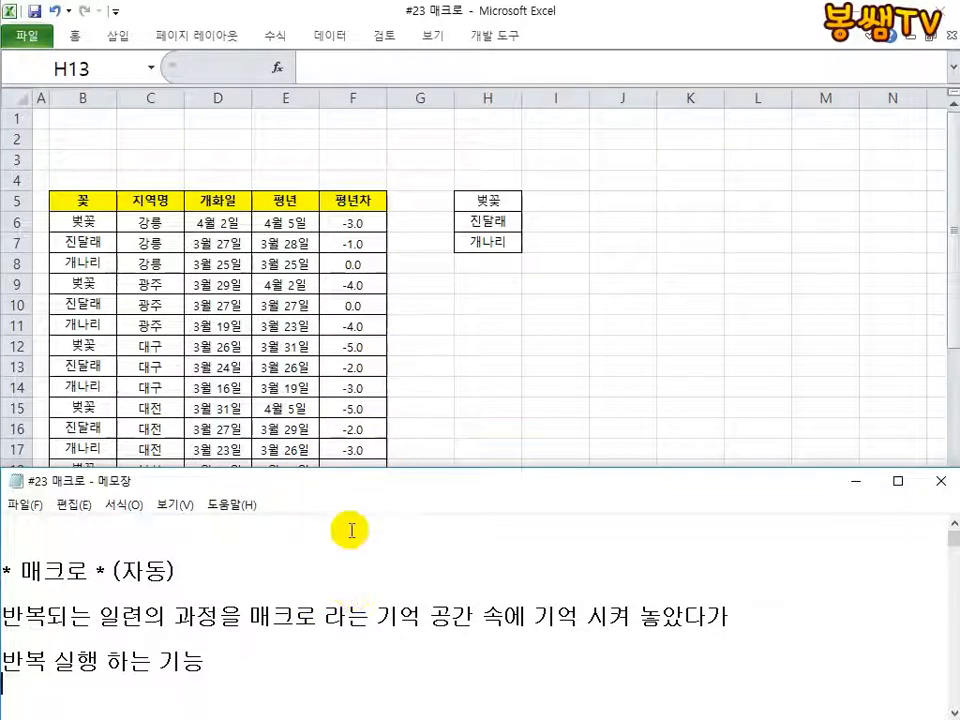
# - Switch to Excel and filter the table's 꽃 column to only the 벚꽃 rows
pyautogui.hotkey('alt', 'Tab')
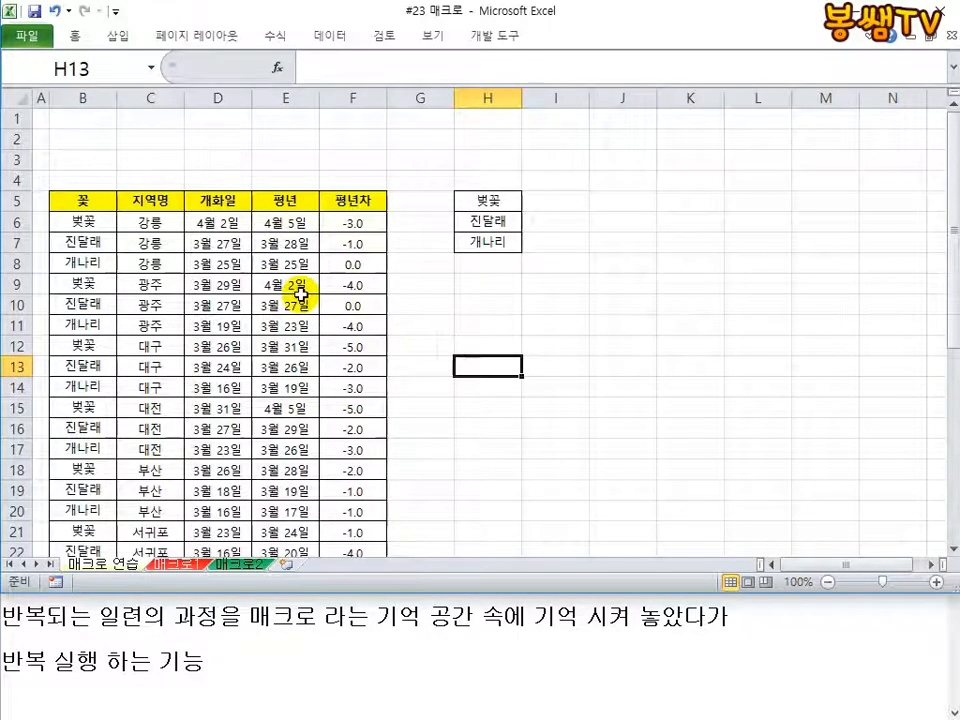
pyautogui.click(148, 307)
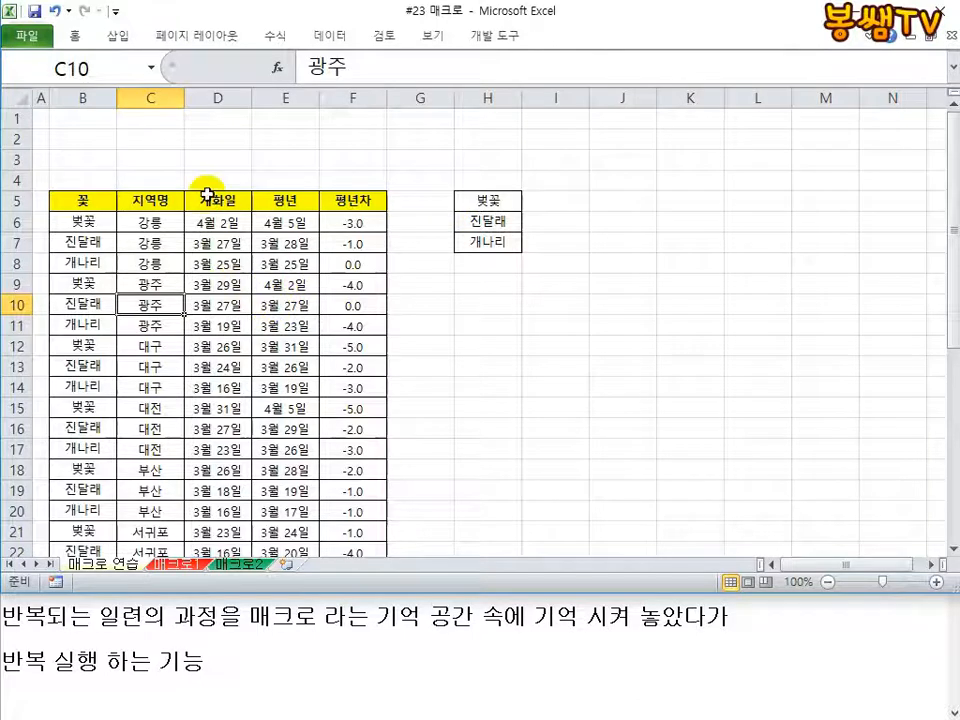
pyautogui.click(326, 37)
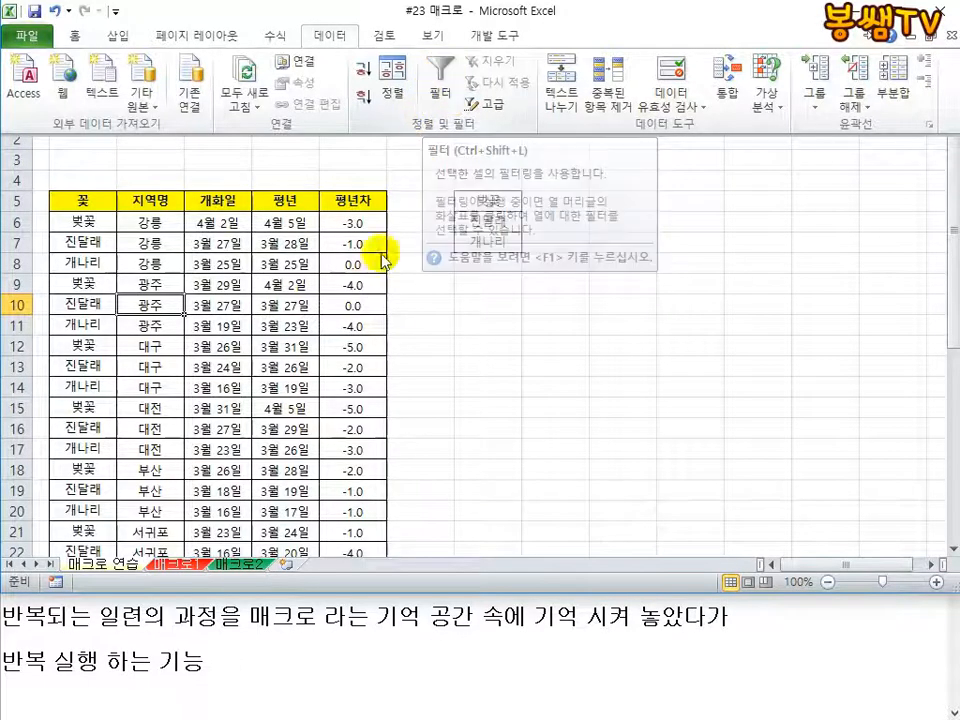
pyautogui.click(439, 88)
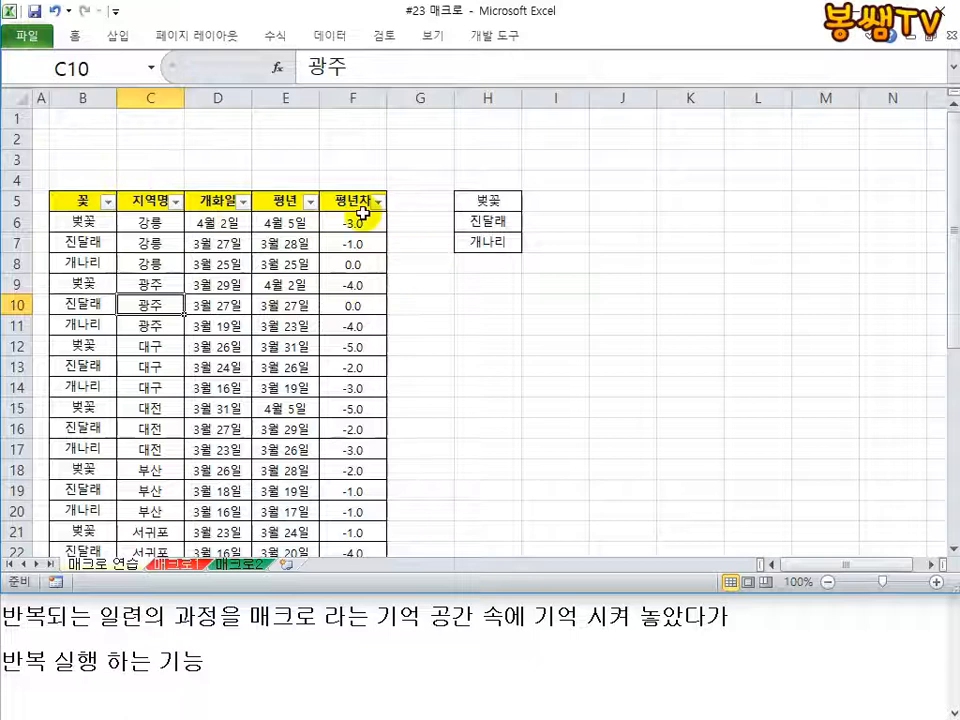
pyautogui.click(107, 202)
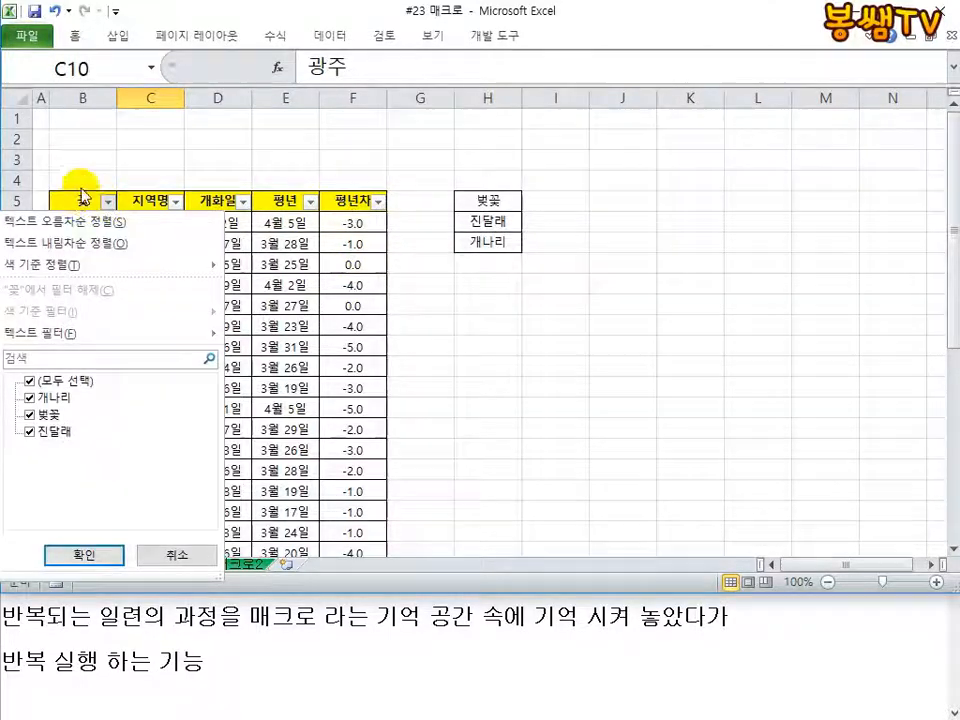
pyautogui.click(30, 381)
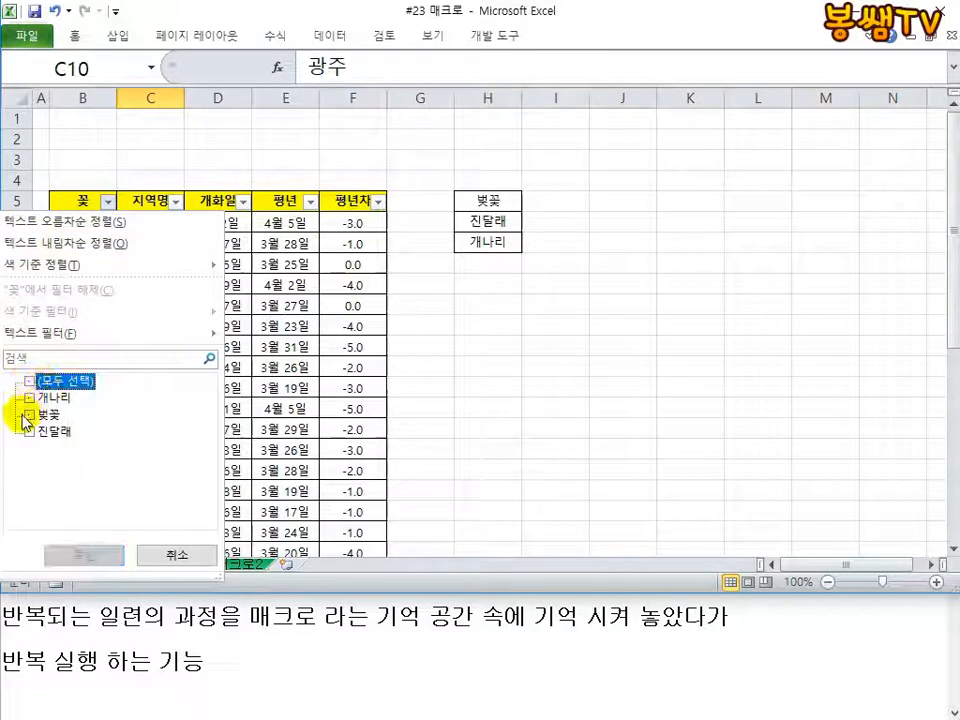
pyautogui.click(30, 416)
pyautogui.click(73, 554)
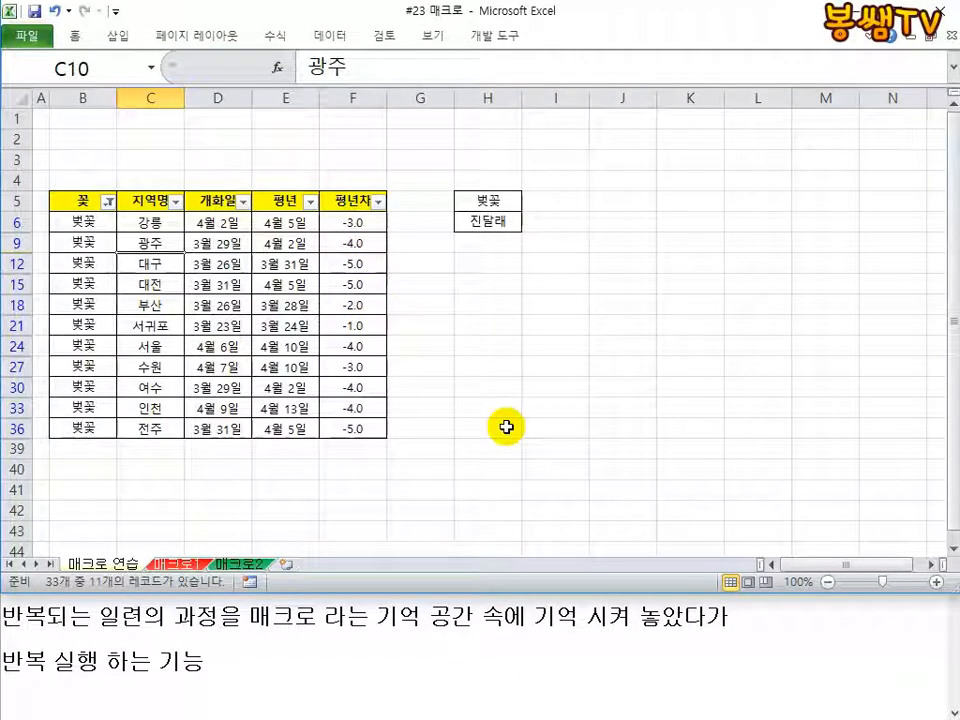
# - Remove the filter from the flower table and select empty cell H9
pyautogui.click(218, 305)
pyautogui.click(326, 36)
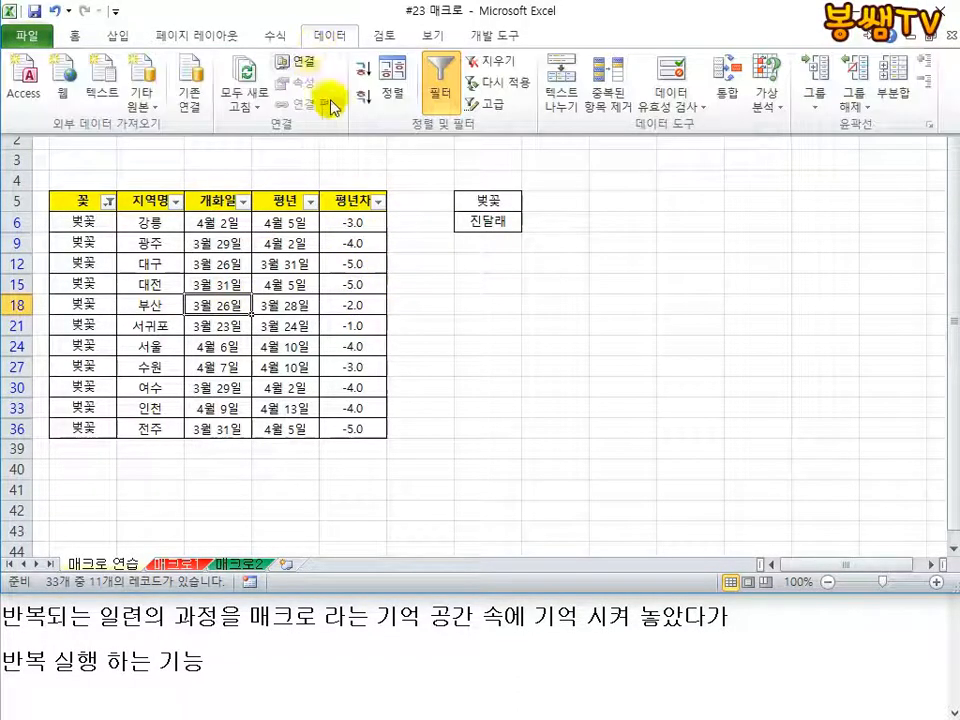
pyautogui.click(433, 90)
pyautogui.click(485, 288)
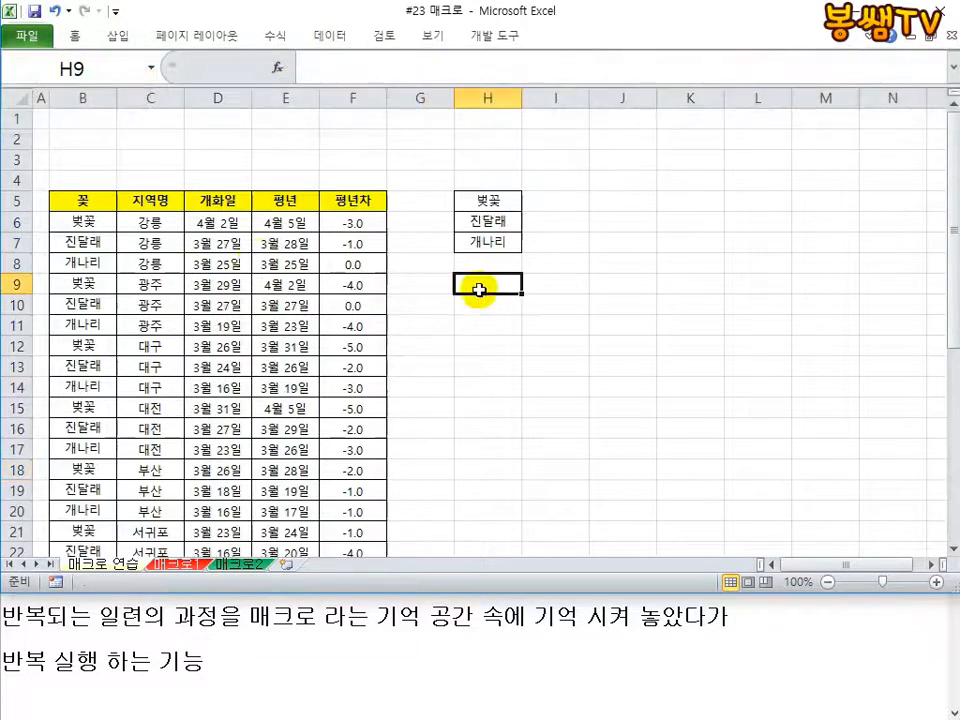
# - Consult the 매크로 생성 notes in Notepad, and select empty cell B1 above the table in Excel
pyautogui.click(240, 620)
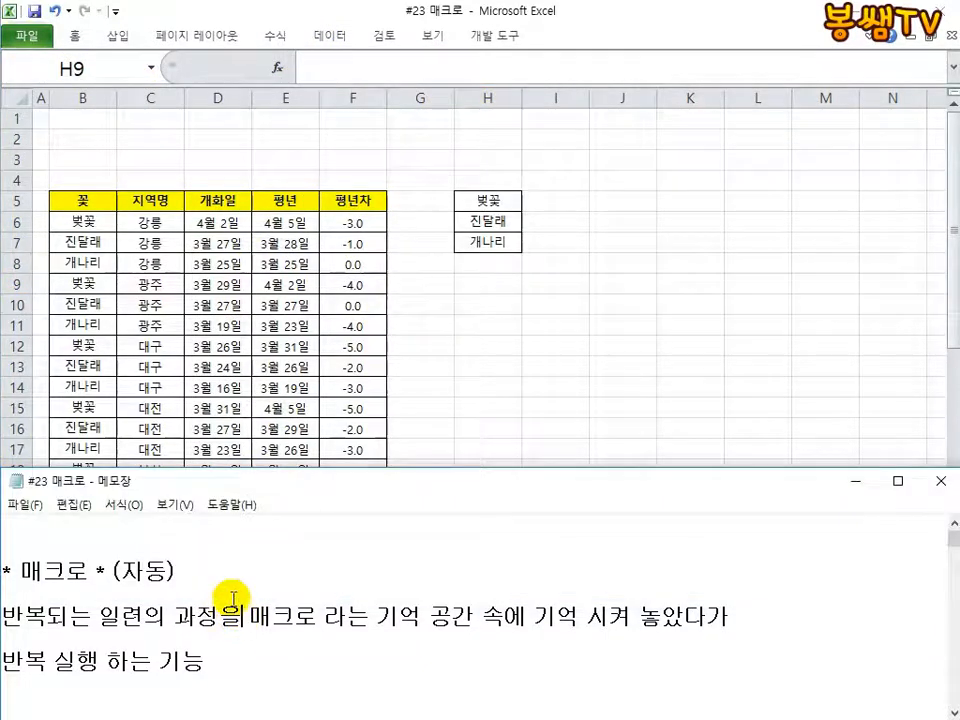
pyautogui.scroll(-2, 300, 614)
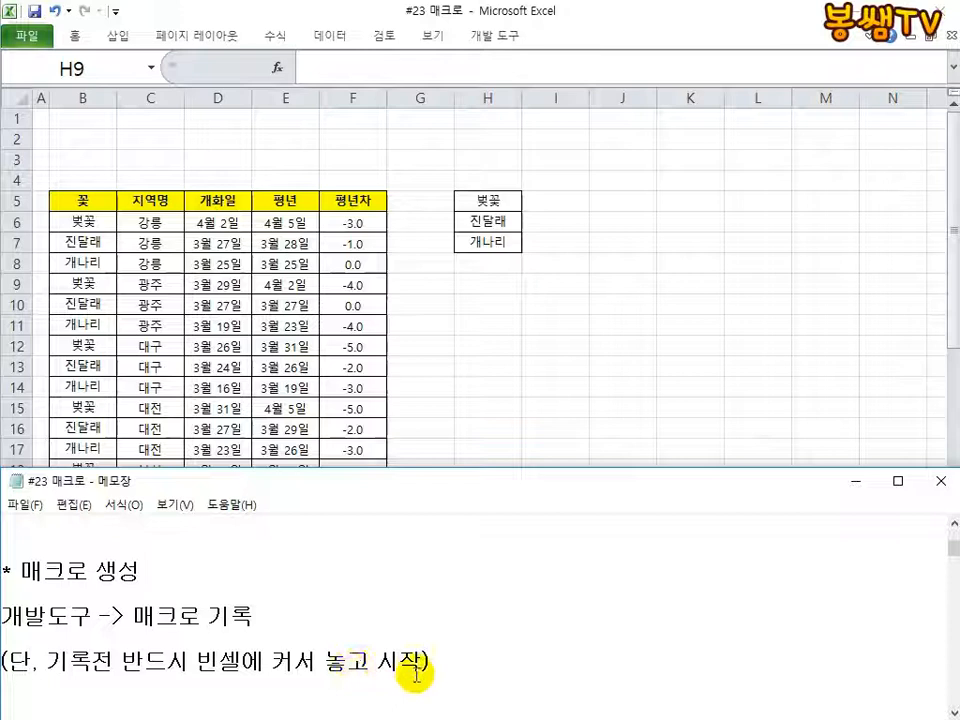
pyautogui.click(152, 262)
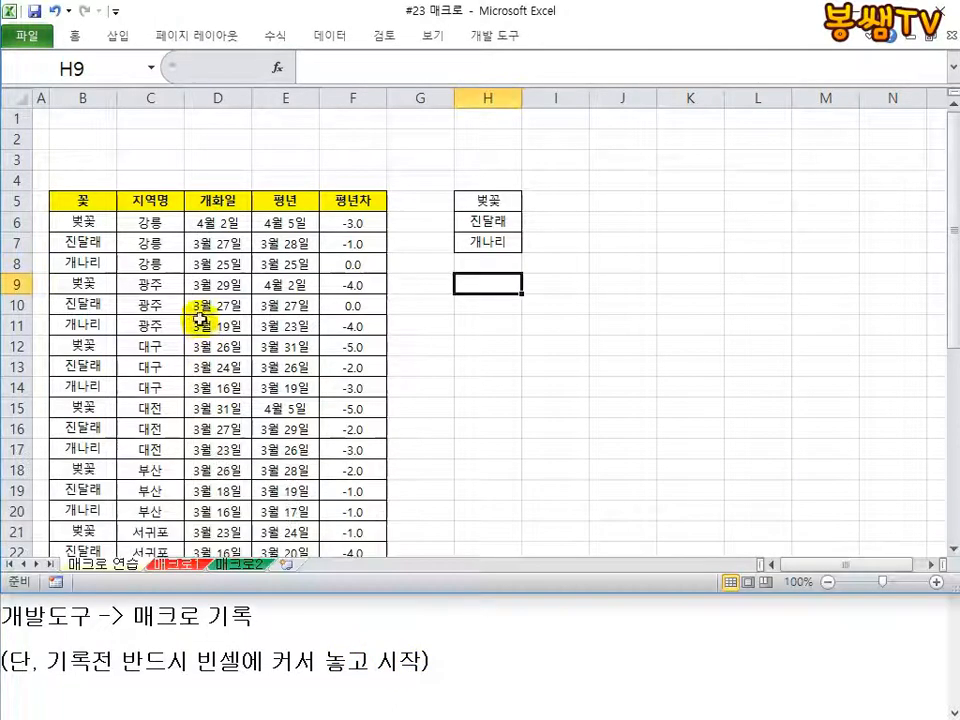
pyautogui.click(68, 120)
pyautogui.click(167, 122)
pyautogui.click(240, 119)
pyautogui.click(282, 120)
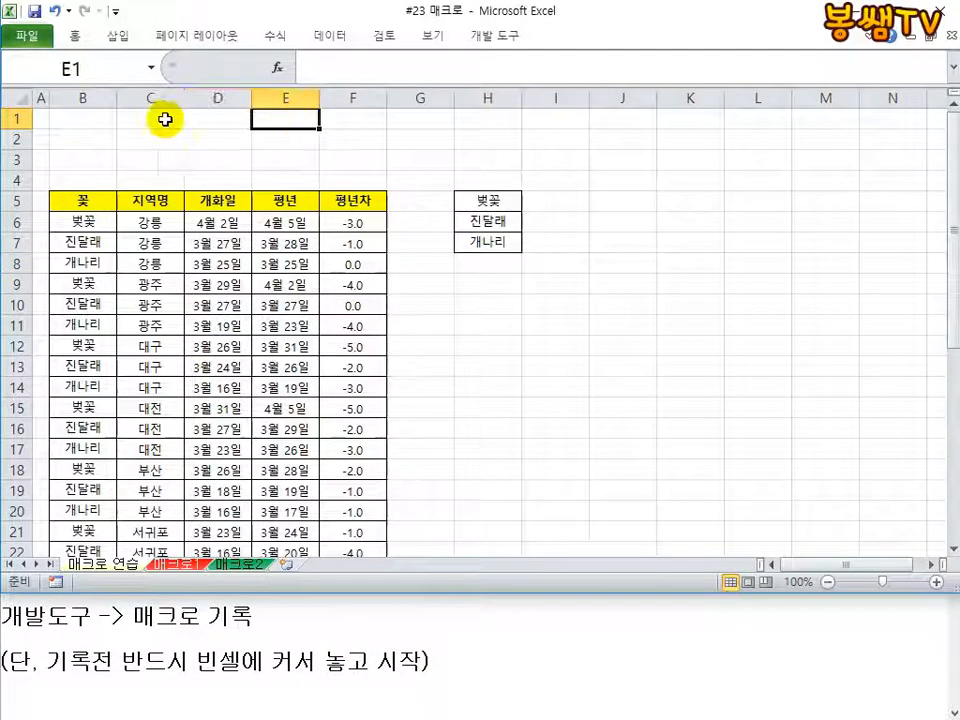
pyautogui.click(80, 121)
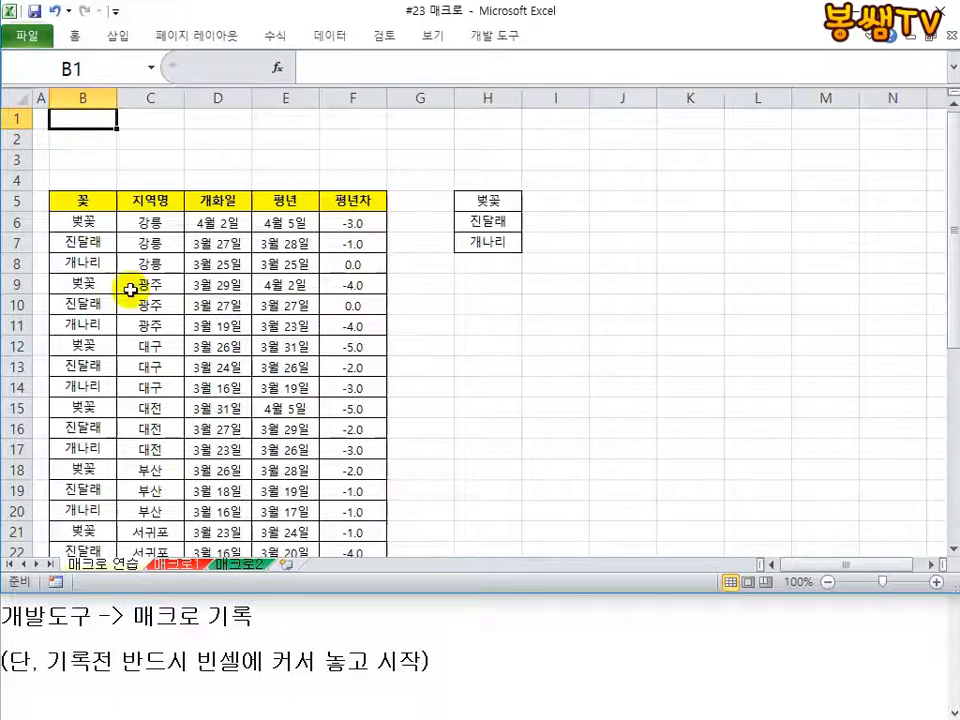
pyautogui.click(203, 326)
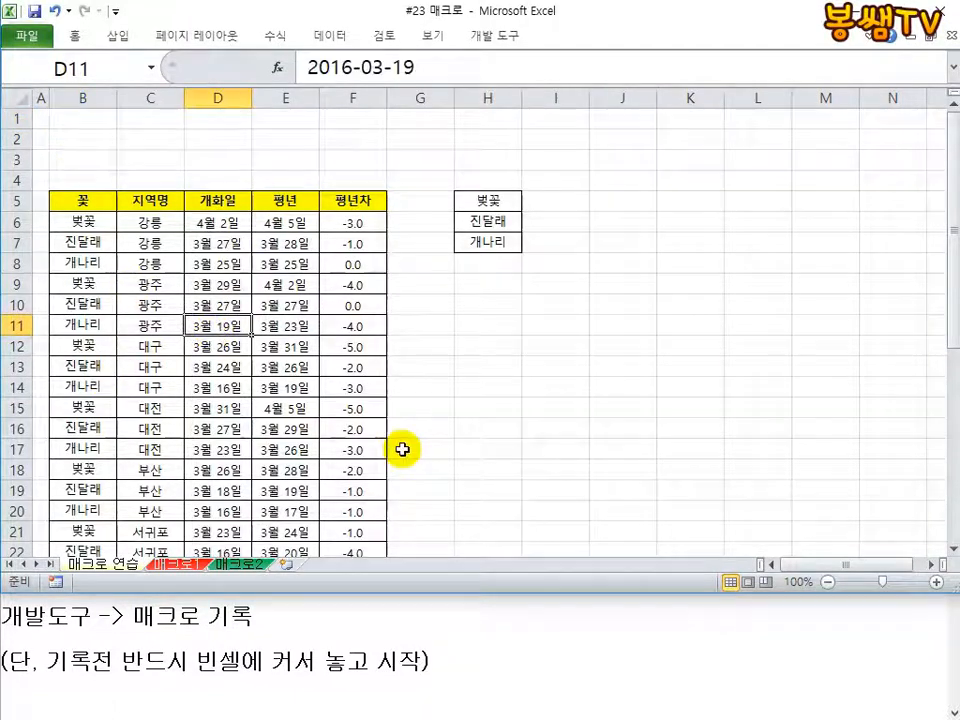
pyautogui.click(84, 118)
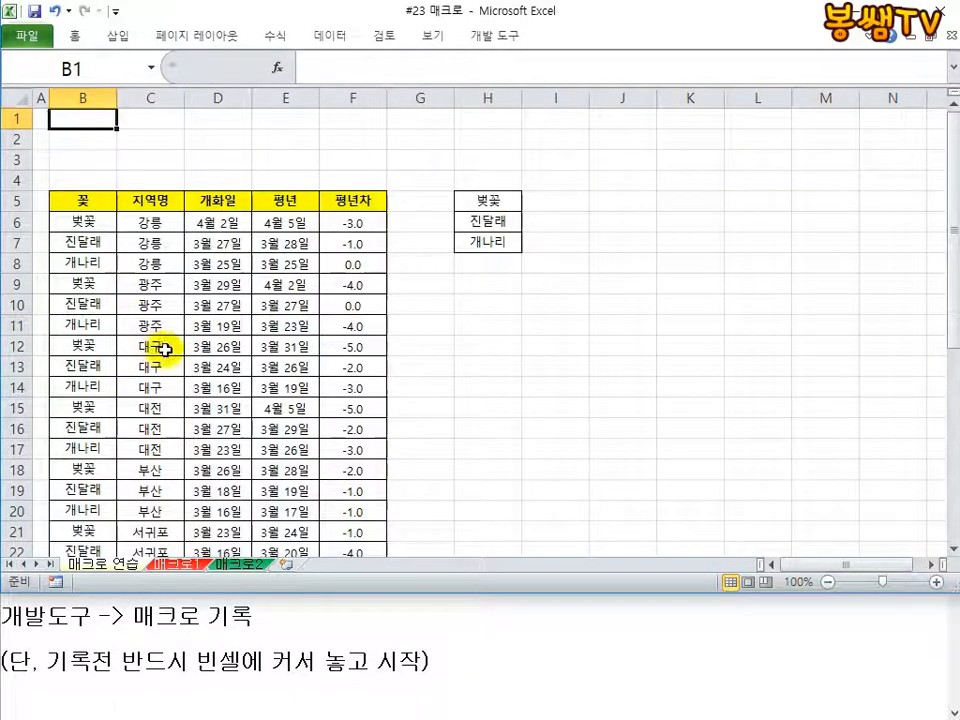
# - Switch to Notepad, add blank space above 문제1 in the notes, and return to the 매크로 생성 section
pyautogui.click(472, 36)
pyautogui.click(311, 639)
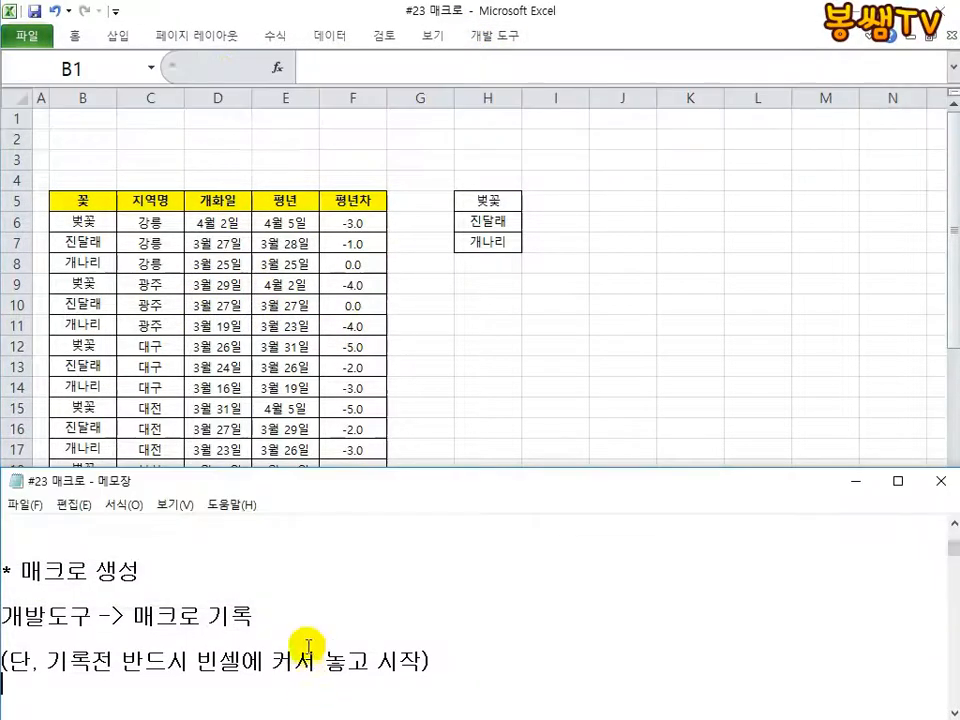
pyautogui.scroll(-3, 311, 639)
pyautogui.scroll(1, 311, 639)
pyautogui.scroll(1, 311, 637)
pyautogui.scroll(-1, 250, 634)
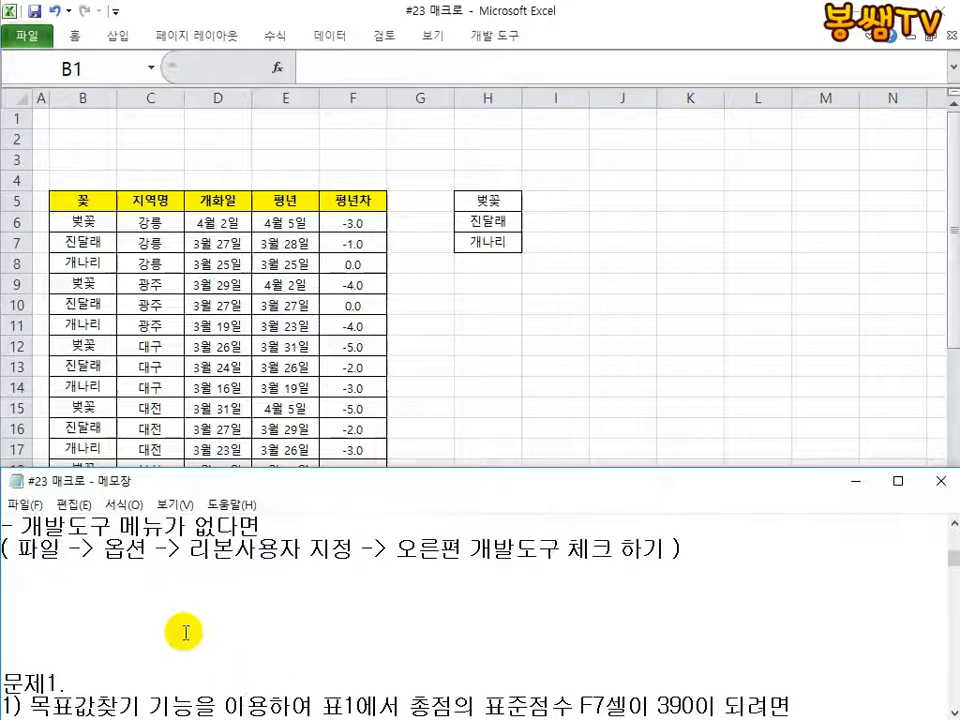
pyautogui.click(183, 629)
pyautogui.press('Return')
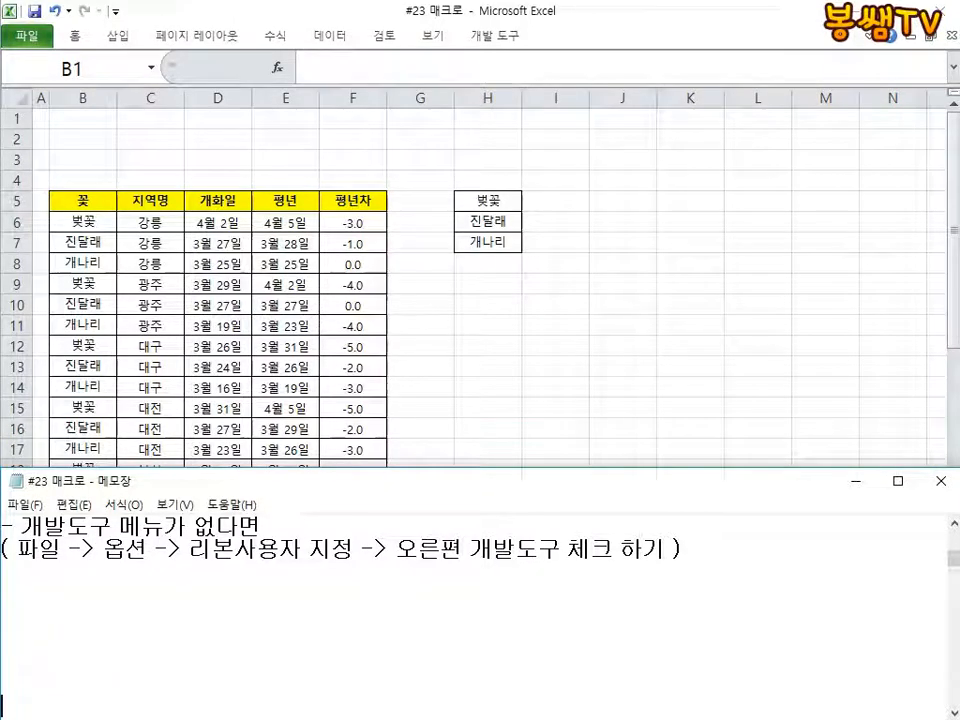
pyautogui.click(950, 522)
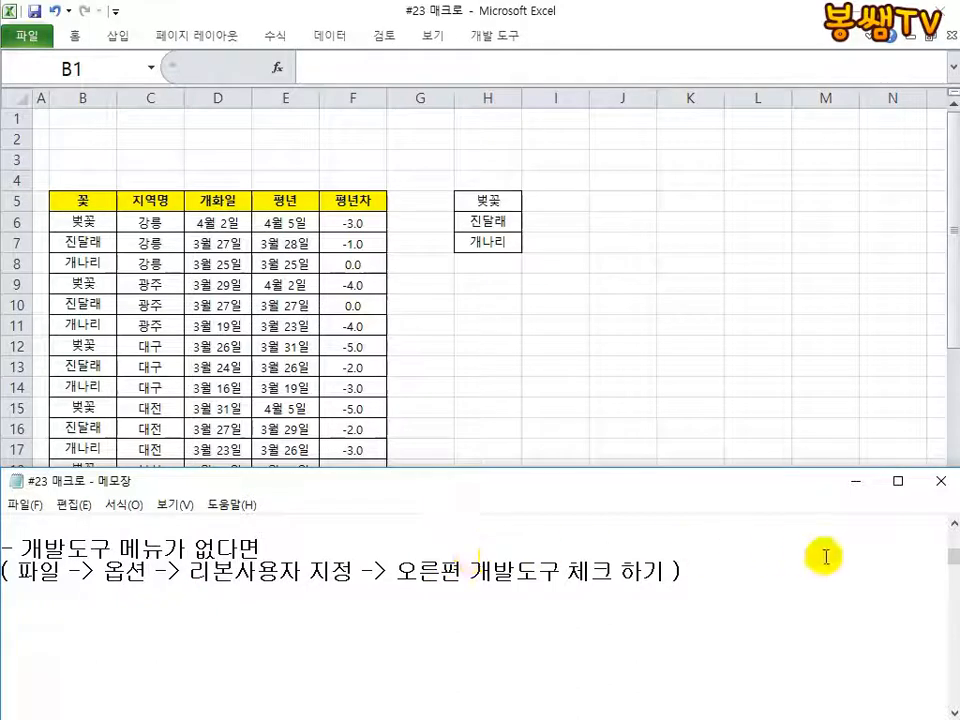
pyautogui.scroll(3, 516, 631)
pyautogui.scroll(-1, 500, 626)
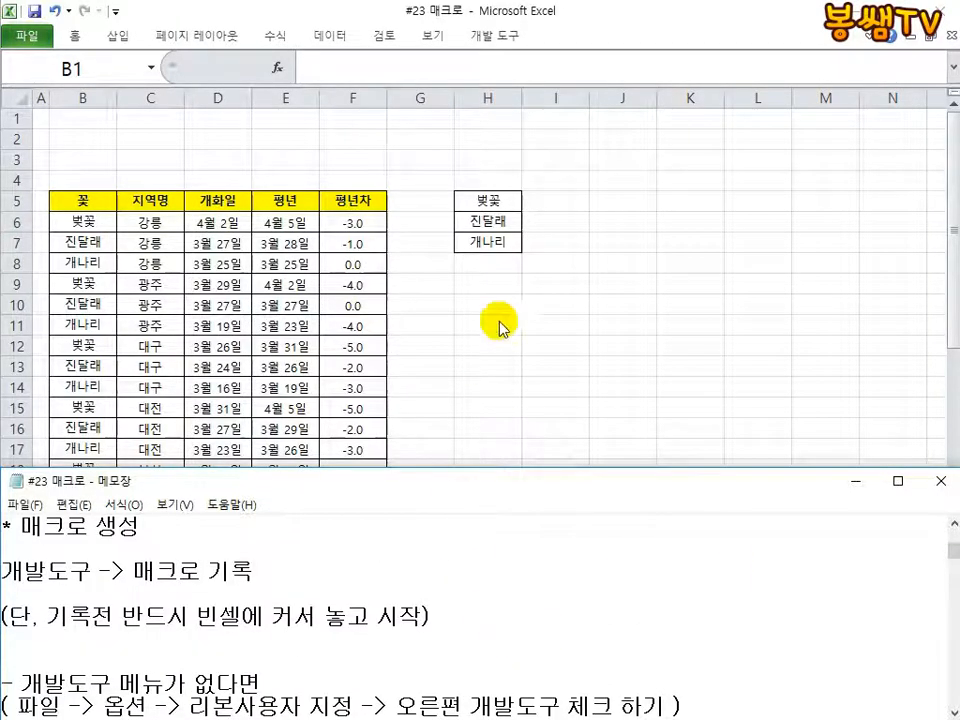
# - Switch to Excel and start recording a macro named 벚꽃 with empty cell B1 active
pyautogui.click(508, 303)
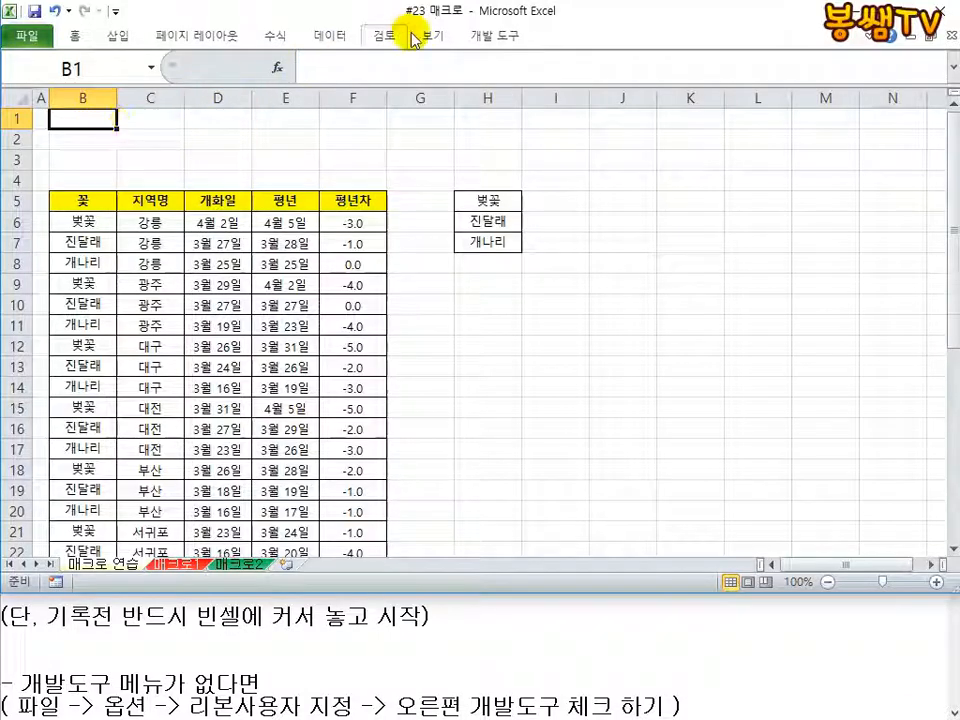
pyautogui.click(474, 38)
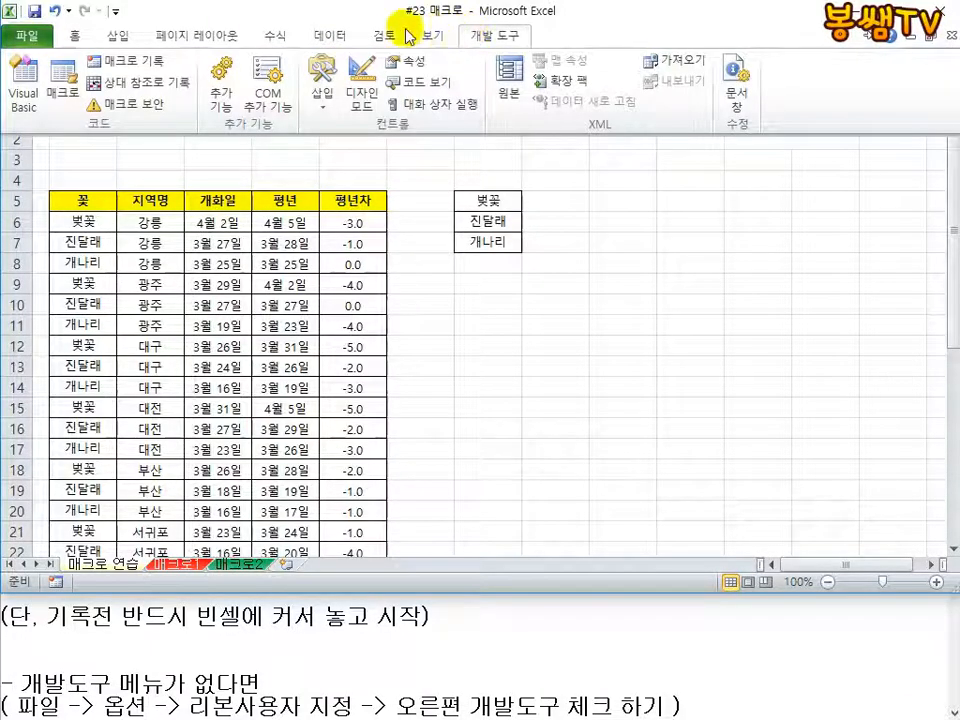
pyautogui.click(127, 68)
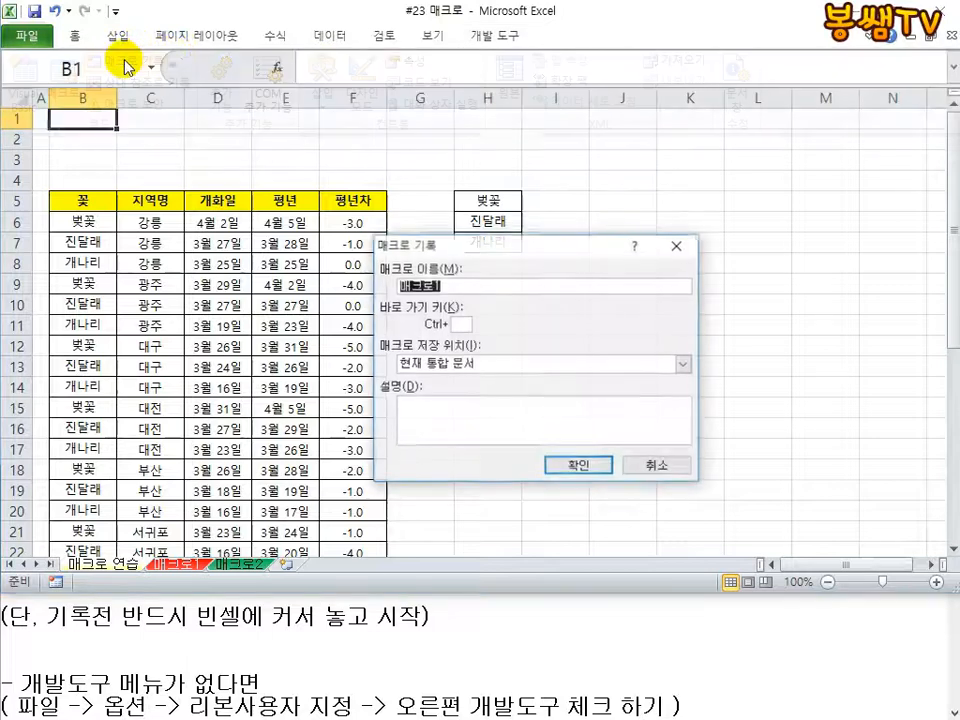
pyautogui.moveTo(415, 253); pyautogui.dragTo(491, 285)
pyautogui.click(367, 645)
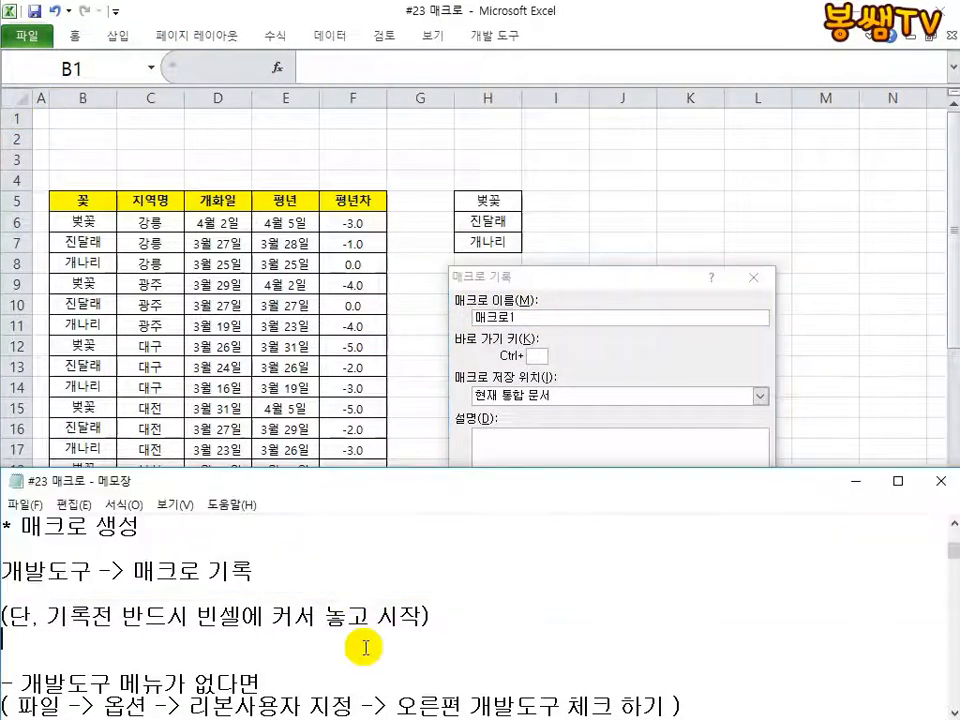
pyautogui.scroll(3, 390, 647)
pyautogui.click(536, 317)
pyautogui.moveTo(536, 317); pyautogui.dragTo(415, 325)
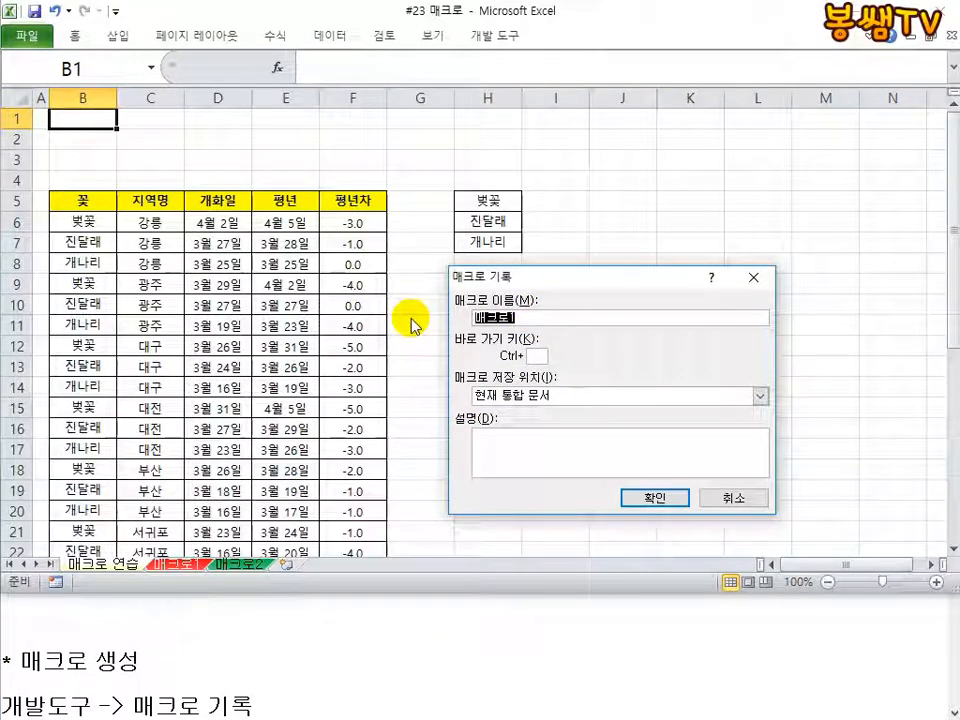
pyautogui.write('ㅂ')
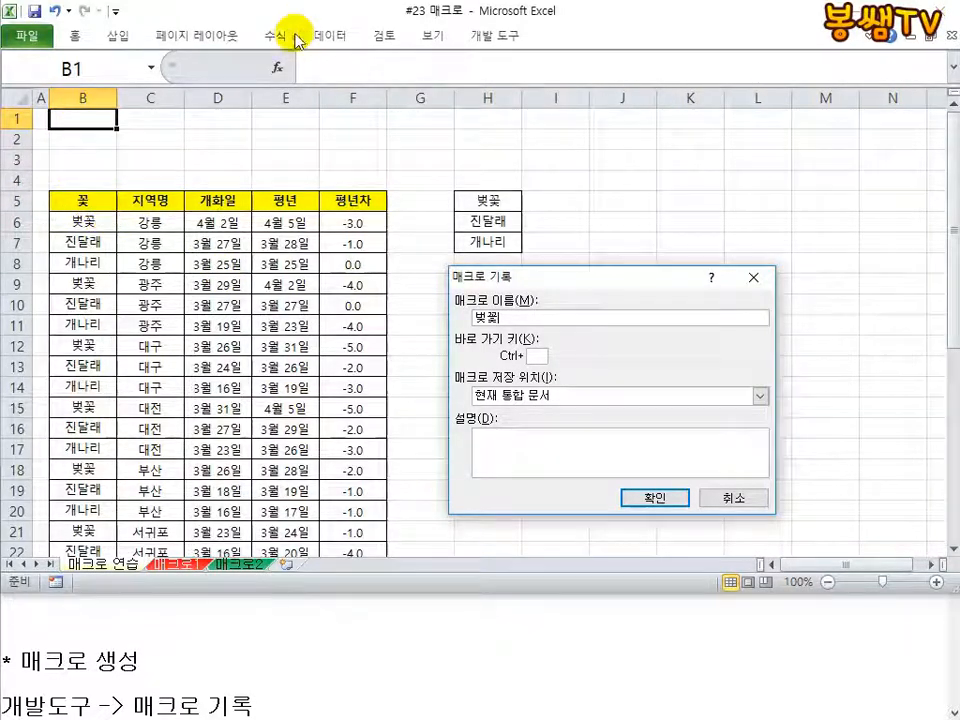
pyautogui.click(655, 497)
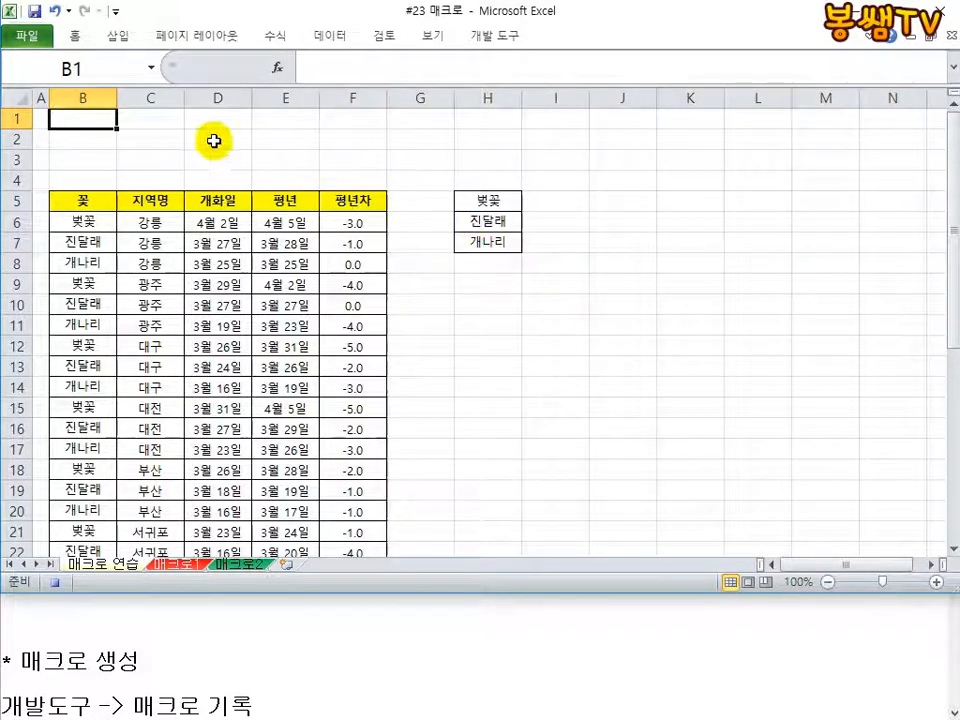
# - Select the 꽃 header cell B5 as the recorded action, and stop the macro recording
pyautogui.click(80, 197)
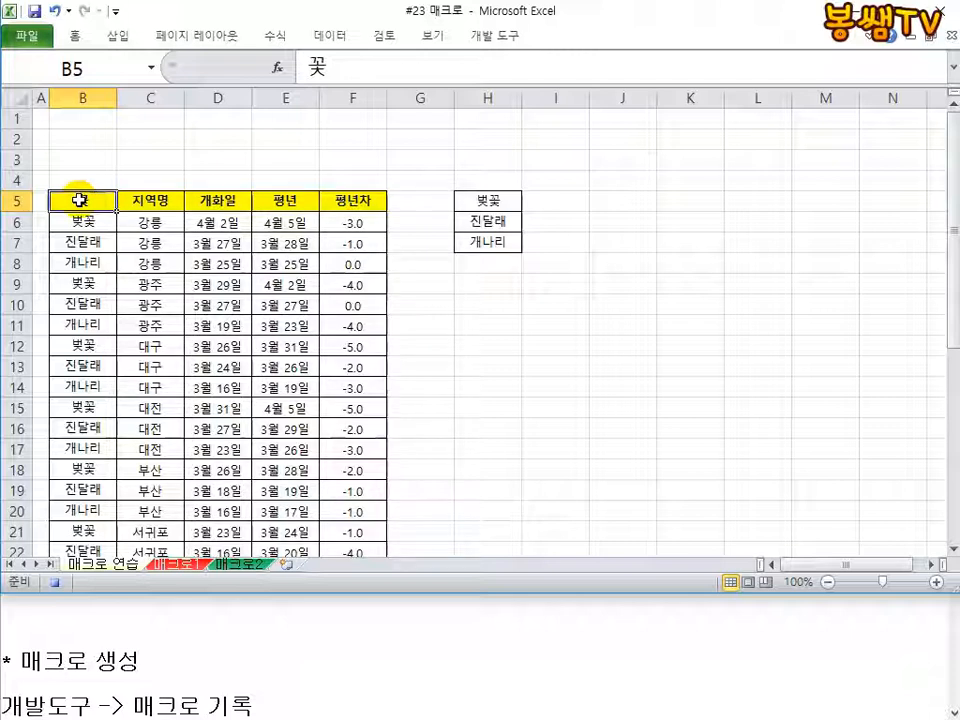
pyautogui.click(294, 40)
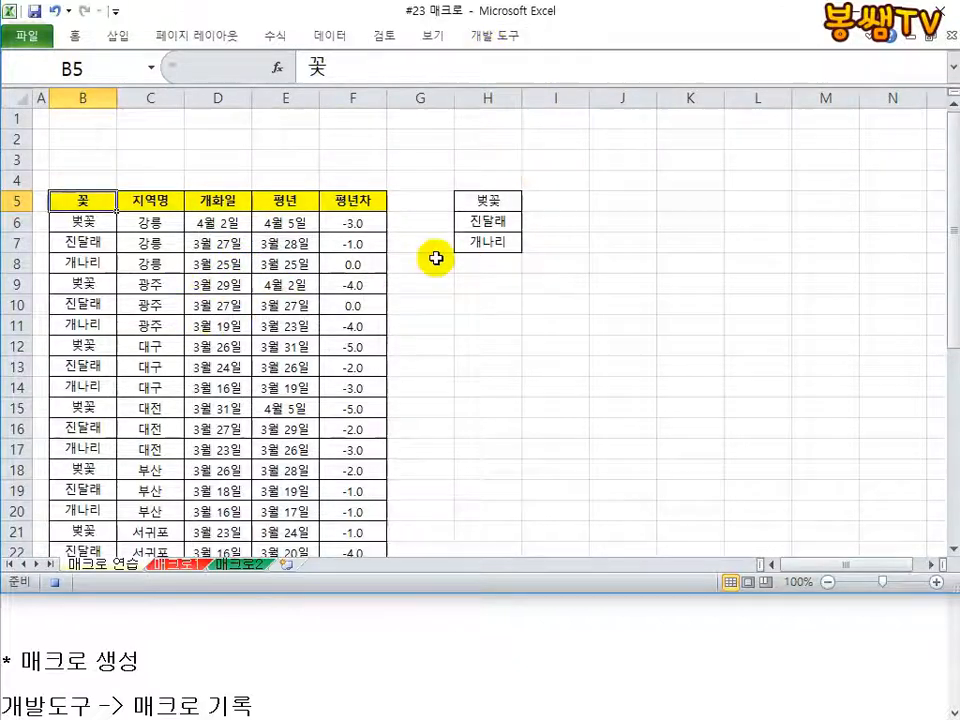
pyautogui.click(479, 38)
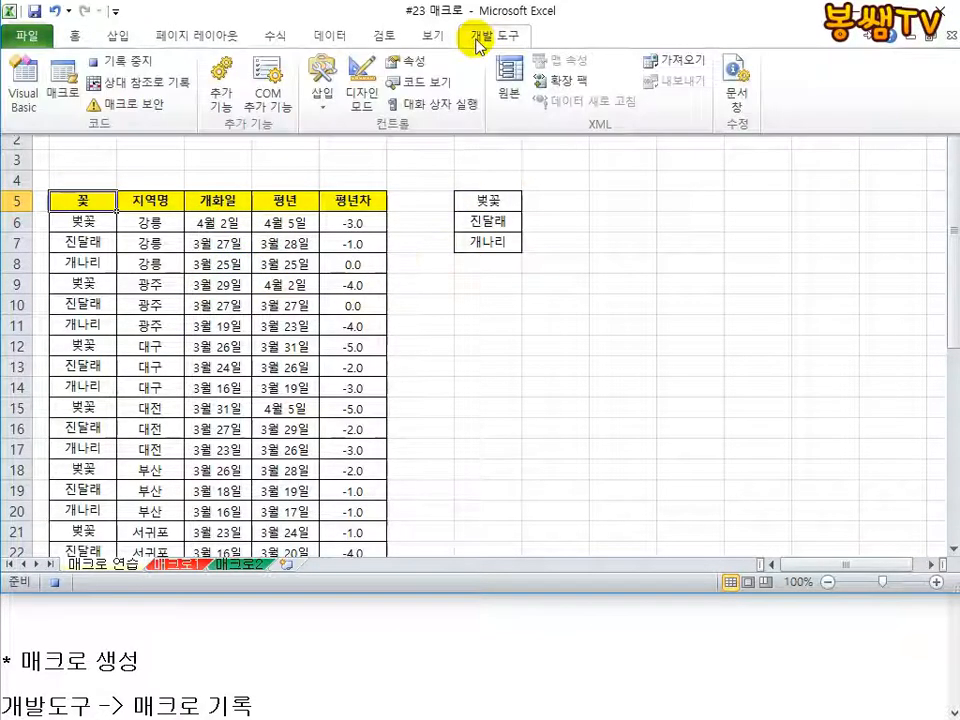
pyautogui.click(122, 66)
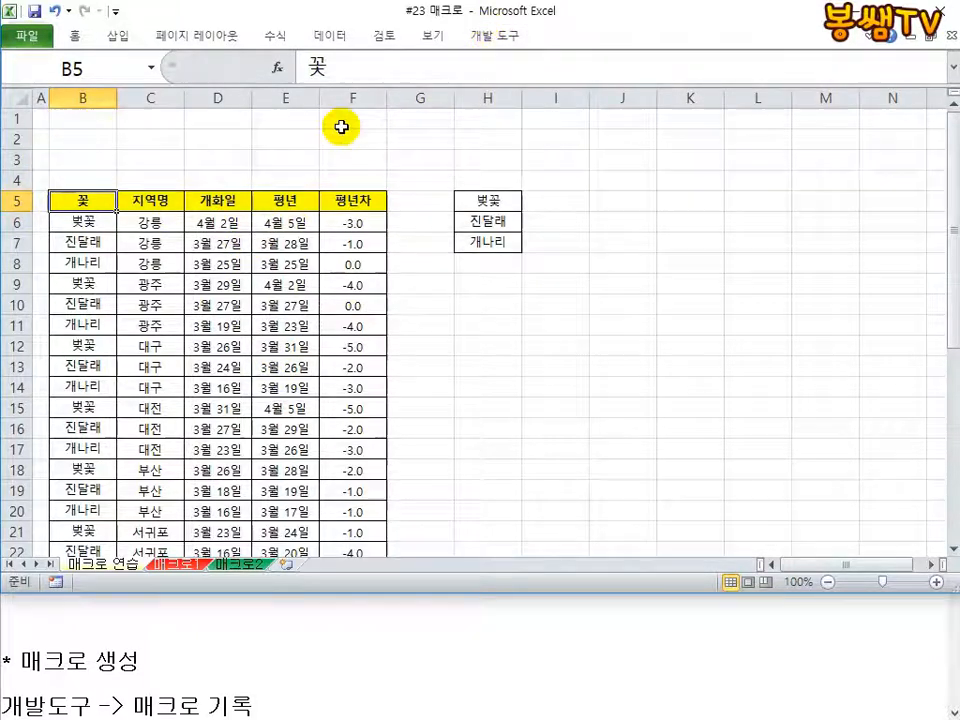
# - Delete the incorrectly recorded 벚꽃 macro from the macro list and confirm the deletion
pyautogui.click(490, 40)
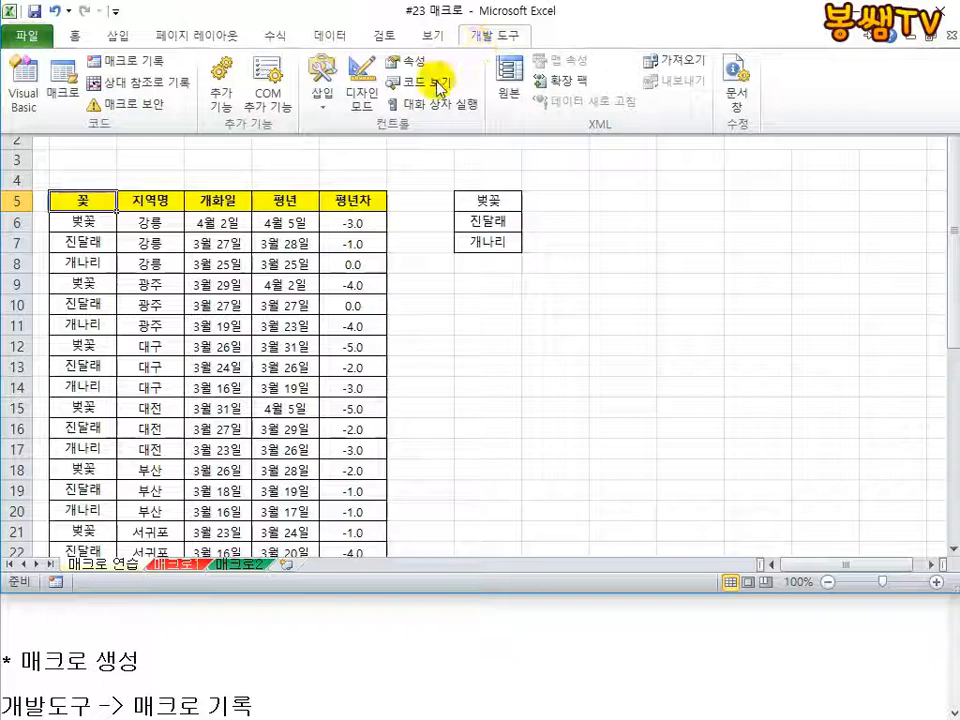
pyautogui.click(58, 98)
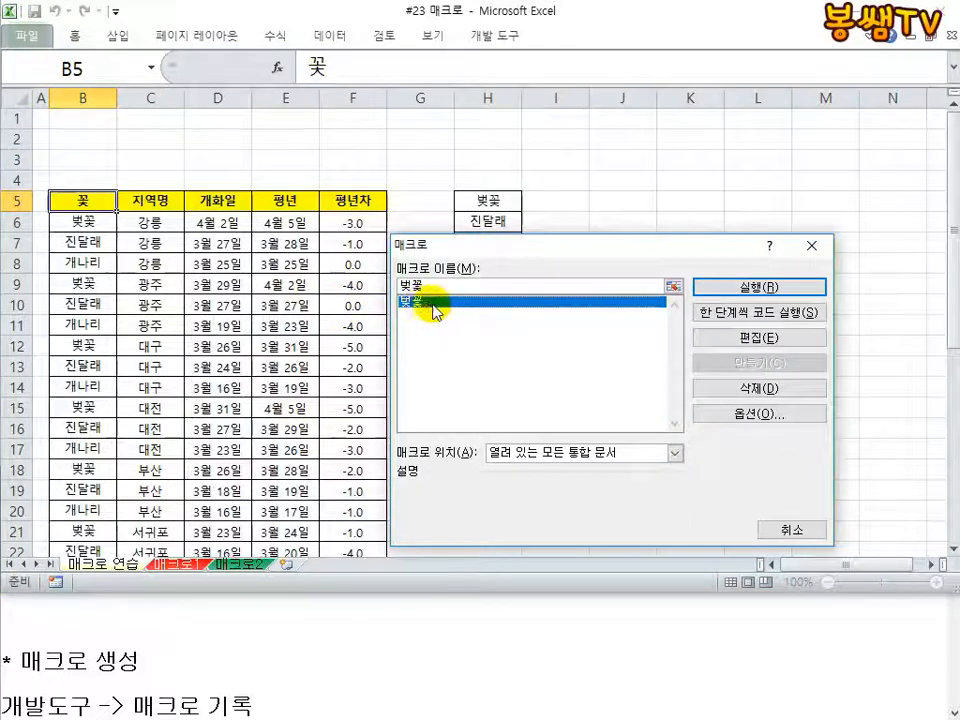
pyautogui.click(760, 389)
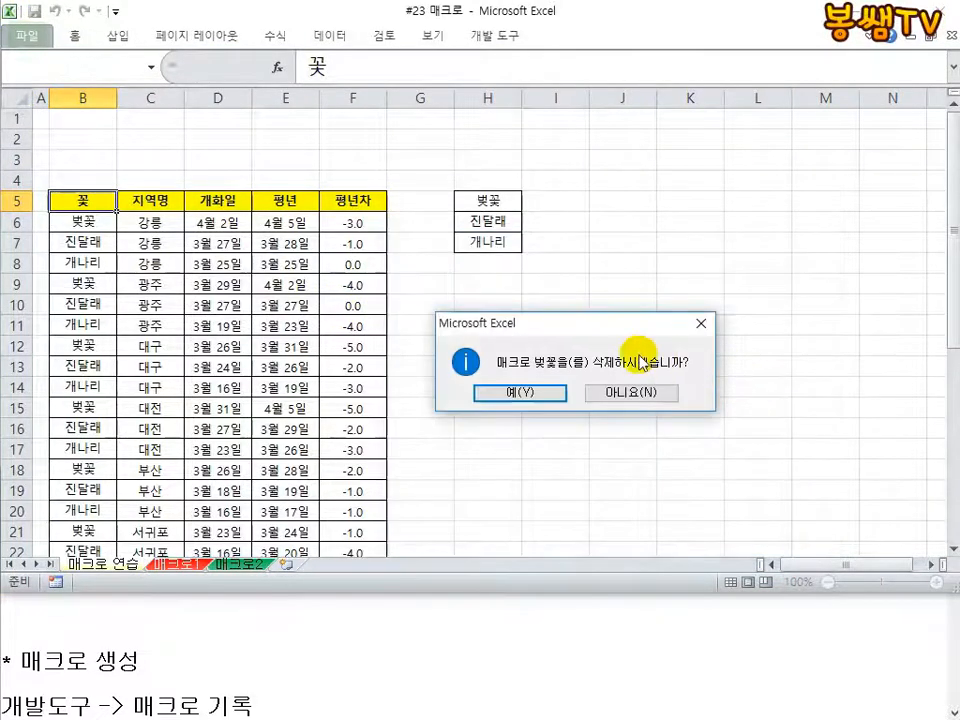
pyautogui.click(512, 392)
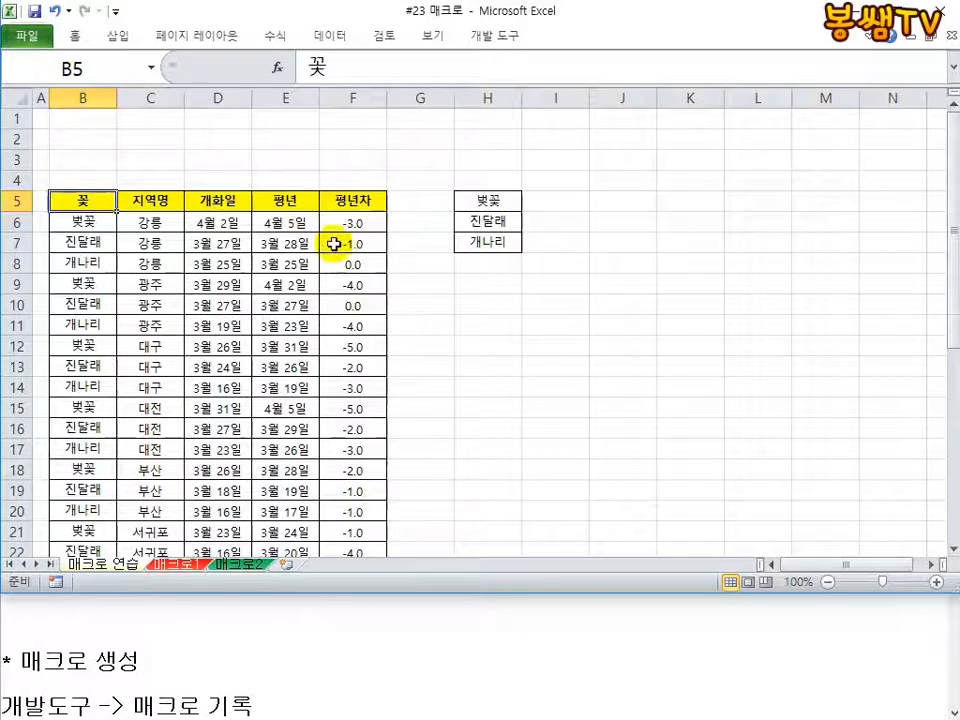
# - Select empty cell C2 above the table and start recording a new macro named 벚꽃
pyautogui.click(138, 130)
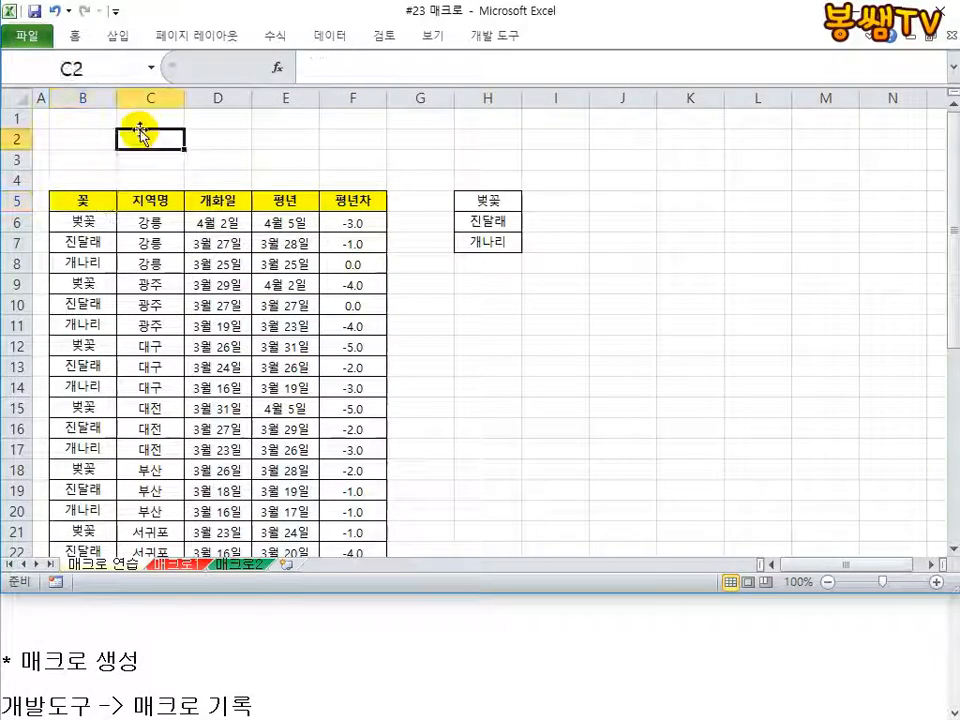
pyautogui.click(484, 32)
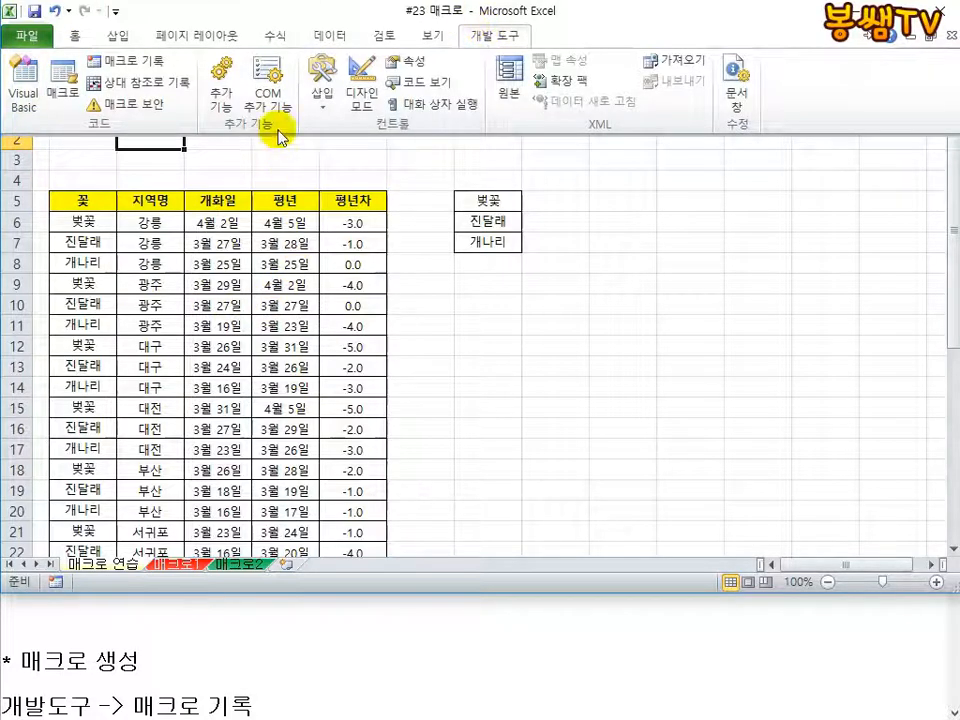
pyautogui.click(122, 62)
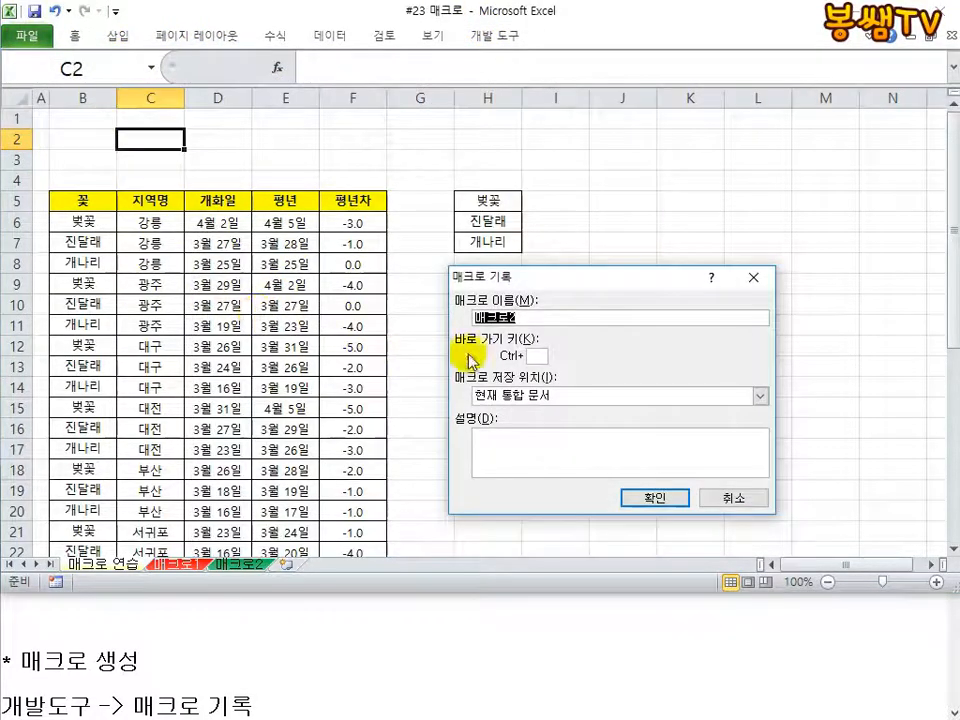
pyautogui.write('벚꽃')
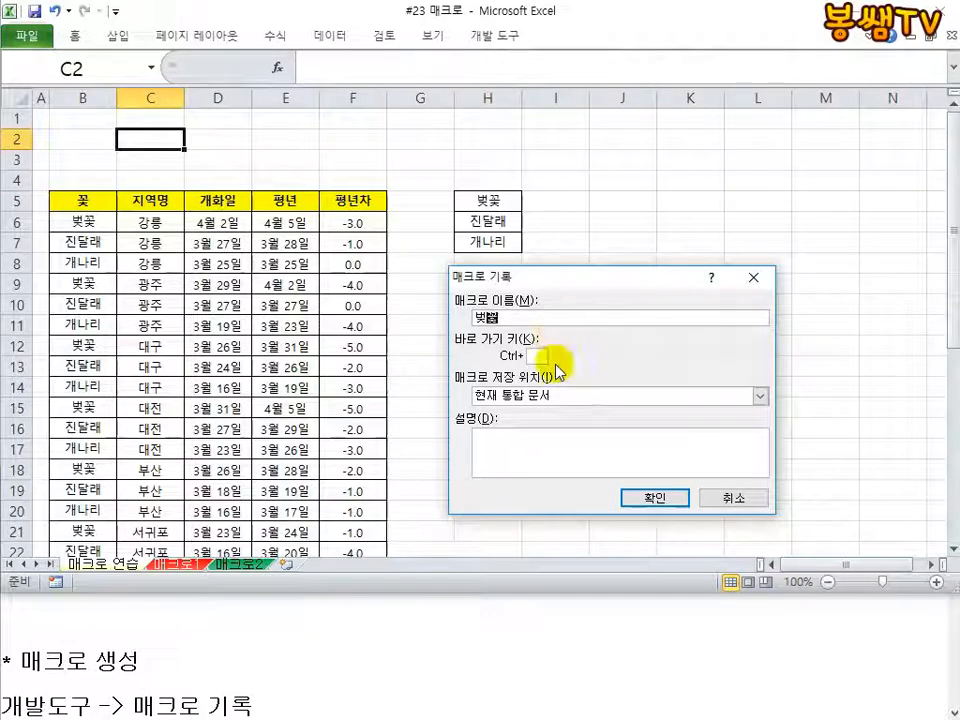
pyautogui.click(653, 499)
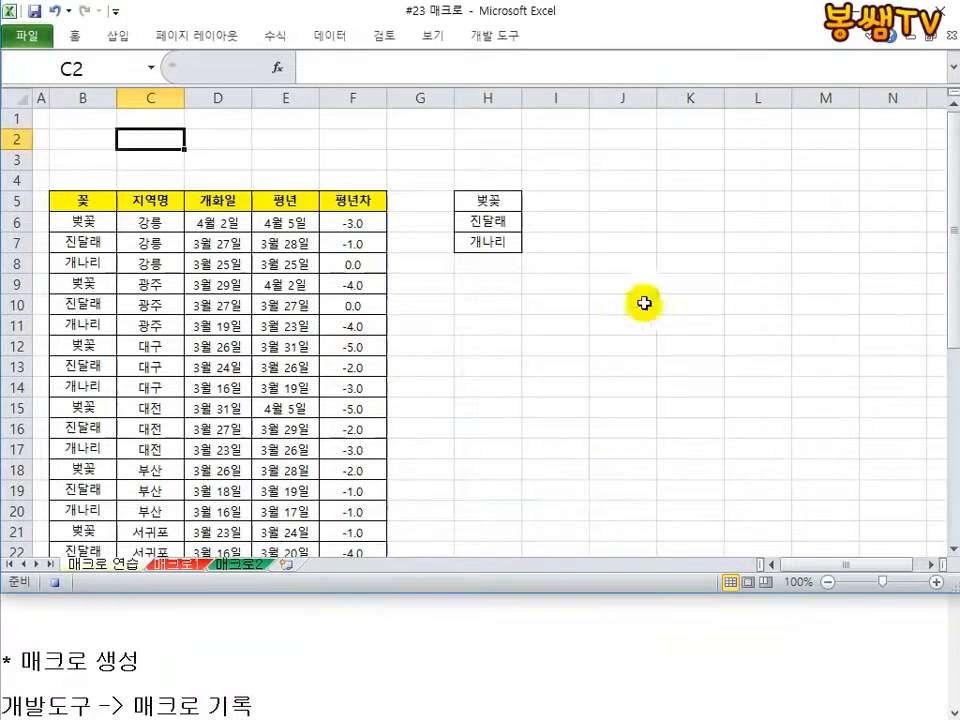
# - Select the 꽃 header cell B5 and turn on the filter for the flower table
pyautogui.click(80, 201)
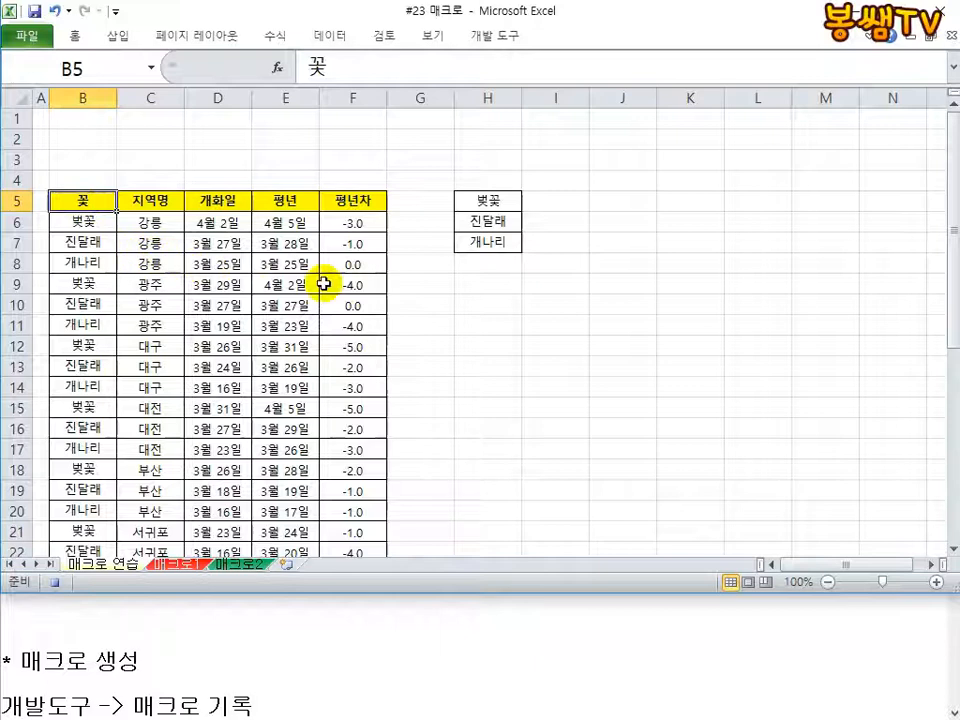
pyautogui.click(330, 37)
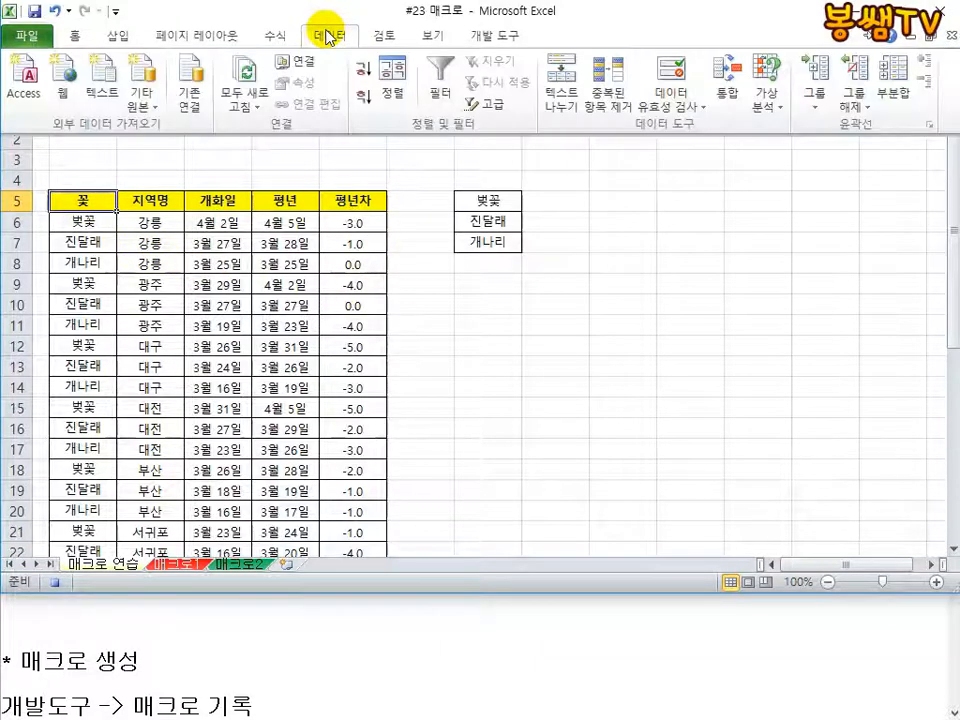
pyautogui.click(438, 84)
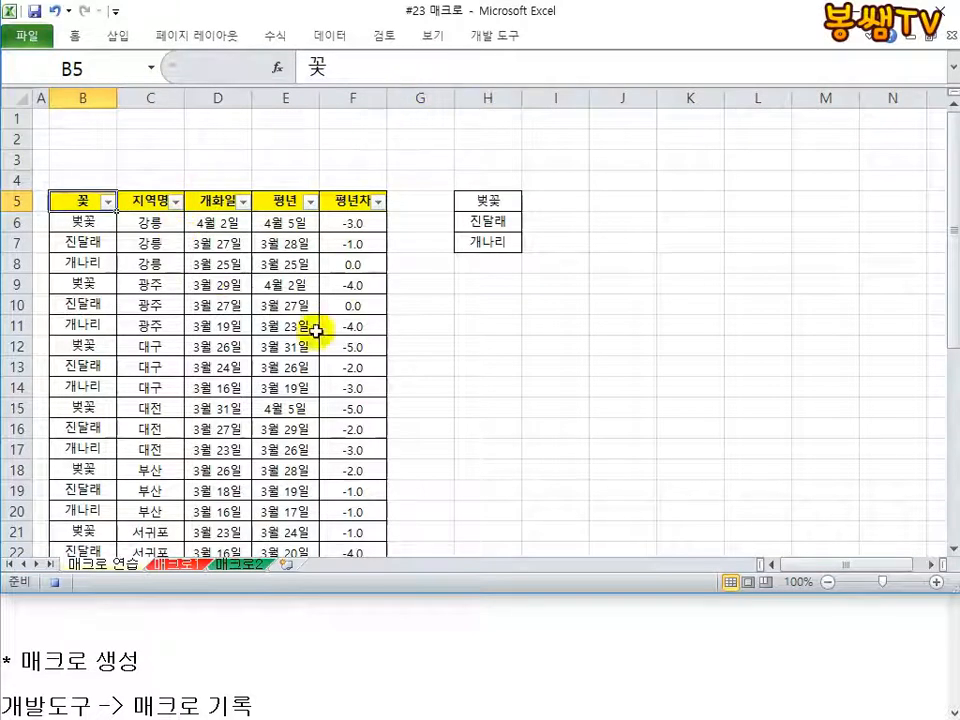
# - Filter the 꽃 column to show only 벚꽃, with all the other flower types deselected
pyautogui.click(105, 204)
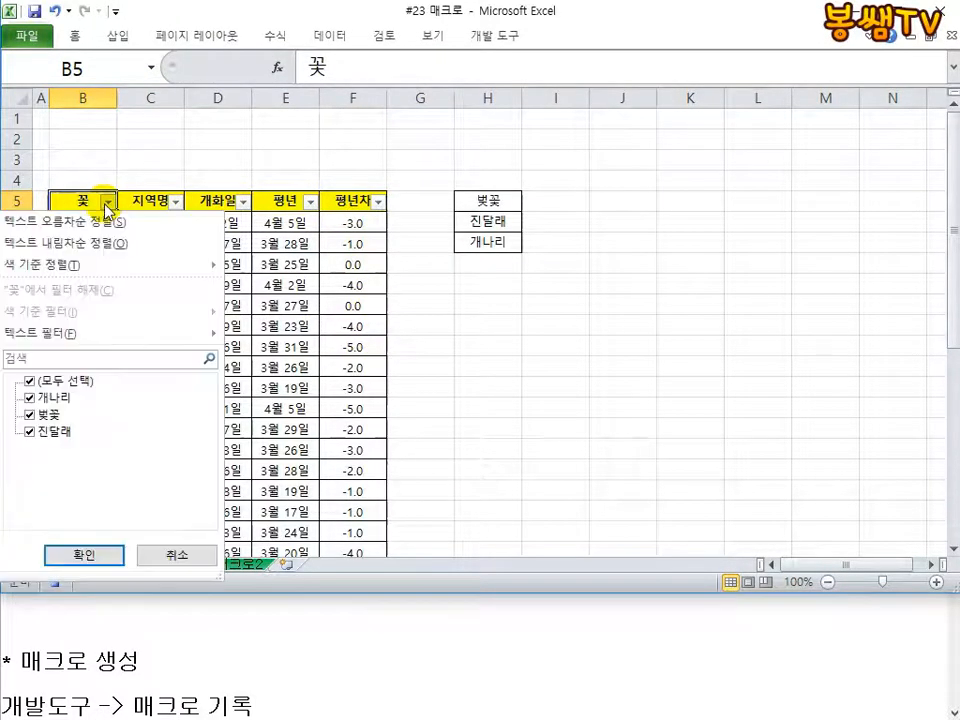
pyautogui.click(26, 381)
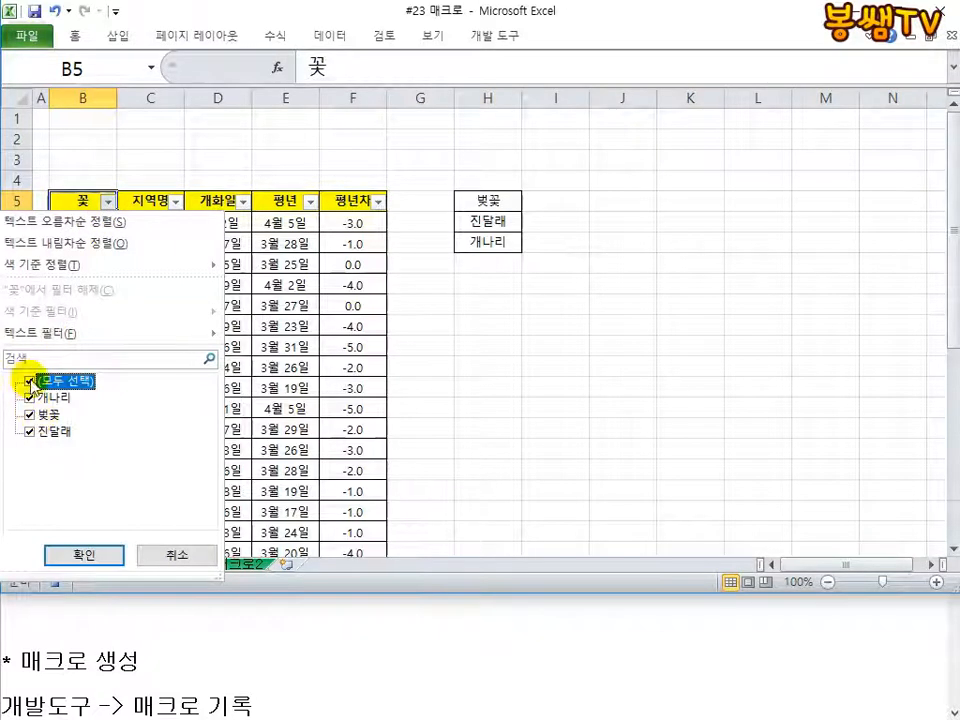
pyautogui.click(26, 381)
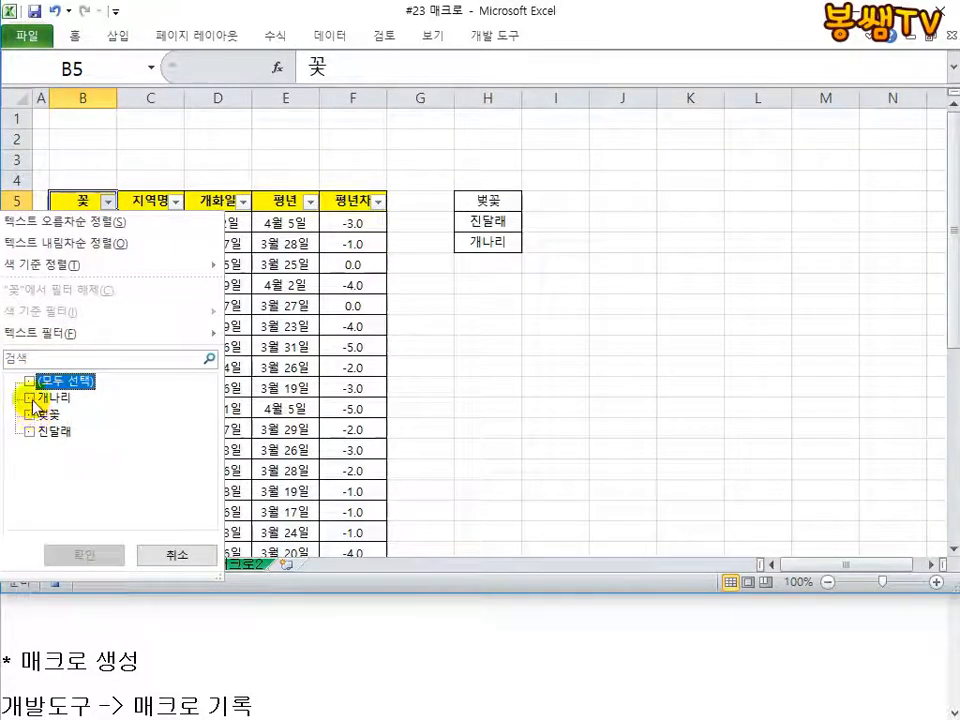
pyautogui.click(30, 398)
pyautogui.click(31, 399)
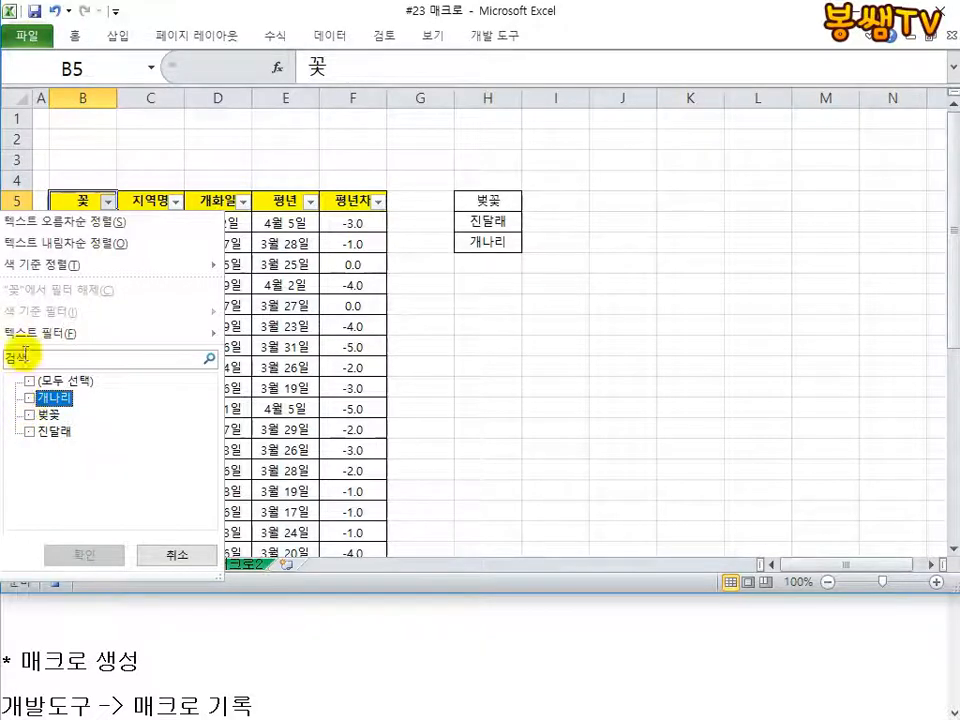
pyautogui.click(30, 414)
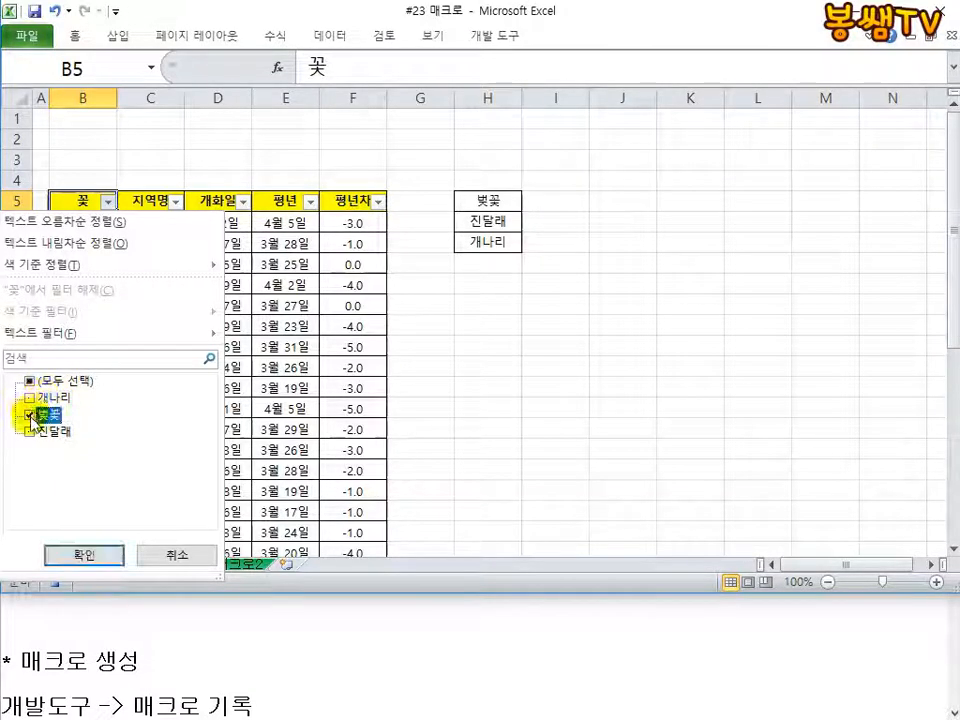
pyautogui.click(80, 556)
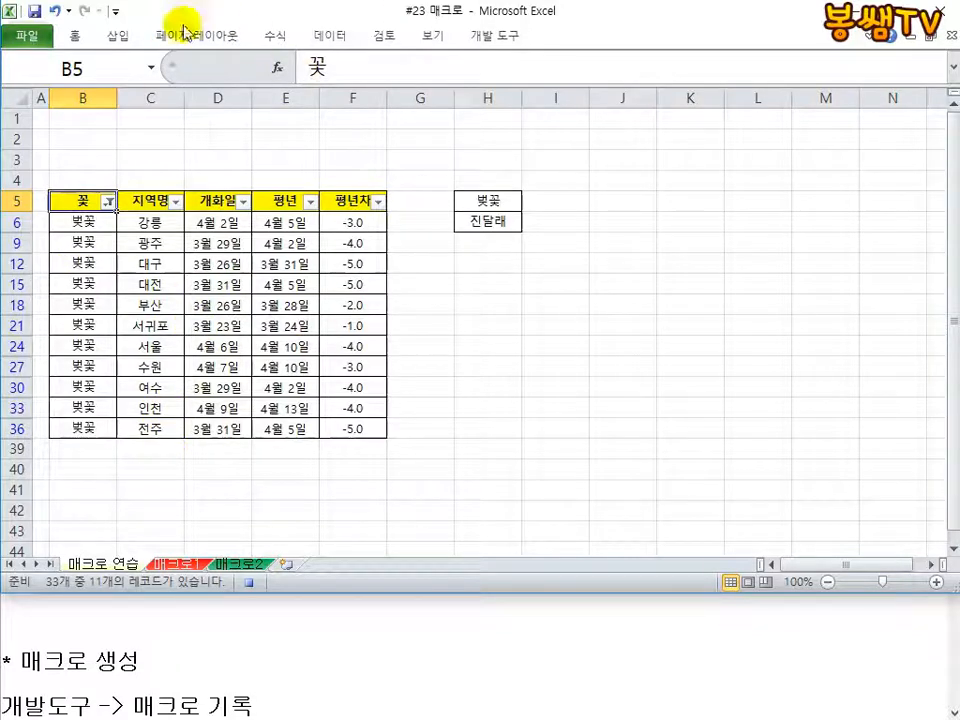
# - Select empty cell B2 above the table and stop the macro recording
pyautogui.click(79, 135)
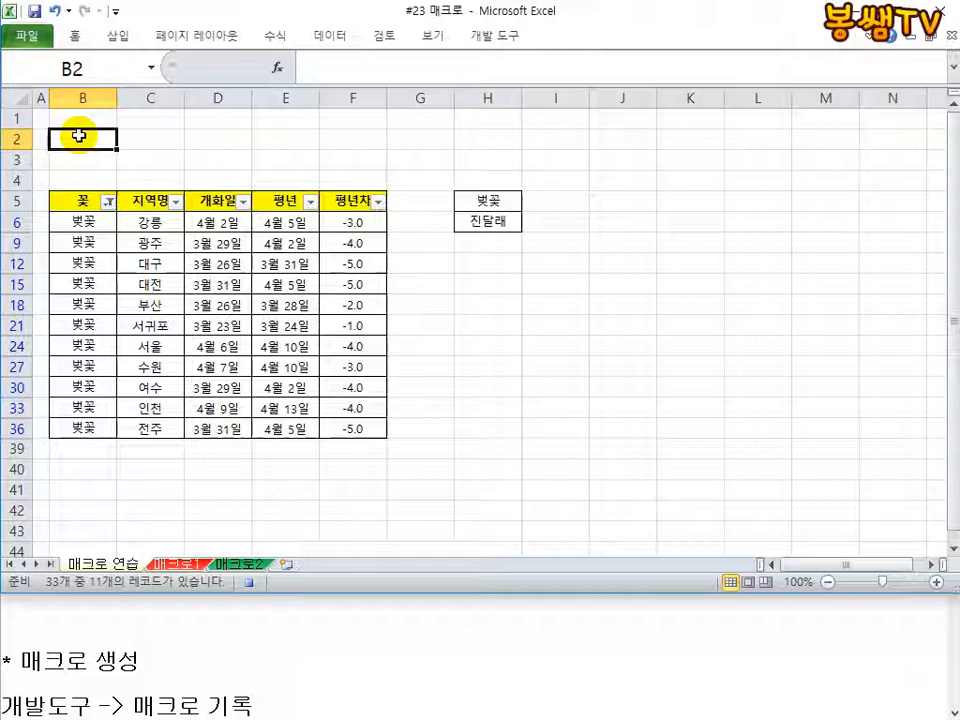
pyautogui.click(490, 35)
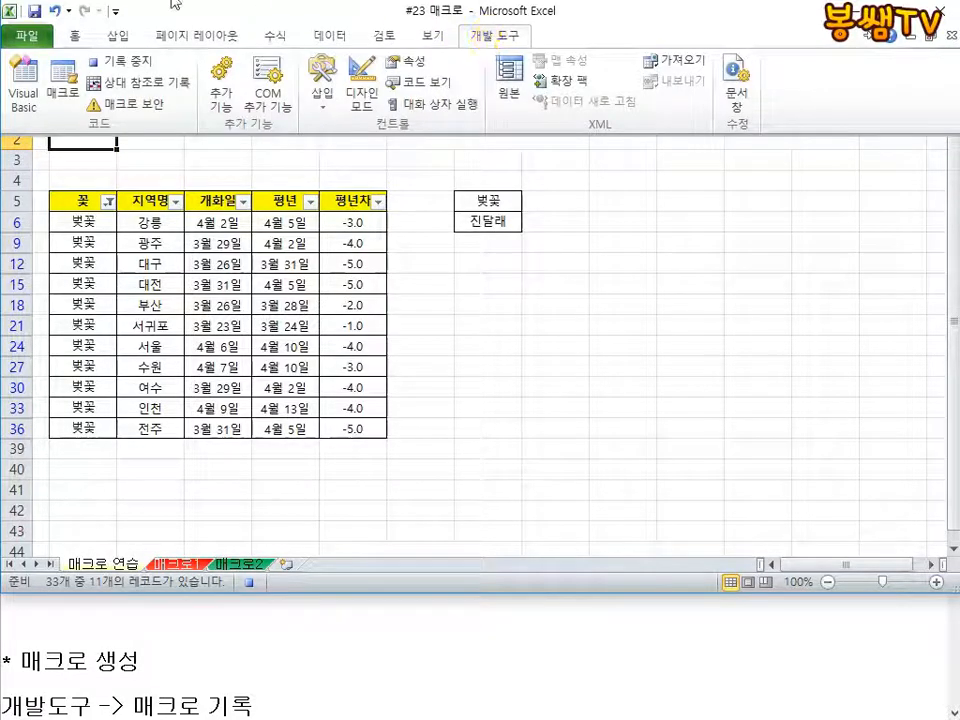
pyautogui.click(120, 61)
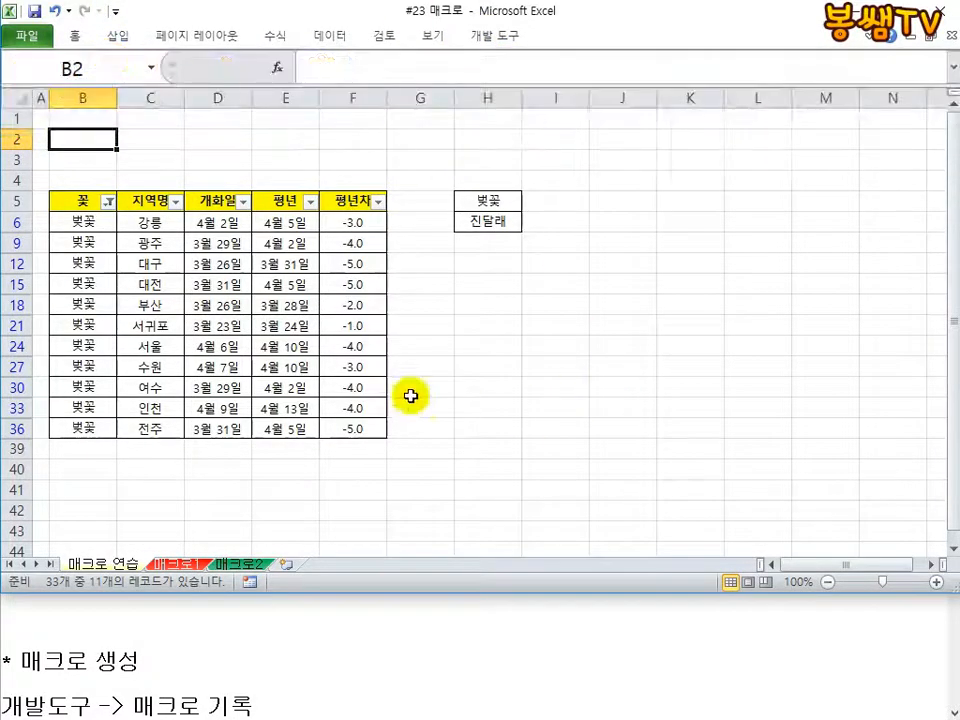
# - Turn off the filter on the flower table so that all rows are listed
pyautogui.click(285, 346)
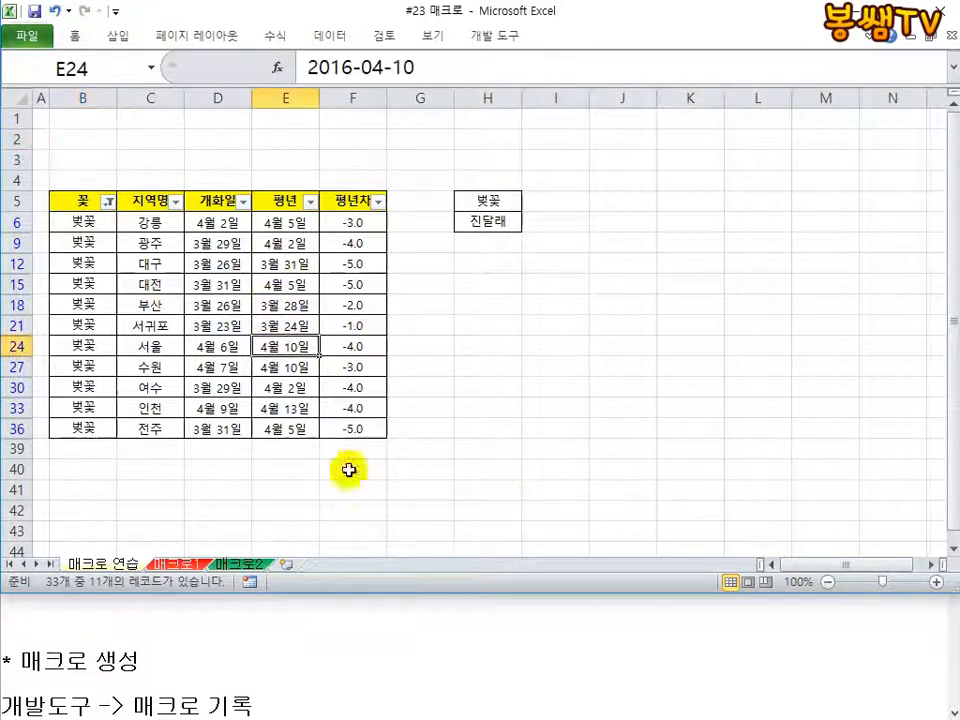
pyautogui.click(218, 284)
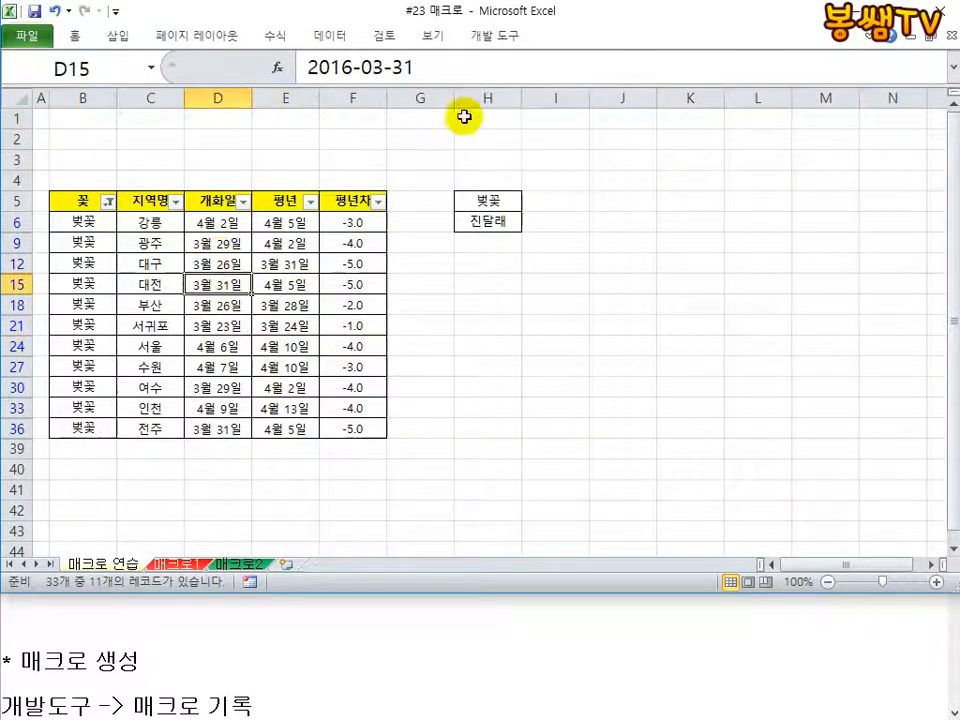
pyautogui.click(495, 36)
pyautogui.click(333, 35)
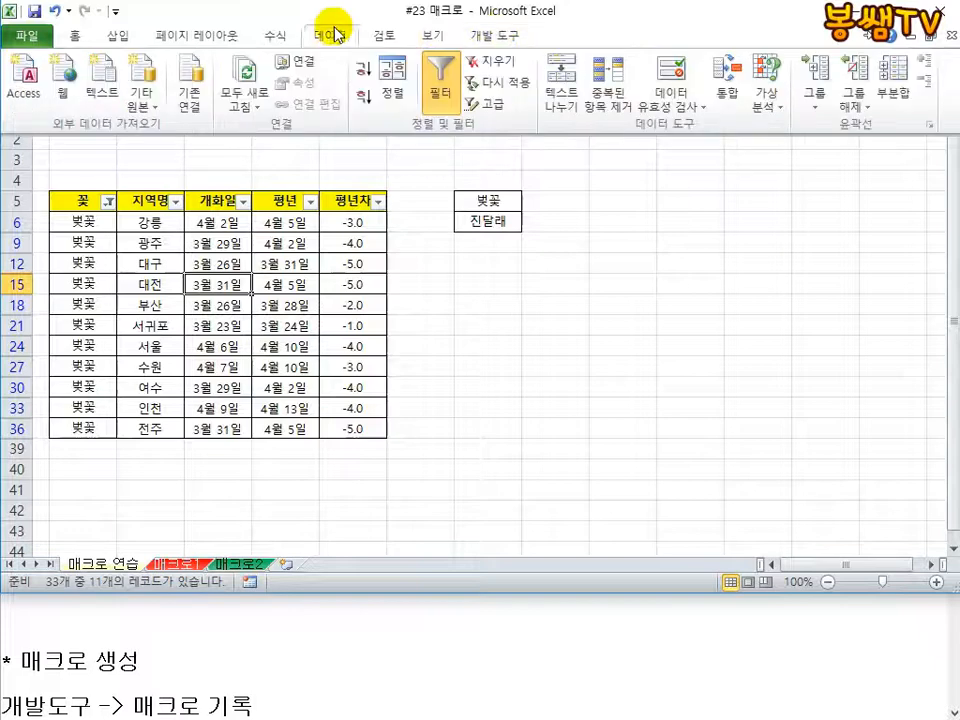
pyautogui.click(440, 90)
pyautogui.click(196, 283)
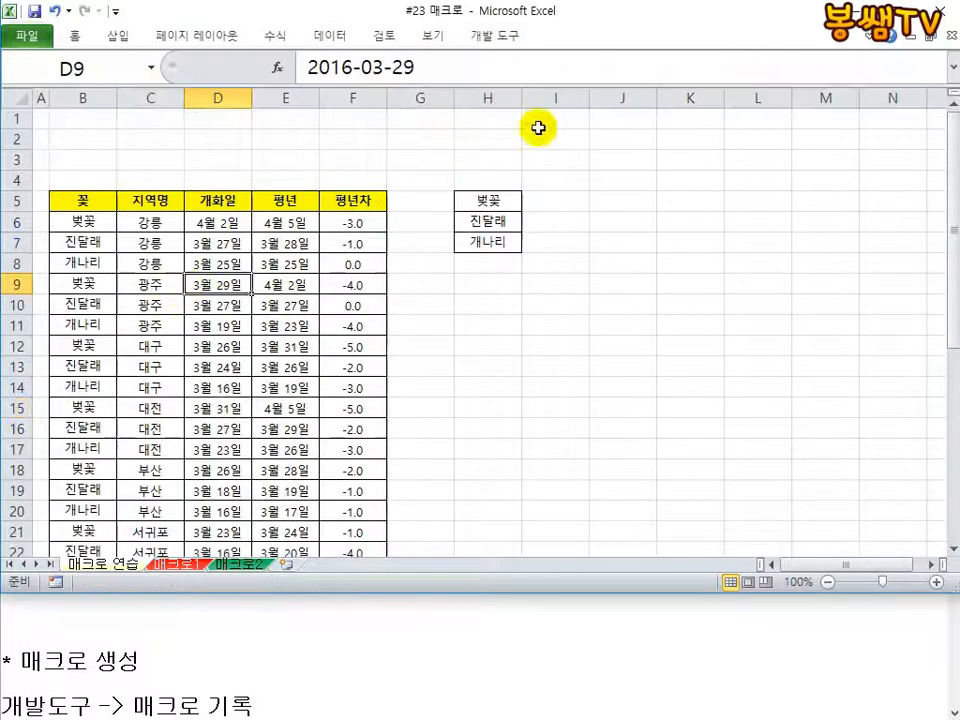
# - Run the 벚꽃 macro from the macro list on the unfiltered table
pyautogui.click(492, 33)
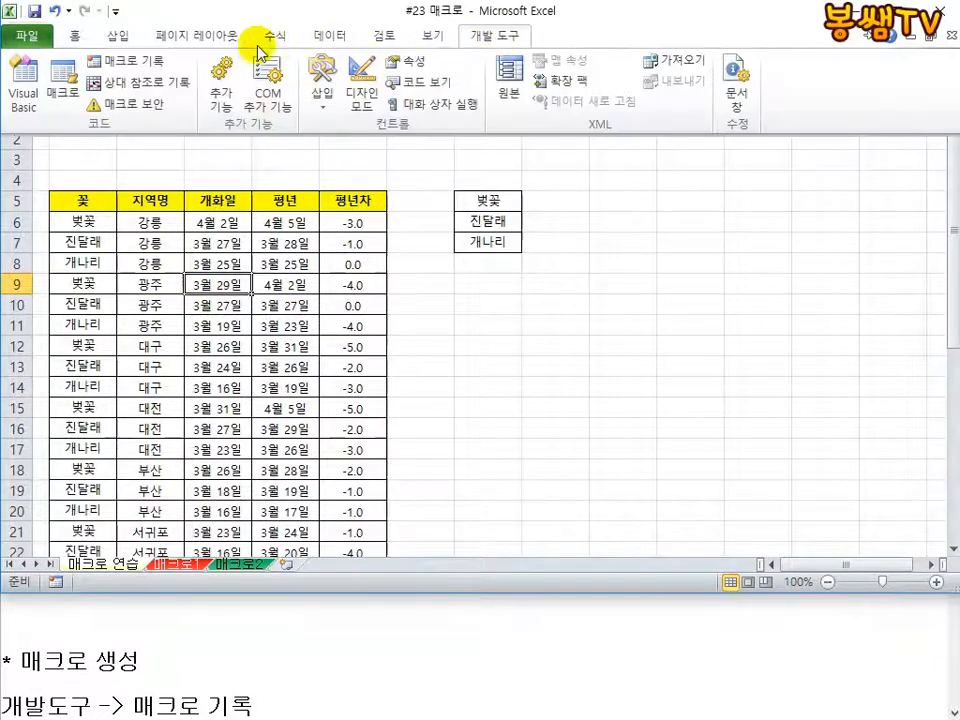
pyautogui.click(66, 87)
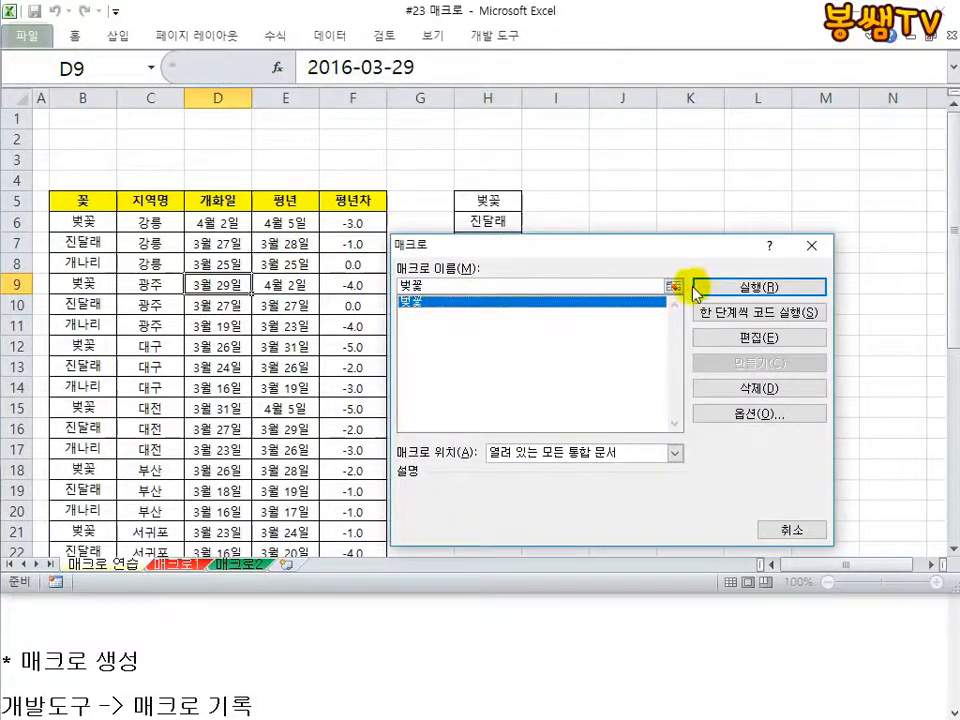
pyautogui.click(729, 288)
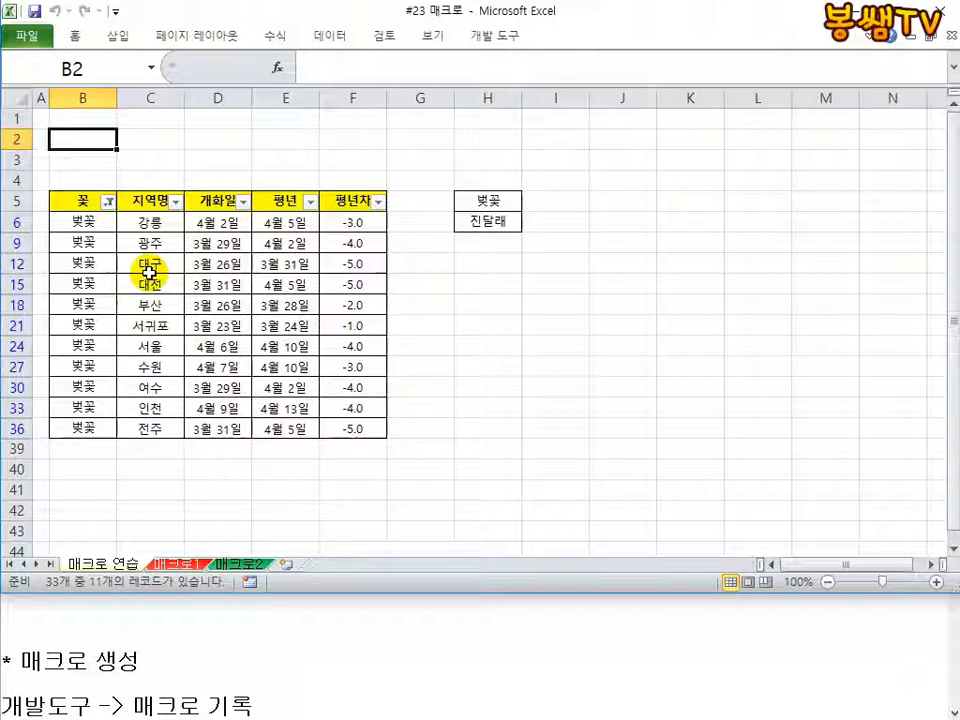
# - Consult the macro definition in the Notepad notes, and run the 벚꽃 macro again in Excel
pyautogui.click(188, 681)
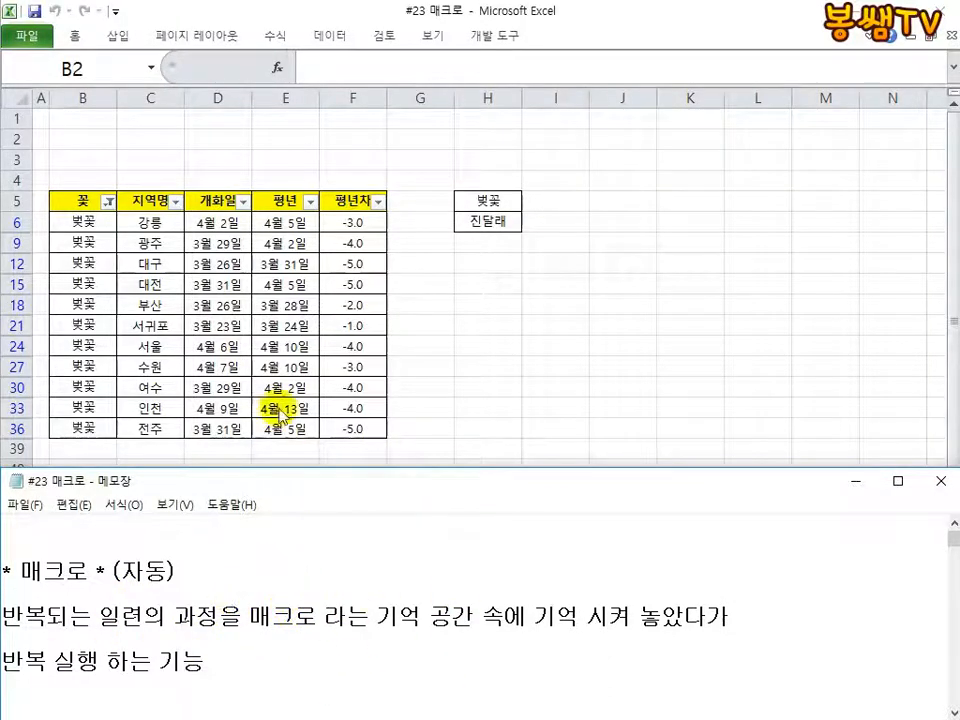
pyautogui.hotkey('alt', 'Tab')
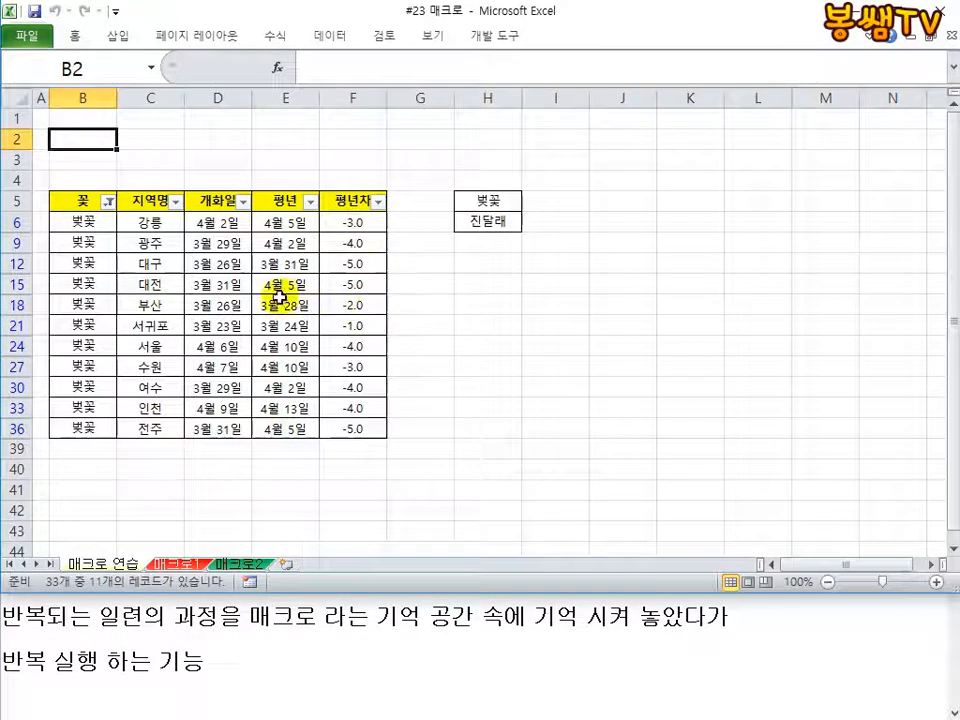
pyautogui.click(478, 35)
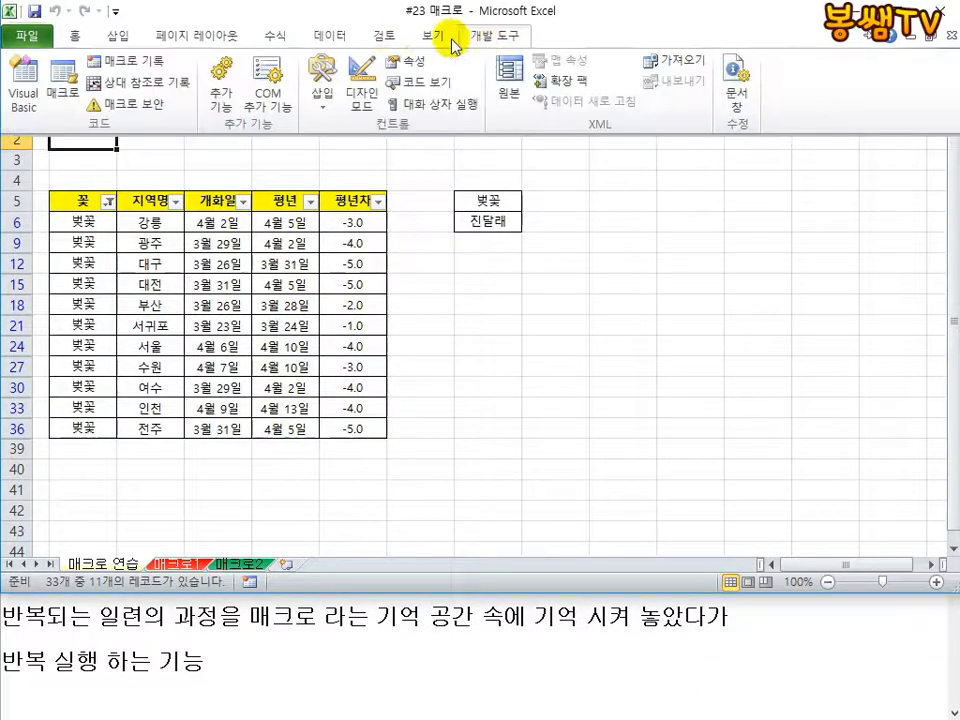
pyautogui.click(68, 86)
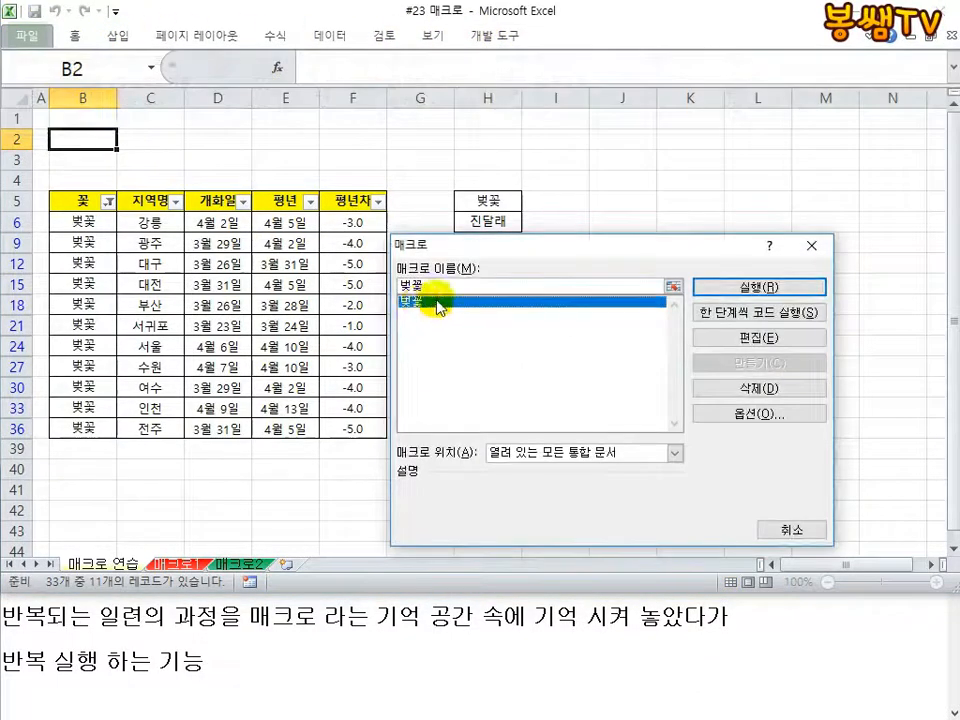
pyautogui.click(738, 287)
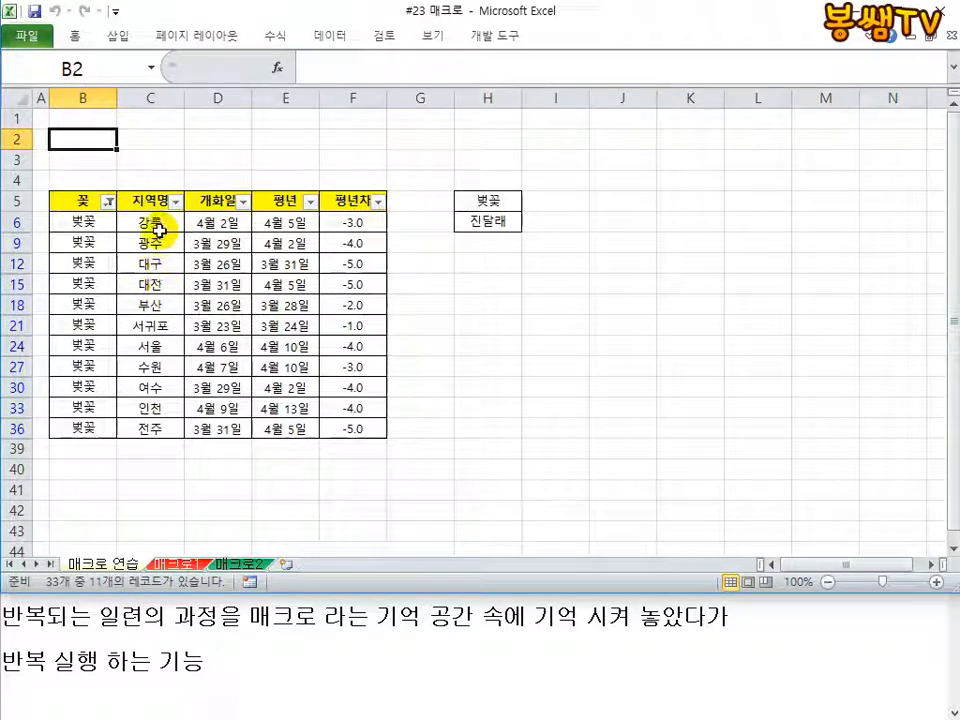
# - Remove the filter applied by the 벚꽃 macro and select a cell in the 개화일 column
pyautogui.click(163, 303)
pyautogui.click(328, 42)
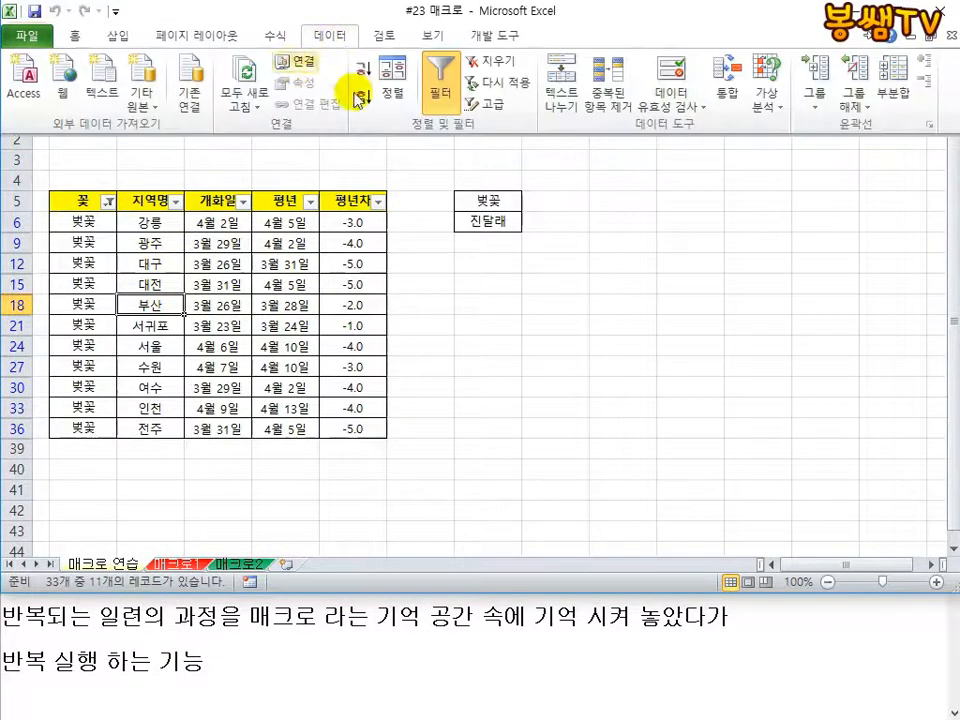
pyautogui.click(418, 118)
pyautogui.click(218, 325)
# - Draw a rectangle shape covering about B2:C3 above the flower table and label it 벚꽃
pyautogui.click(118, 38)
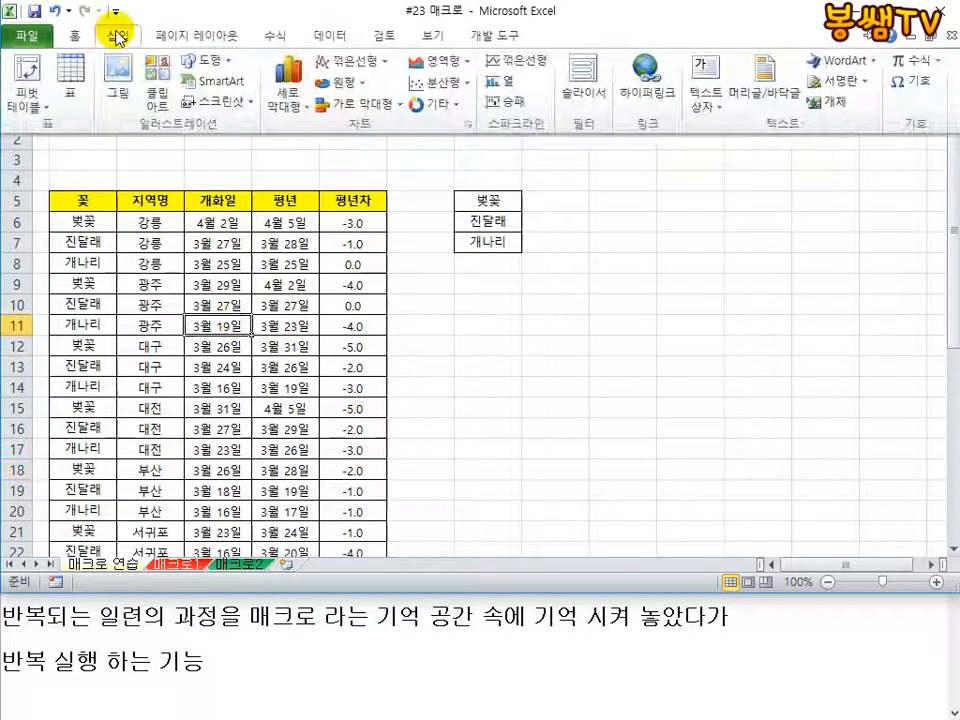
pyautogui.click(210, 60)
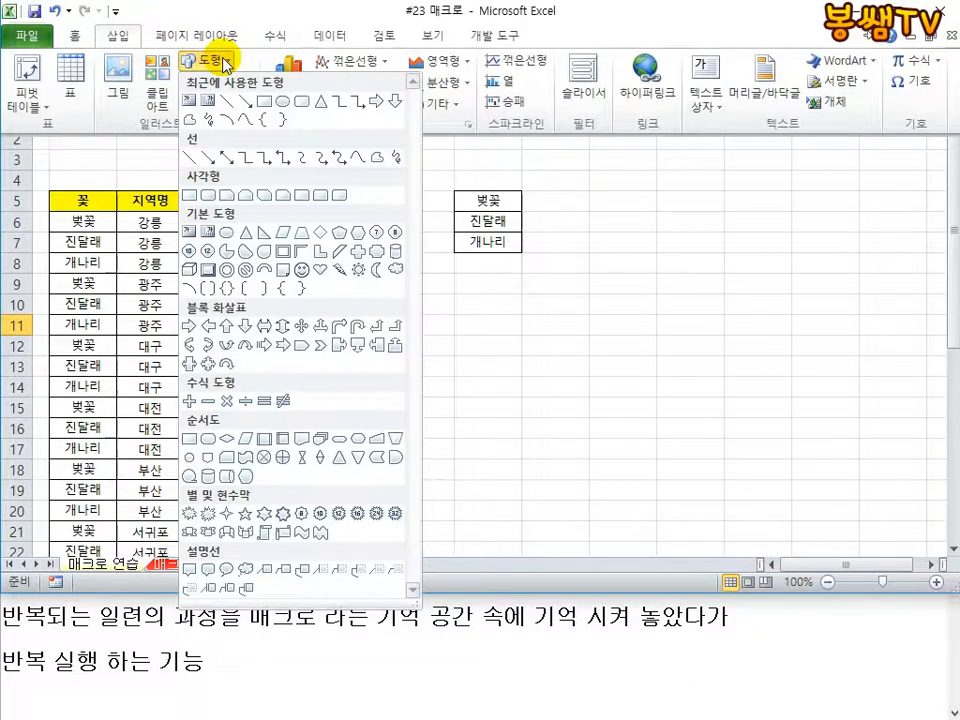
pyautogui.click(193, 198)
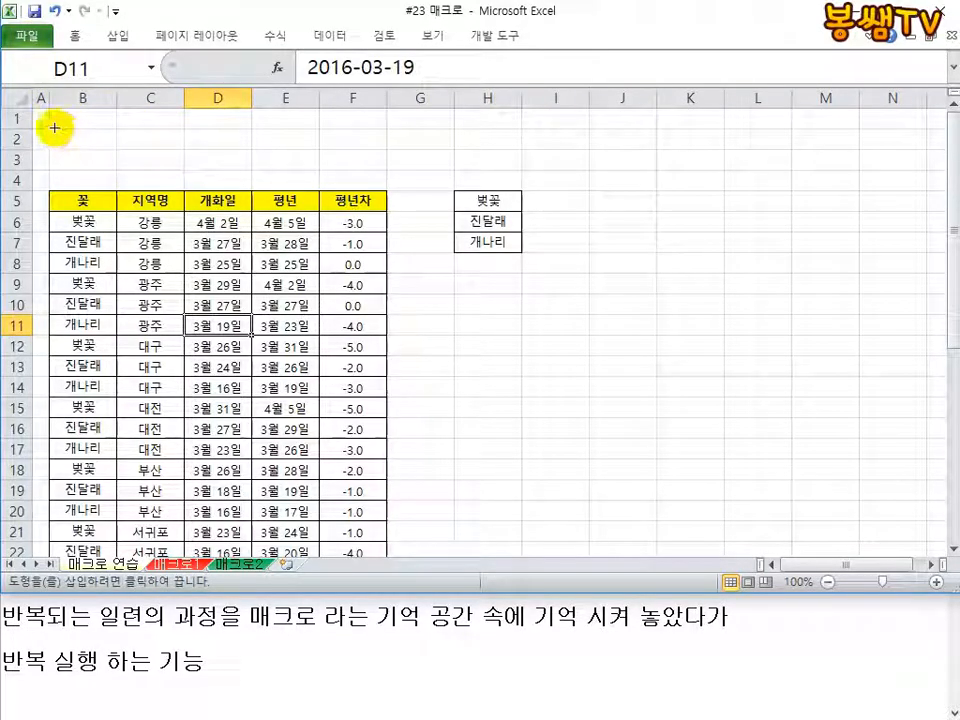
pyautogui.moveTo(50, 128)
pyautogui.mouseDown()
pyautogui.moveTo(167, 142)
pyautogui.moveTo(168, 166)
pyautogui.mouseUp()
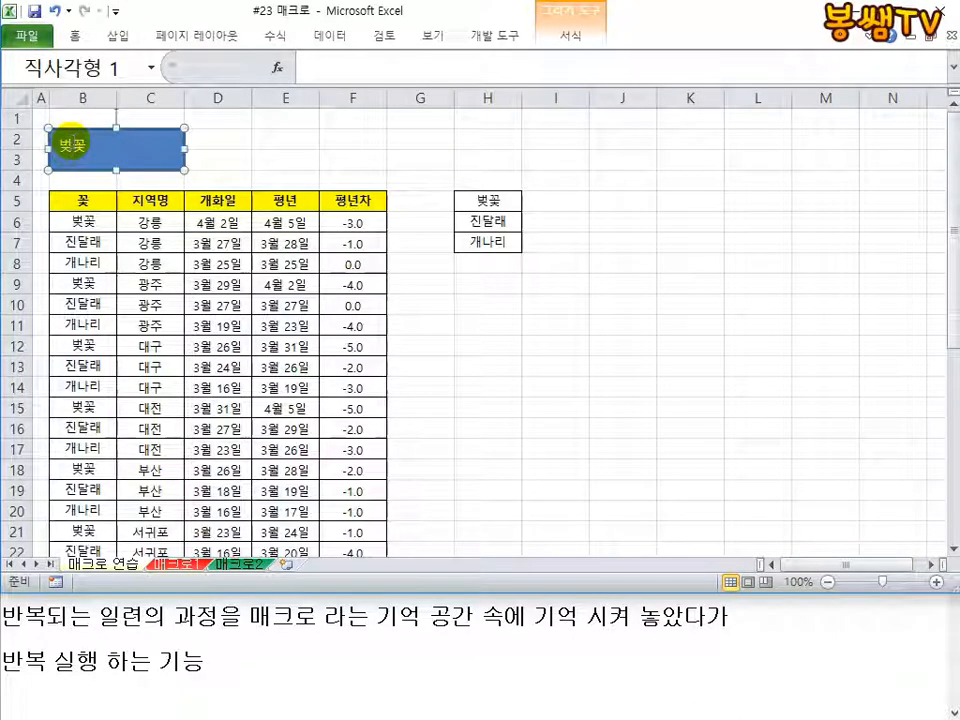
# - Center the rectangle's 벚꽃 text both vertically and horizontally
pyautogui.click(75, 35)
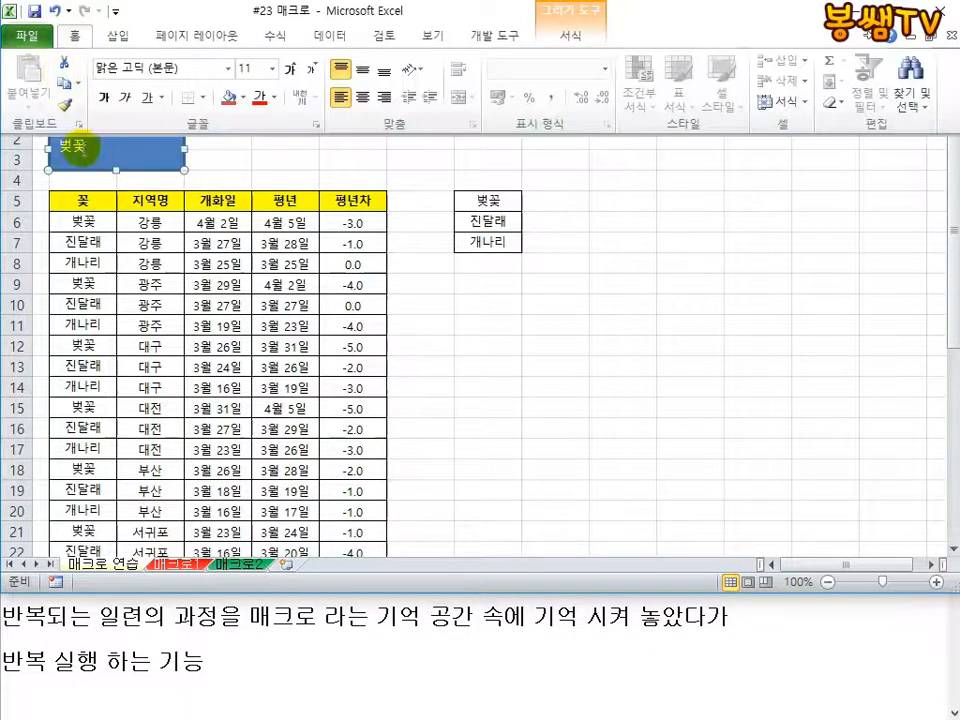
pyautogui.doubleClick(77, 35)
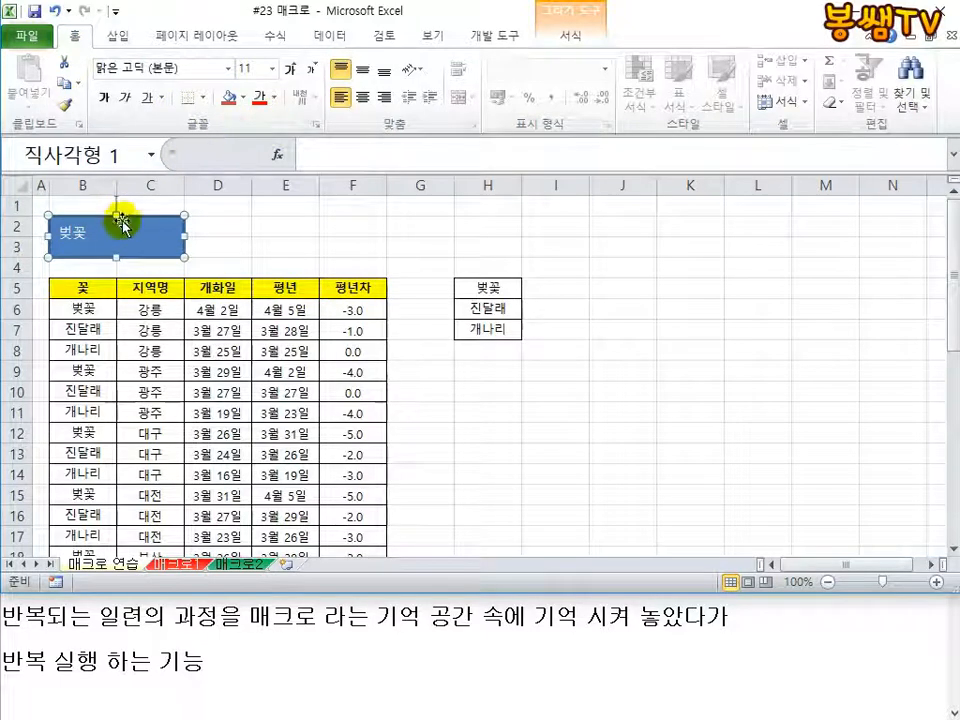
pyautogui.click(362, 70)
pyautogui.click(362, 97)
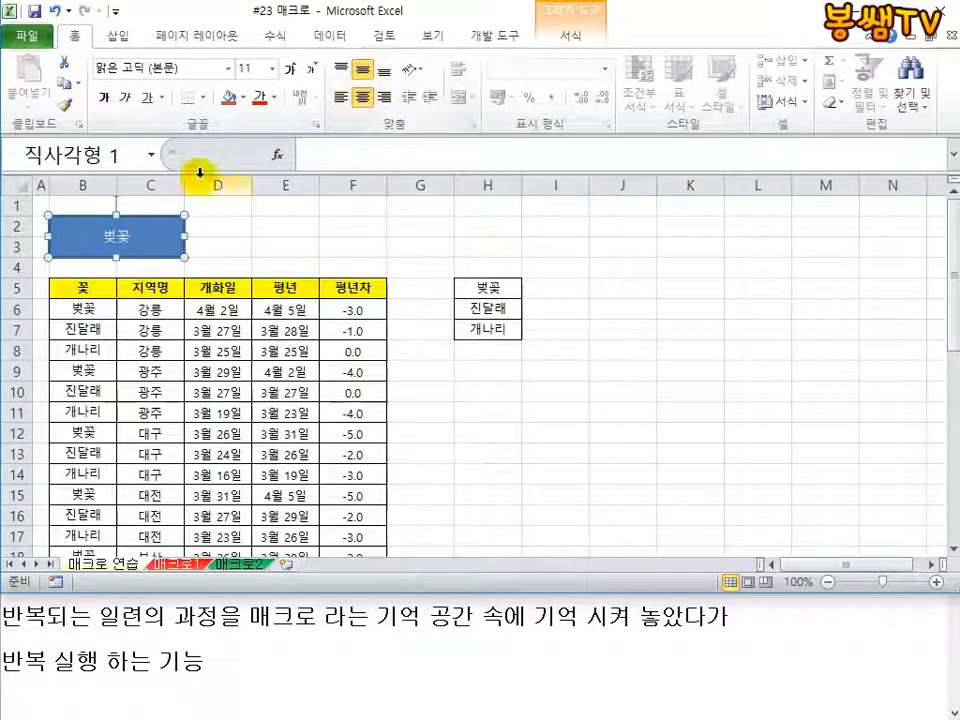
pyautogui.doubleClick(75, 34)
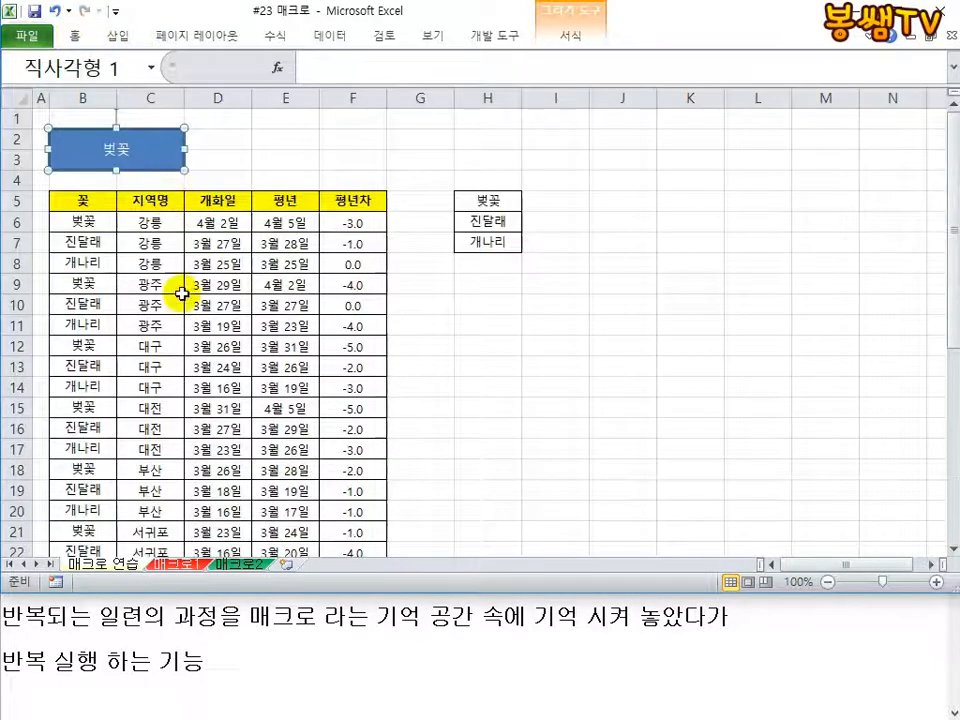
# - Assign the 벚꽃 macro to the blue rectangle
pyautogui.rightClick(147, 155)
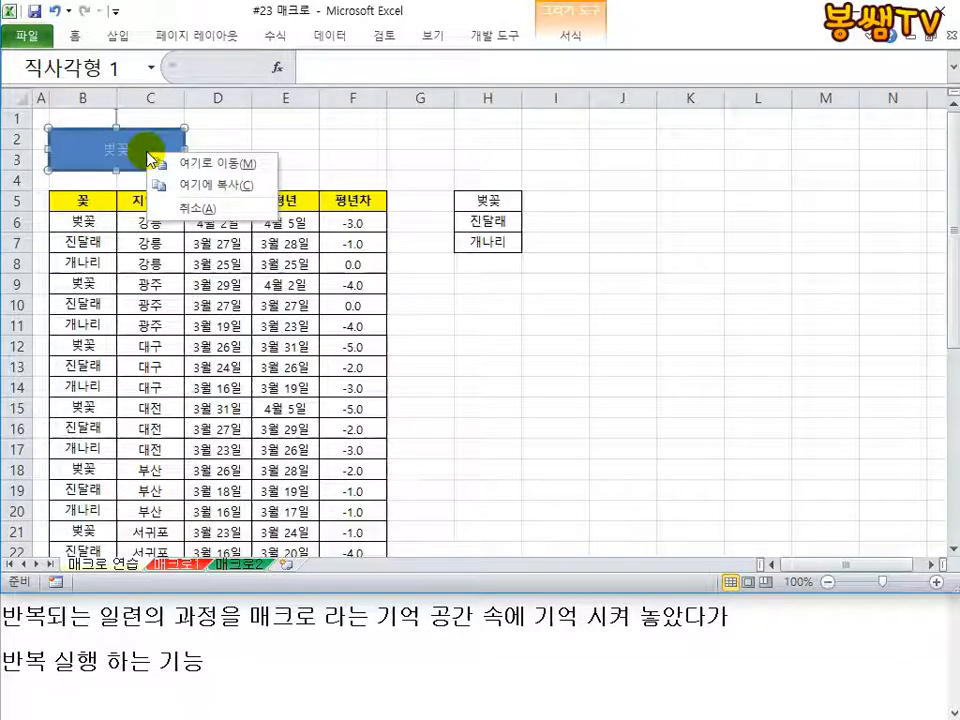
pyautogui.press('Escape')
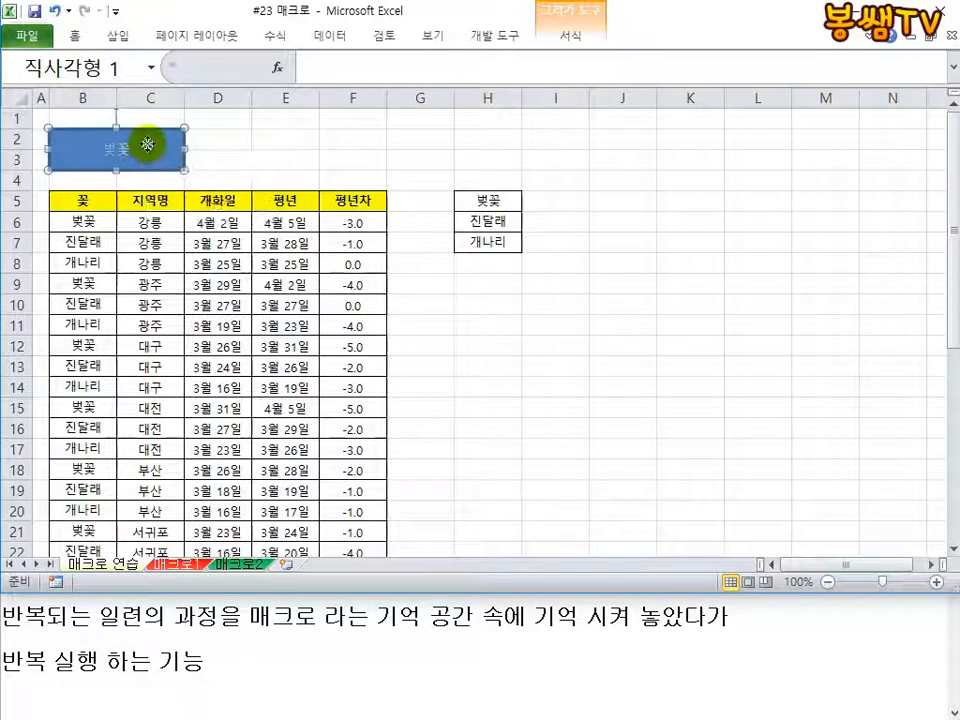
pyautogui.rightClick(147, 145)
pyautogui.press('Escape')
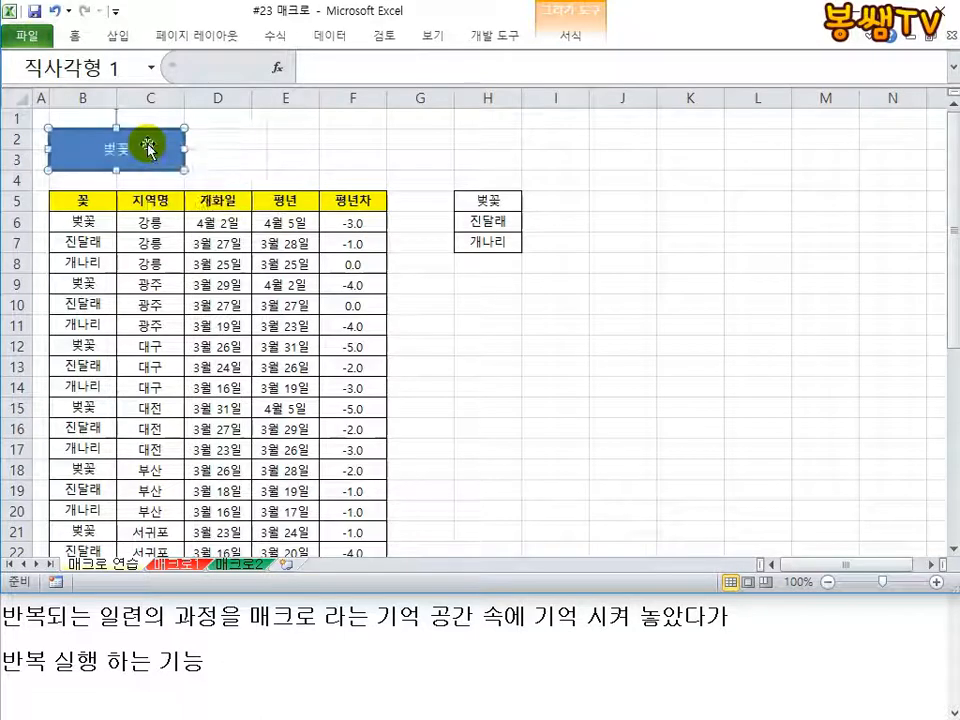
pyautogui.rightClick(149, 148)
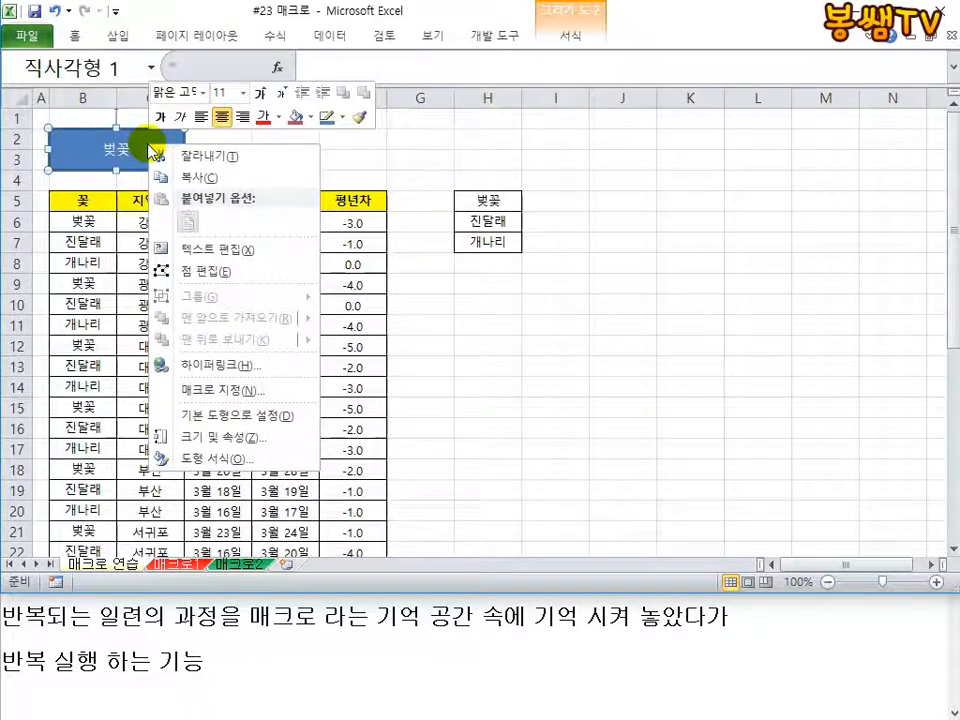
pyautogui.click(230, 395)
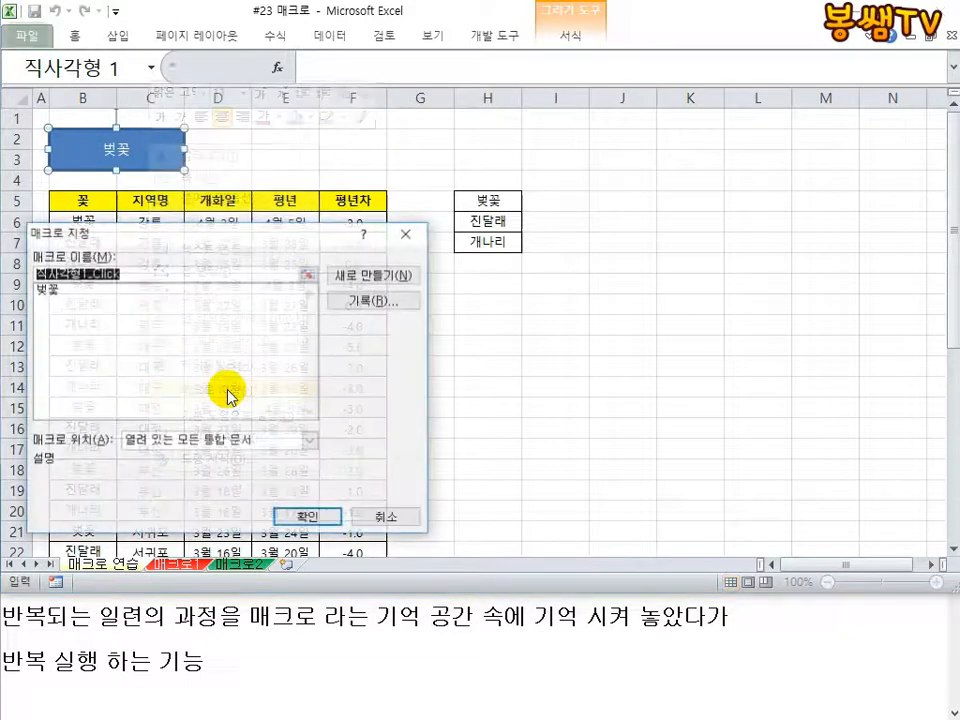
pyautogui.moveTo(178, 236); pyautogui.dragTo(552, 265)
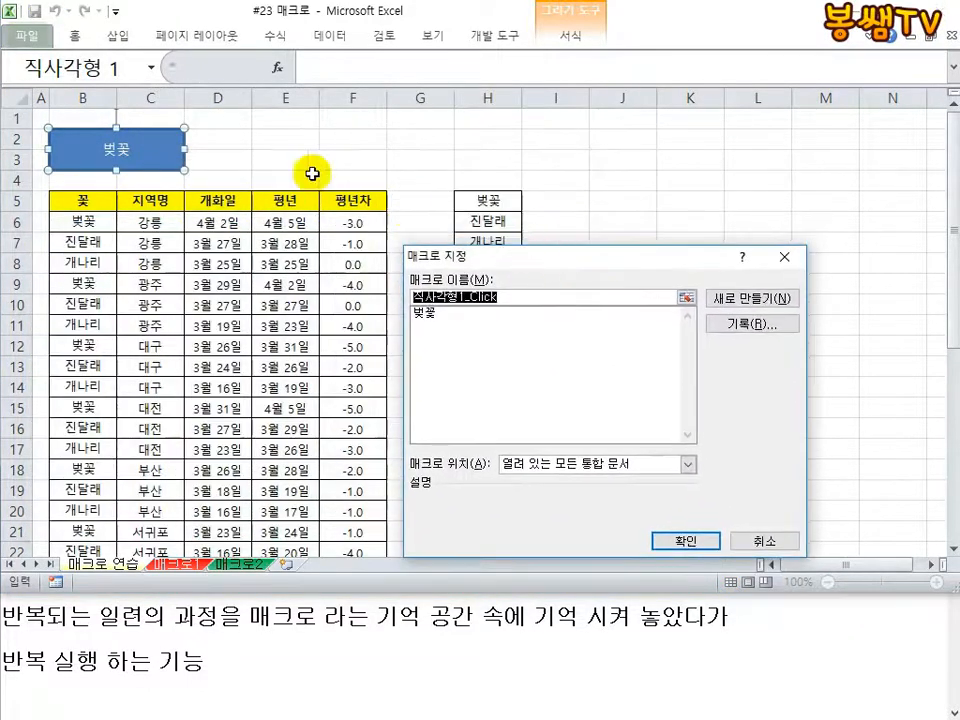
pyautogui.click(437, 313)
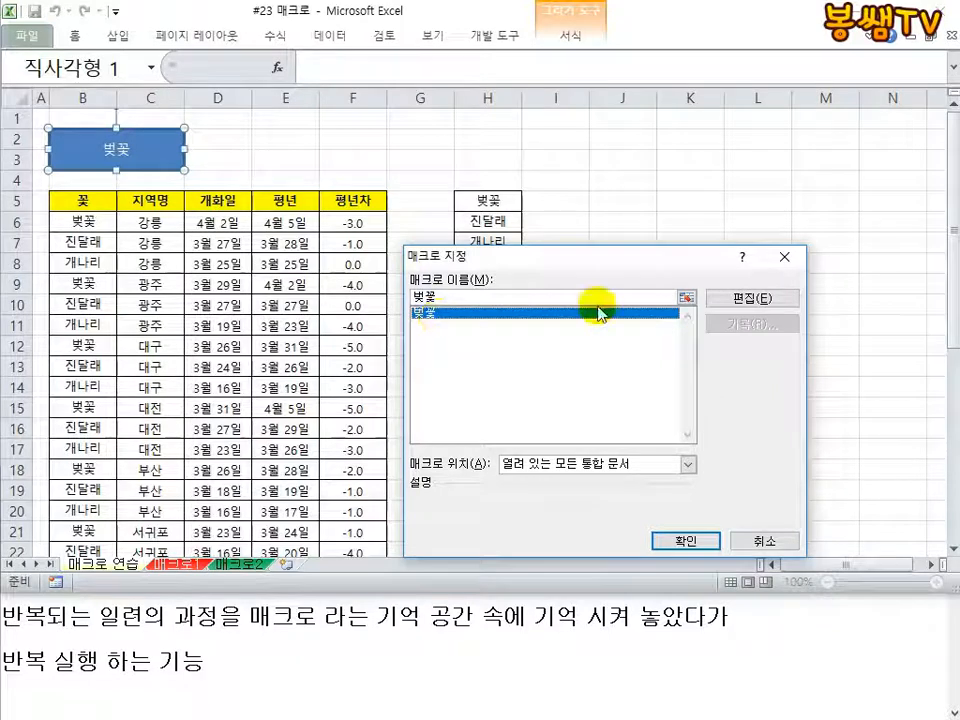
pyautogui.click(690, 540)
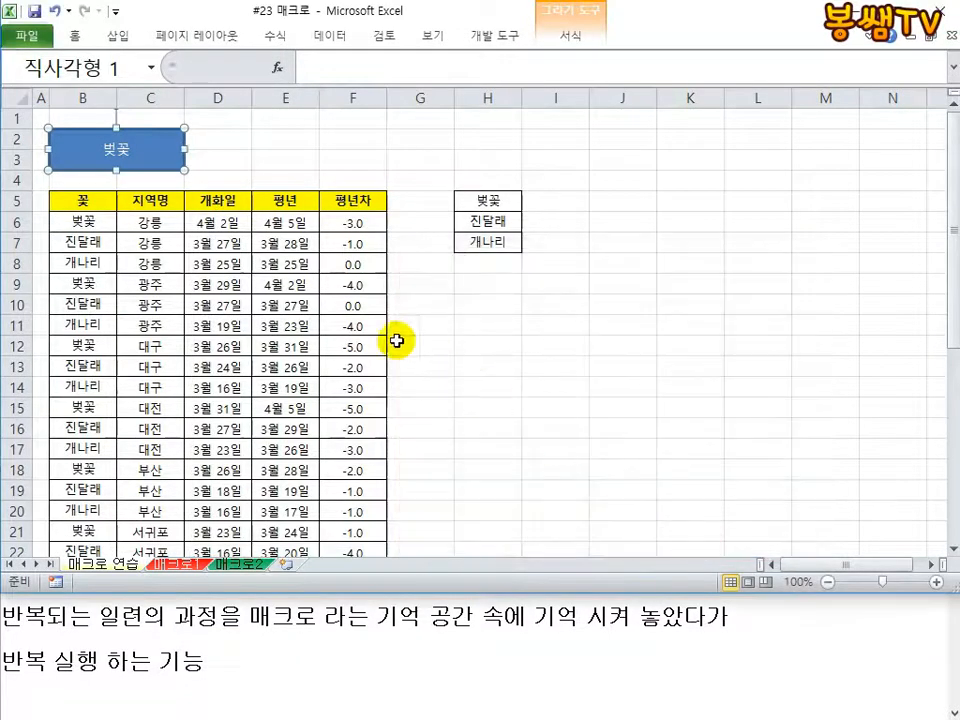
# - Run the 벚꽃 macro from the blue rectangle, and remove the filter it applies to the flower table
pyautogui.click(381, 167)
pyautogui.click(154, 158)
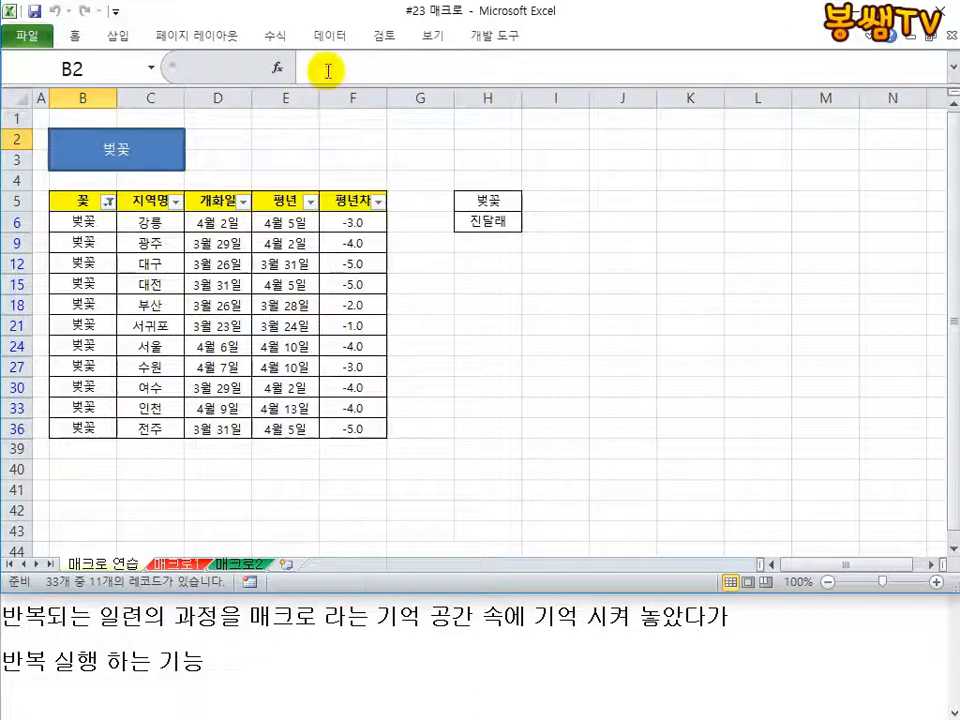
pyautogui.click(326, 40)
pyautogui.click(441, 86)
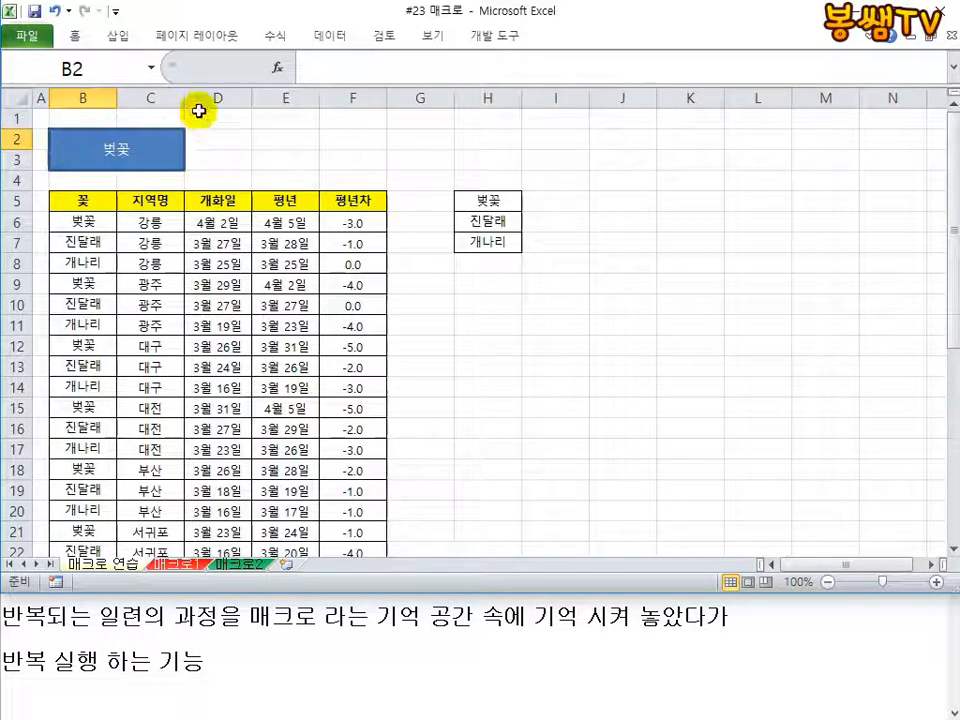
# - Insert a form control button covering about E2:F3 and assign the 벚꽃 macro to it
pyautogui.click(486, 38)
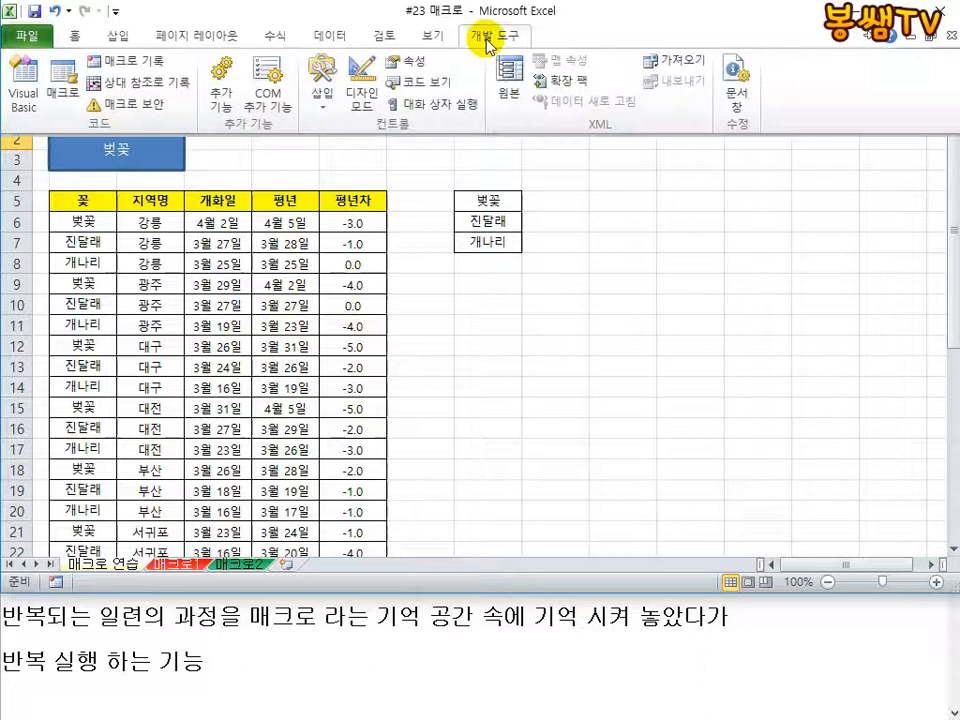
pyautogui.click(321, 84)
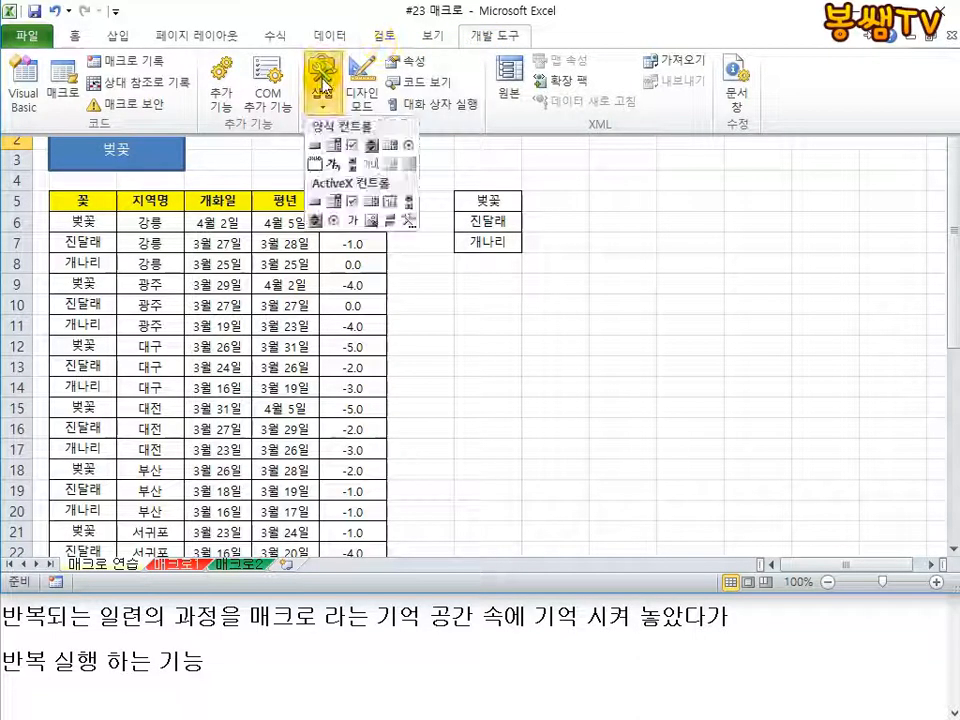
pyautogui.click(316, 146)
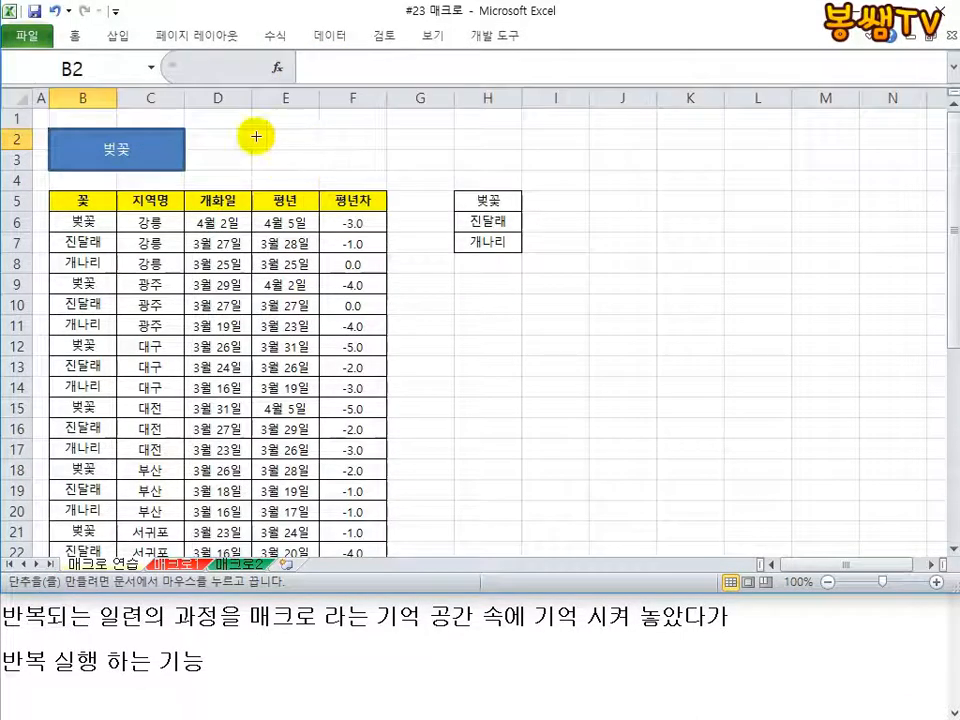
pyautogui.moveTo(255, 128); pyautogui.dragTo(381, 169)
pyautogui.moveTo(478, 251); pyautogui.dragTo(585, 193)
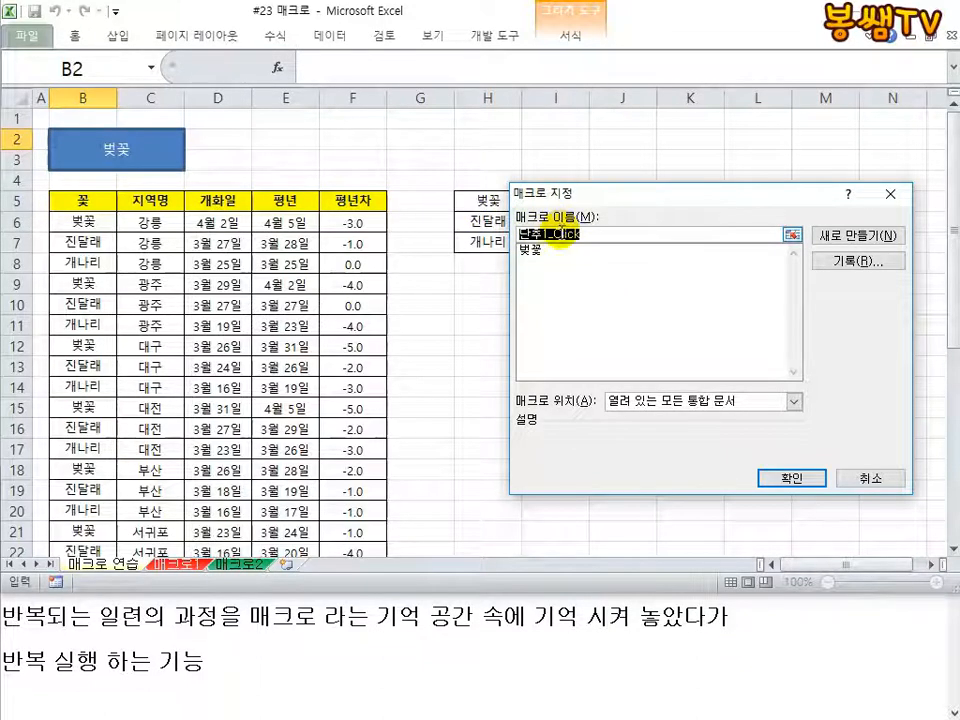
pyautogui.click(470, 38)
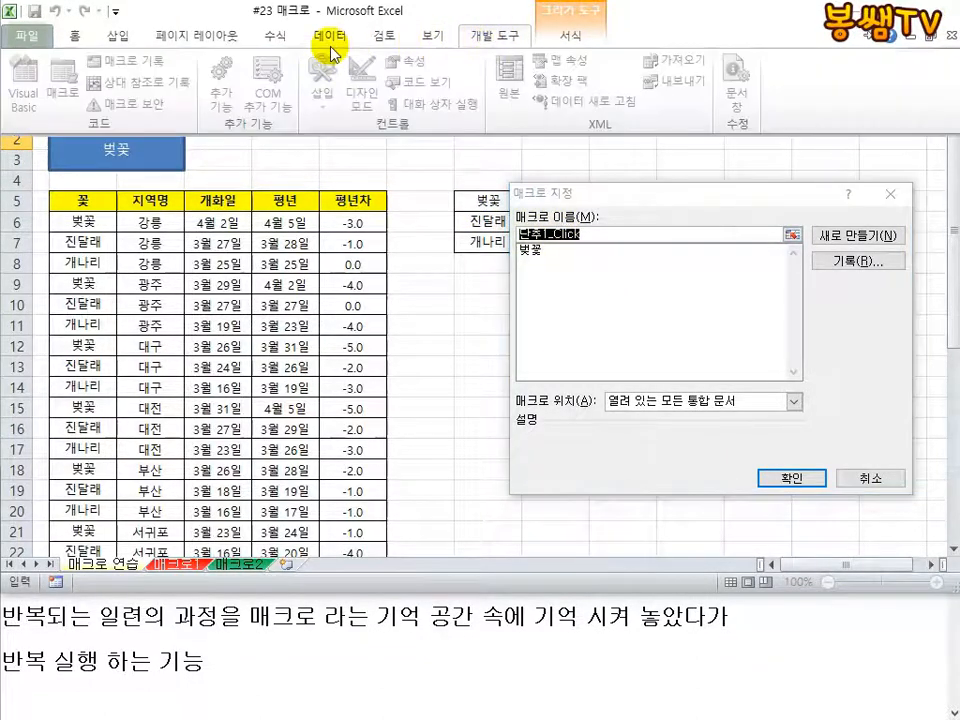
pyautogui.doubleClick(497, 38)
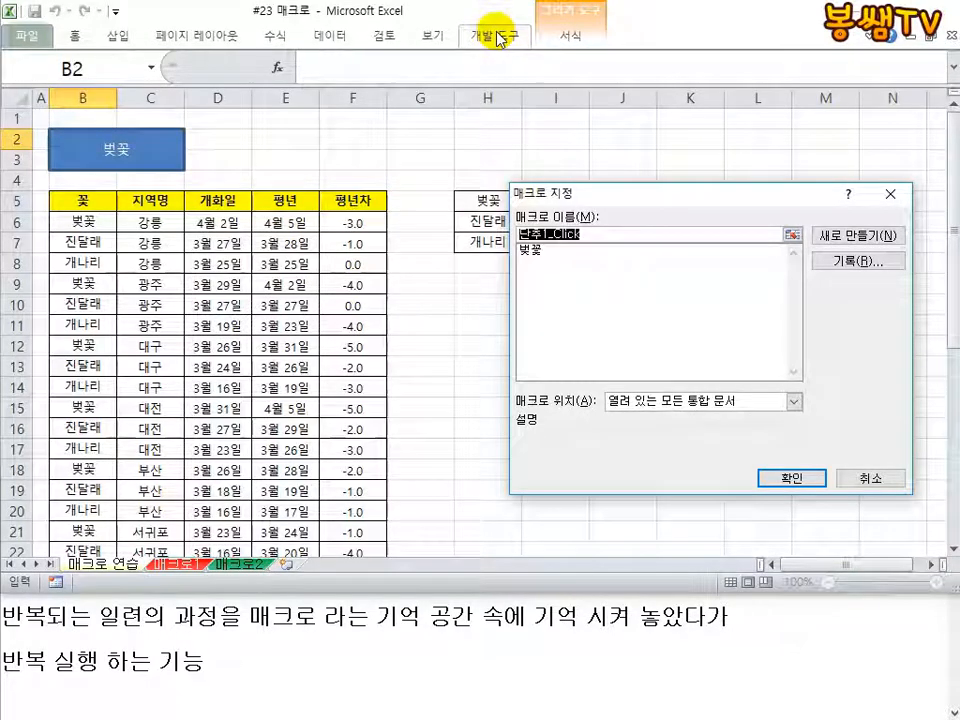
pyautogui.click(540, 249)
pyautogui.click(791, 477)
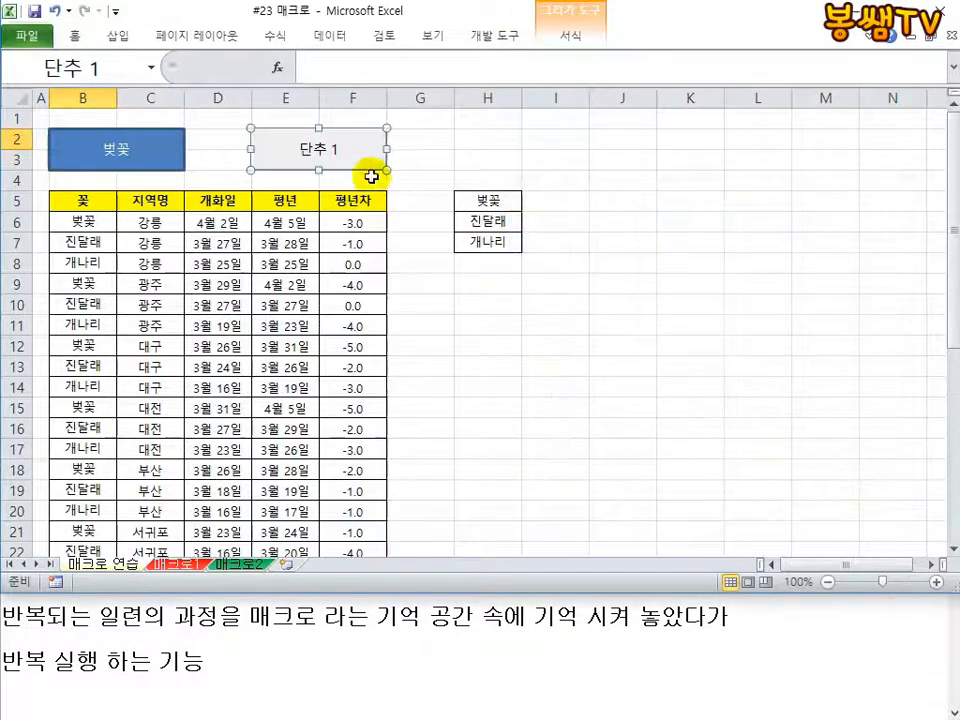
# - Change the new form control button's label to 벚꽃 and deselect the button
pyautogui.moveTo(300, 148)
pyautogui.mouseDown()
pyautogui.moveTo(308, 151)
pyautogui.moveTo(290, 149)
pyautogui.mouseUp()
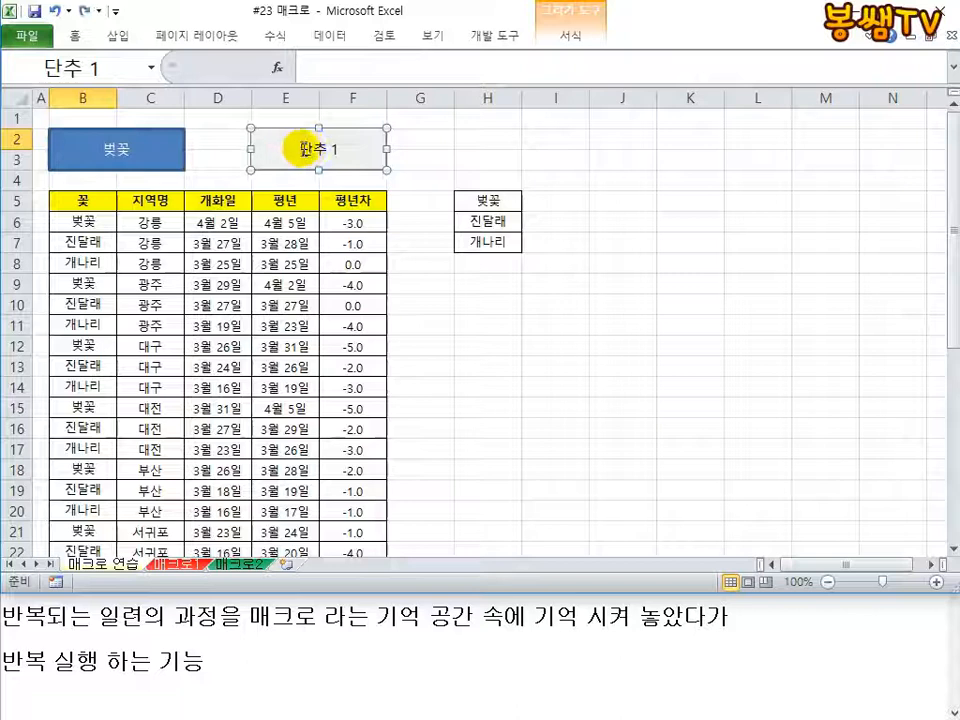
pyautogui.click(300, 149)
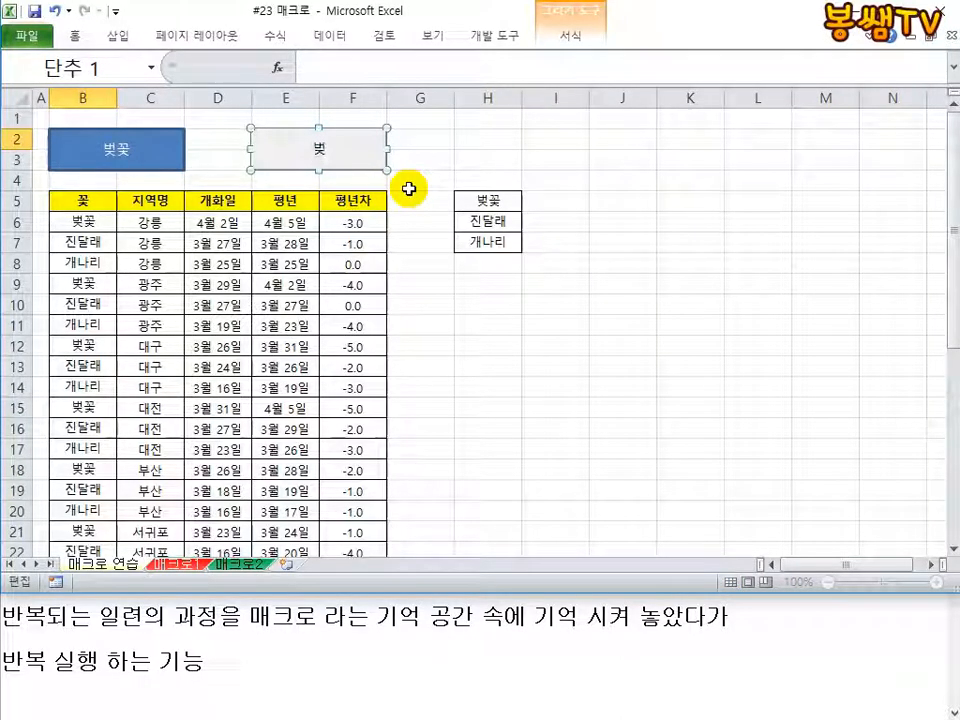
pyautogui.write('벚꽃')
pyautogui.click(488, 140)
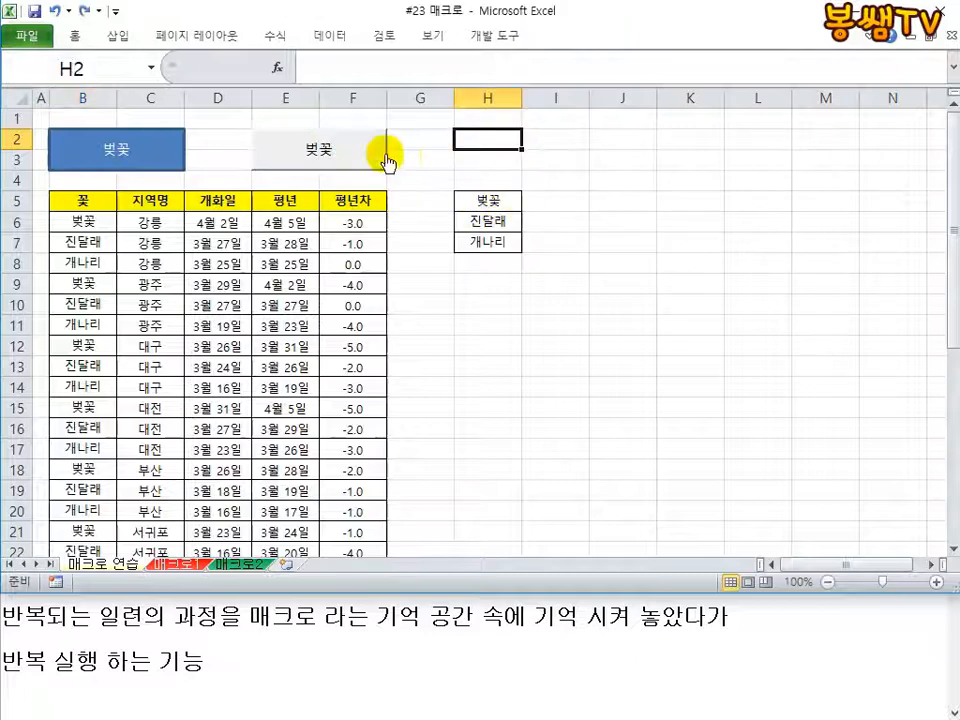
# - Run the 벚꽃 macro from the gray form control button and from the blue rectangle
pyautogui.click(343, 160)
pyautogui.click(165, 148)
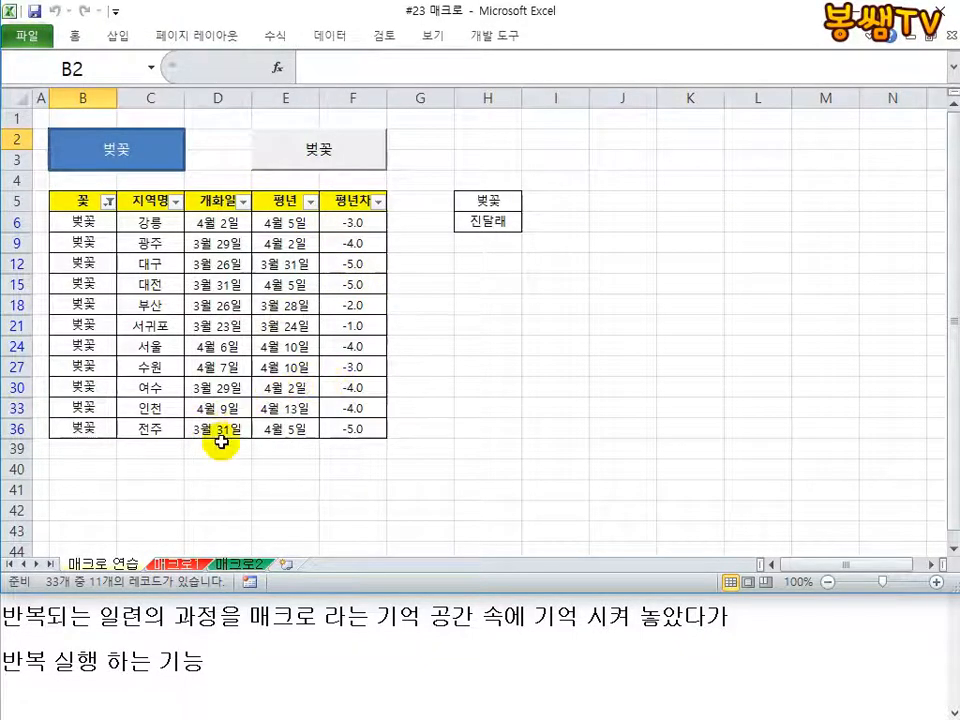
# - Bring up 문제1 in the Notepad notes and shorten the Excel window so the problem text shows beneath the worksheet
pyautogui.click(240, 636)
pyautogui.scroll(-4, 255, 560)
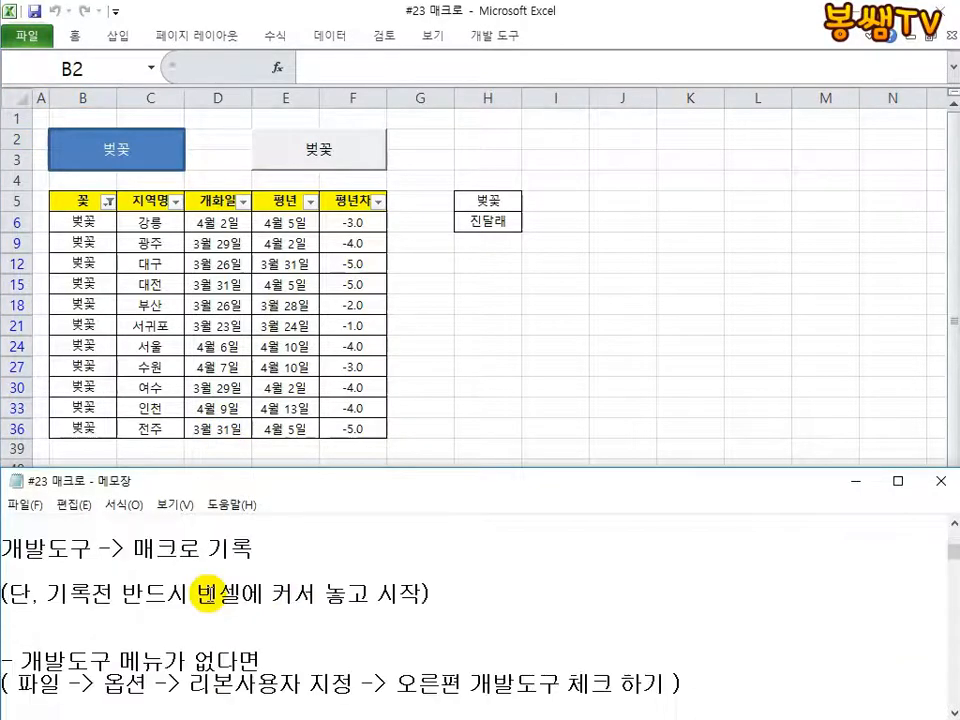
pyautogui.scroll(-3, 203, 594)
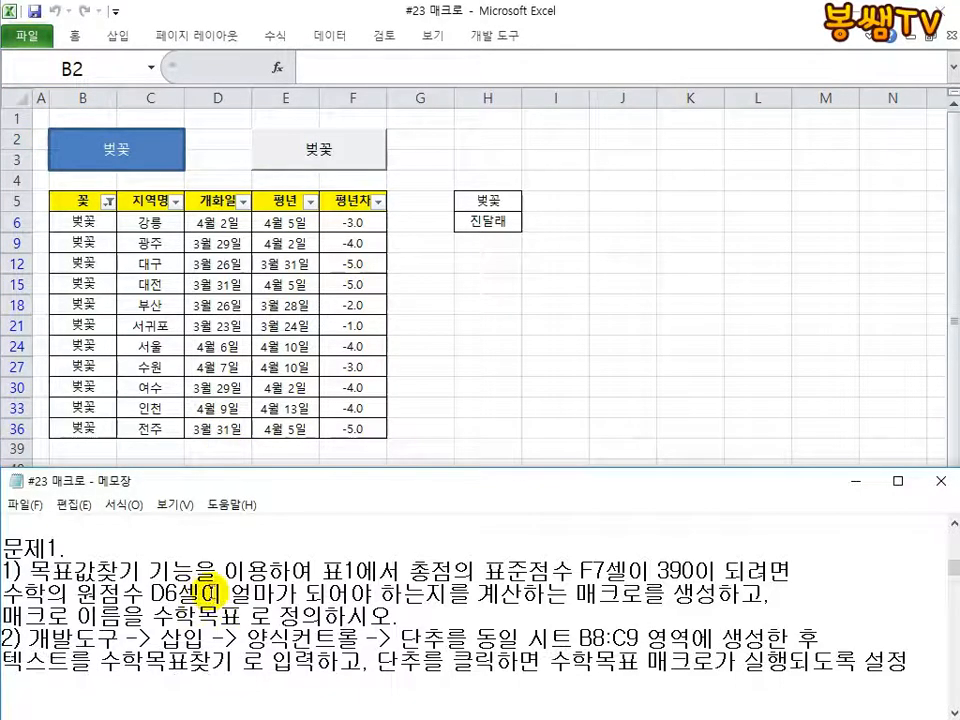
pyautogui.click(455, 354)
pyautogui.moveTo(384, 591); pyautogui.dragTo(375, 508)
pyautogui.click(425, 407)
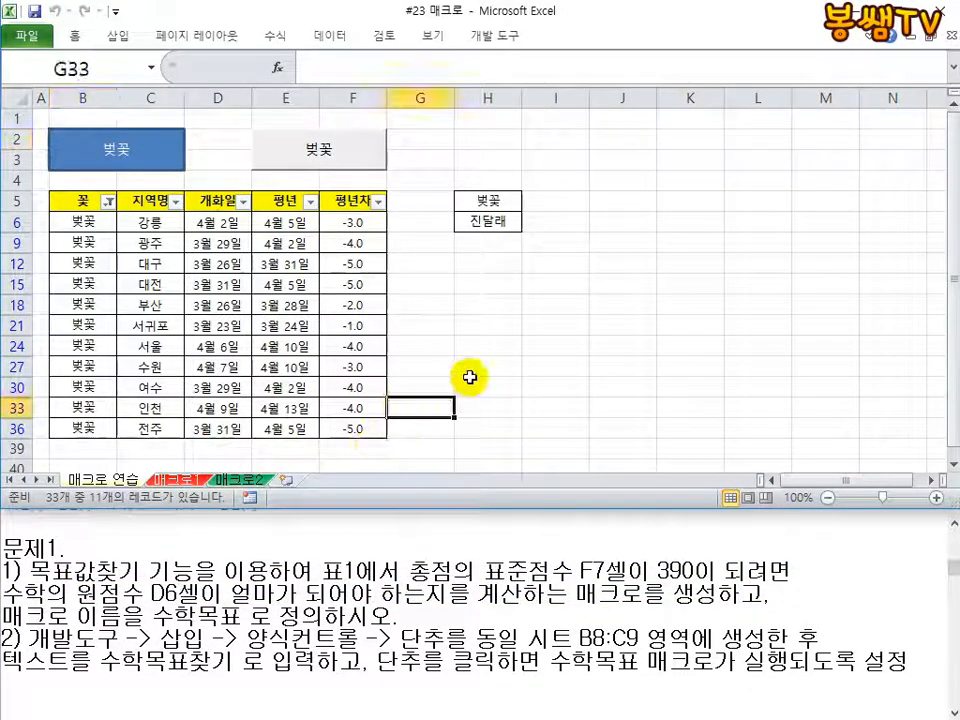
# - On the 매크로1 sheet, select cell B1 and start recording a macro named 수학목표 in the current workbook
pyautogui.click(165, 479)
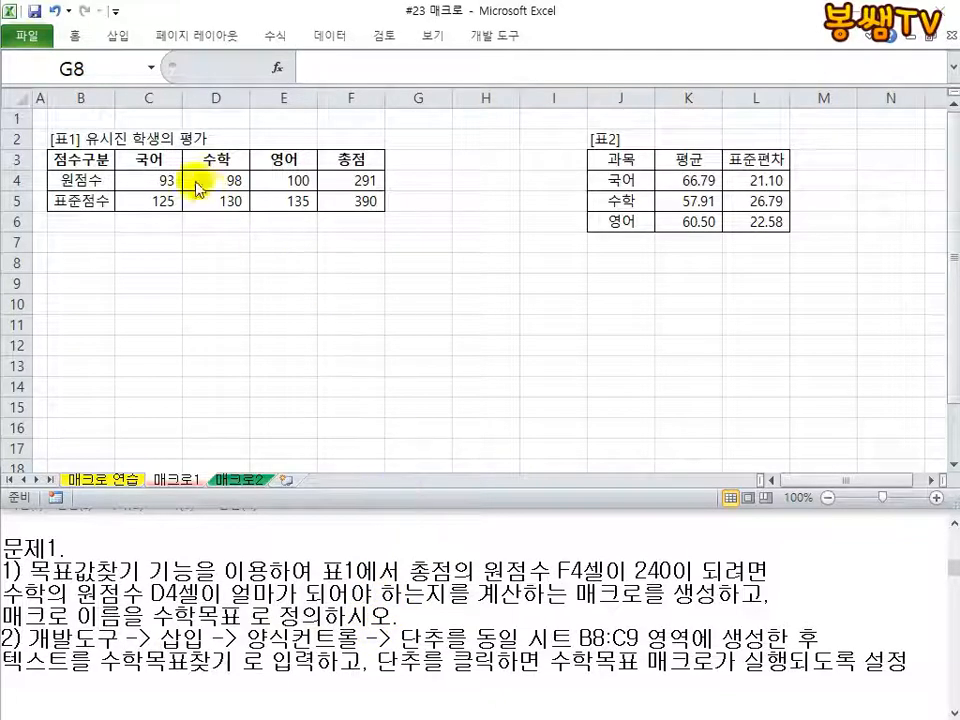
pyautogui.click(88, 116)
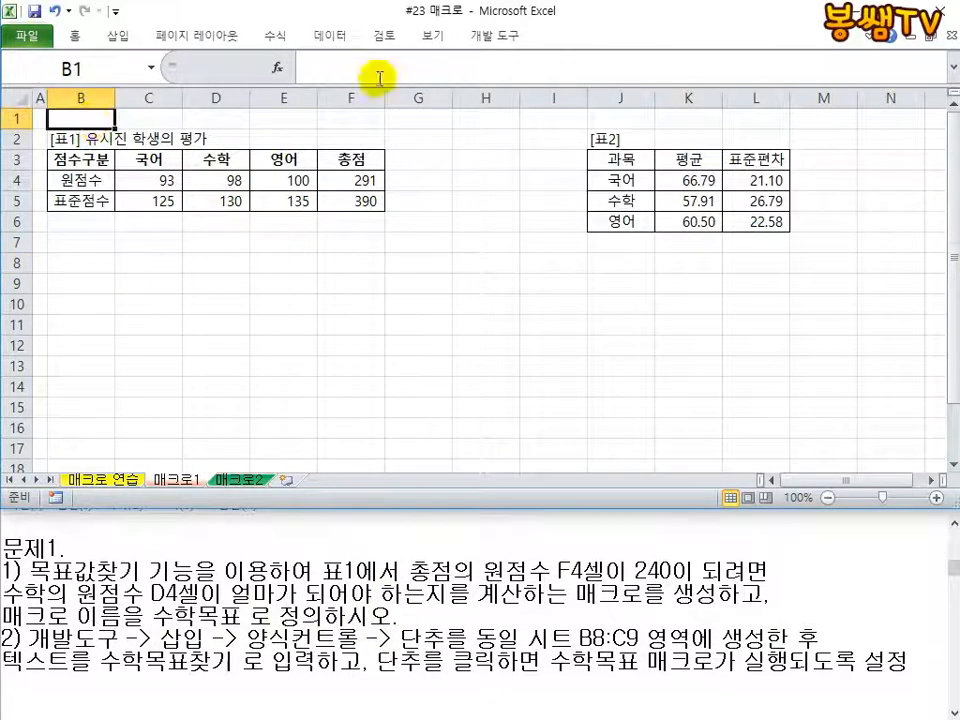
pyautogui.click(490, 35)
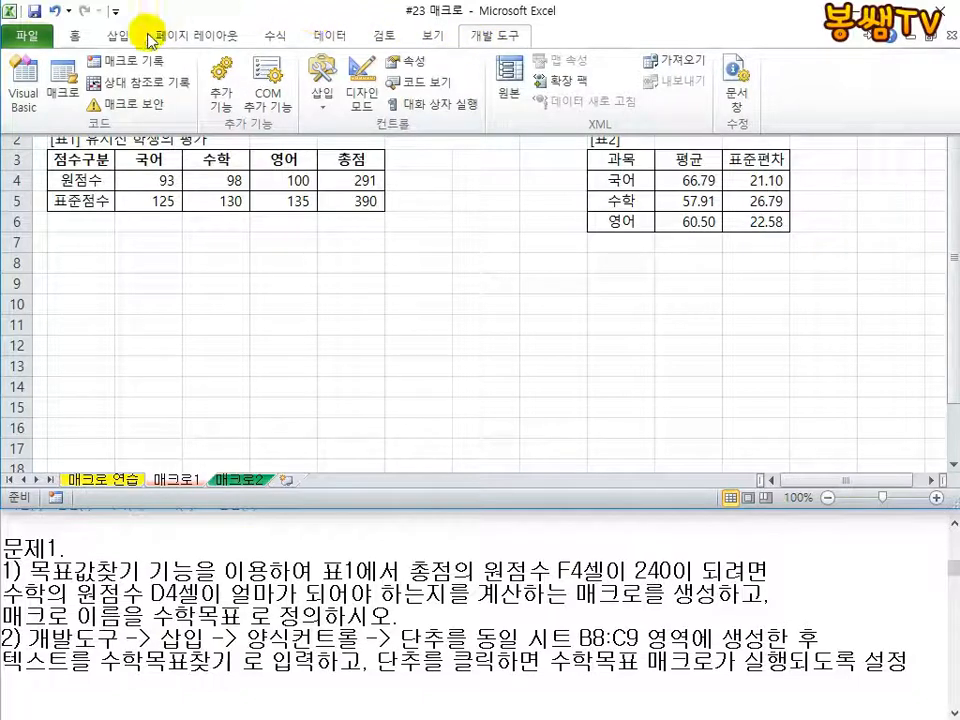
pyautogui.click(131, 66)
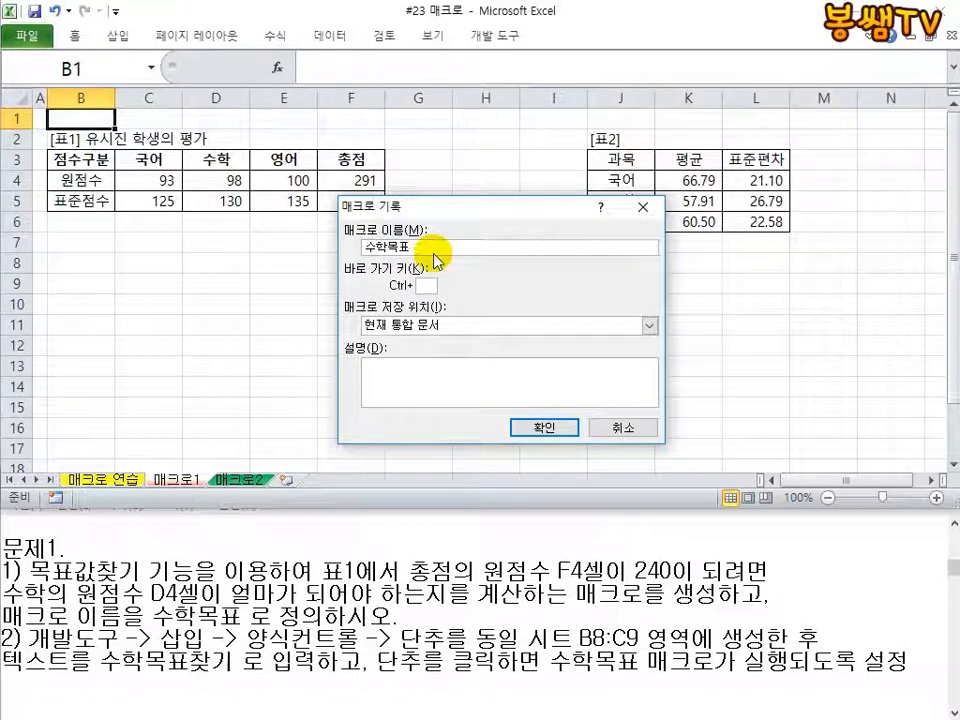
pyautogui.click(538, 424)
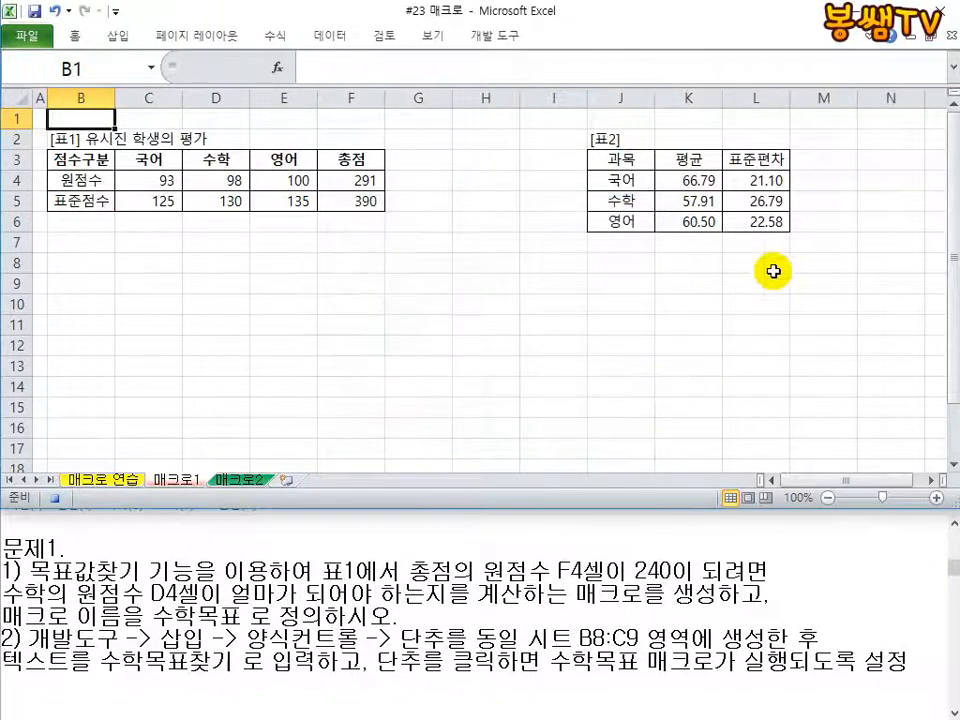
# - Run Goal Seek to make the 총점 cell F4 equal 240 by changing the 수학 score in D4, and accept the result
pyautogui.click(357, 180)
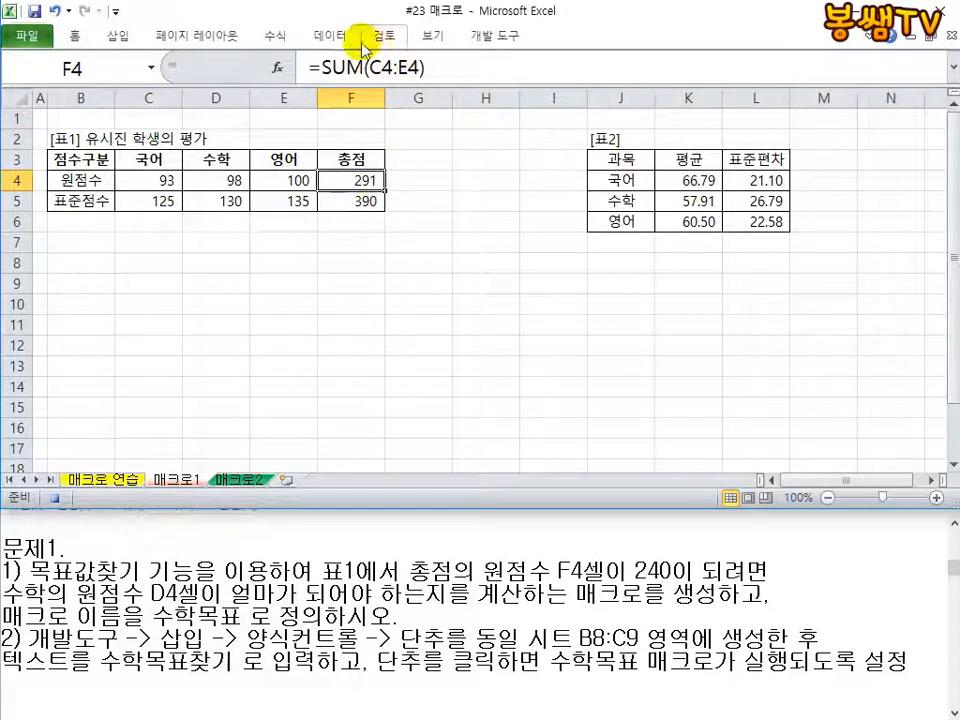
pyautogui.click(311, 36)
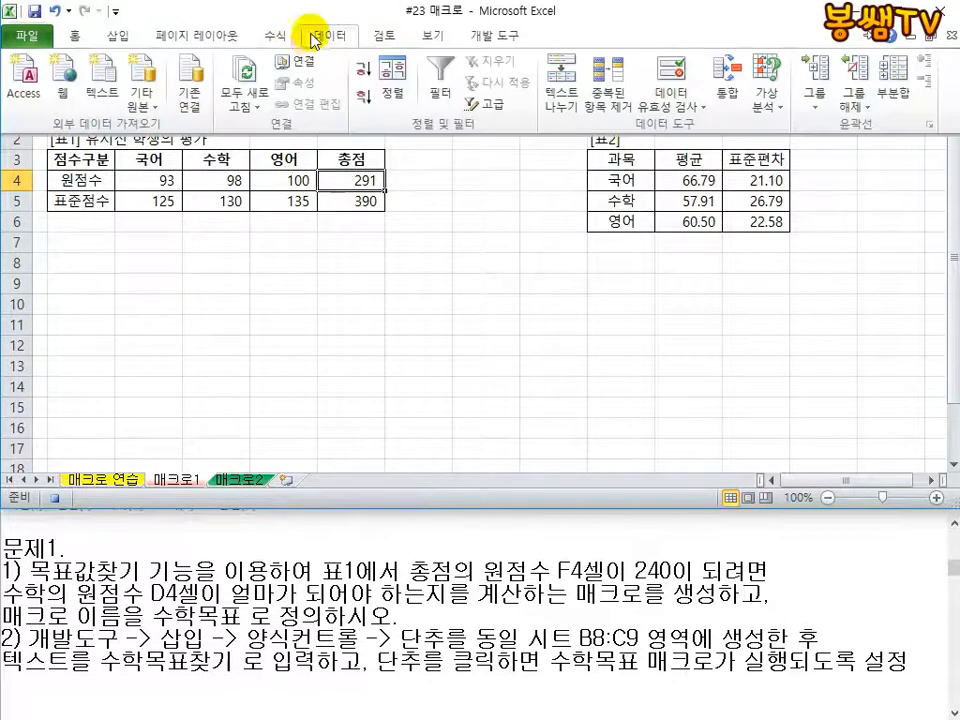
pyautogui.click(764, 84)
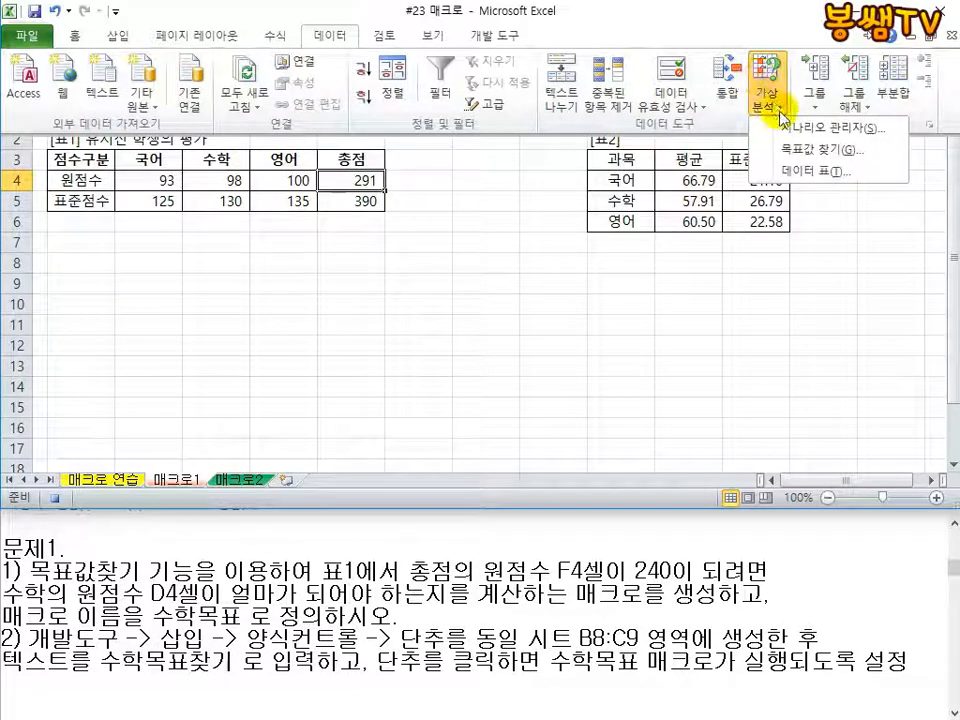
pyautogui.click(772, 149)
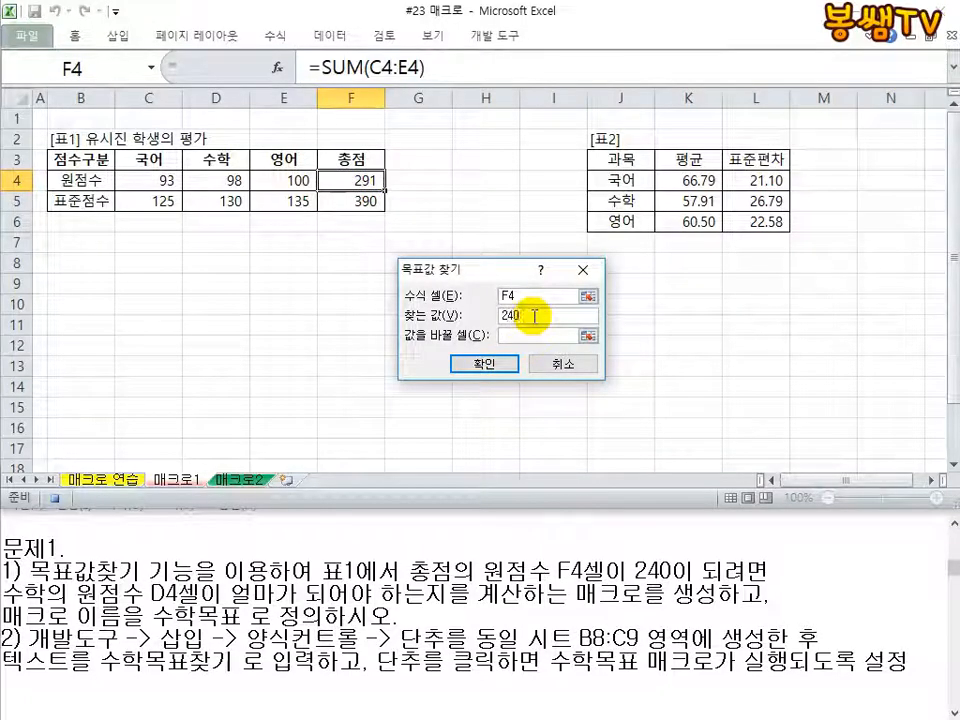
pyautogui.write('240')
pyautogui.click(527, 336)
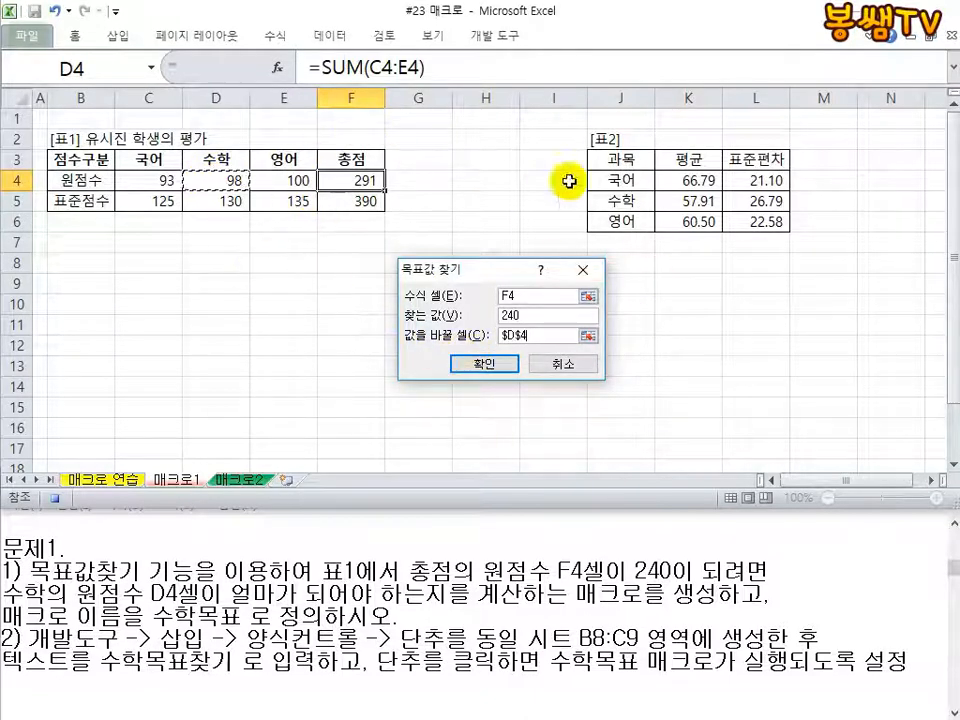
pyautogui.click(505, 366)
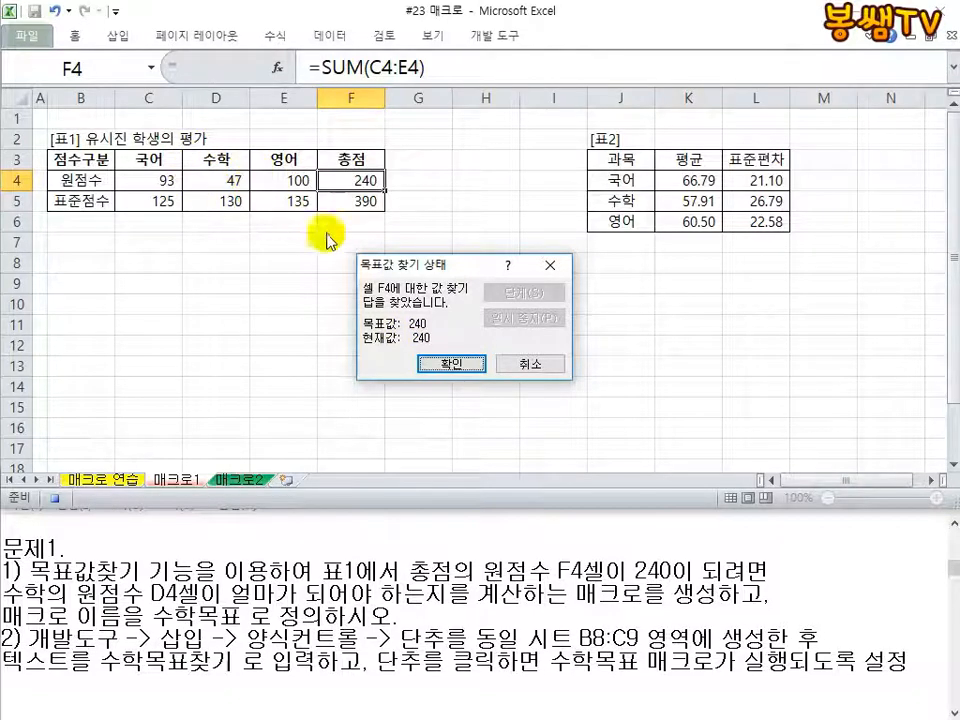
pyautogui.click(469, 365)
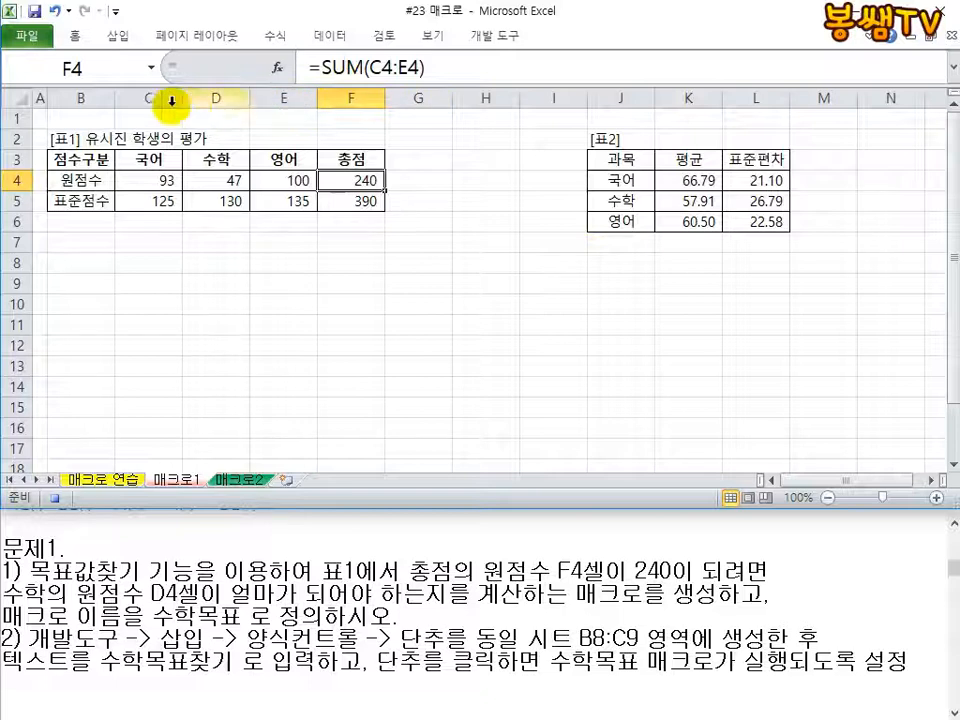
# - Select cell B1 and stop recording the macro
pyautogui.click(96, 115)
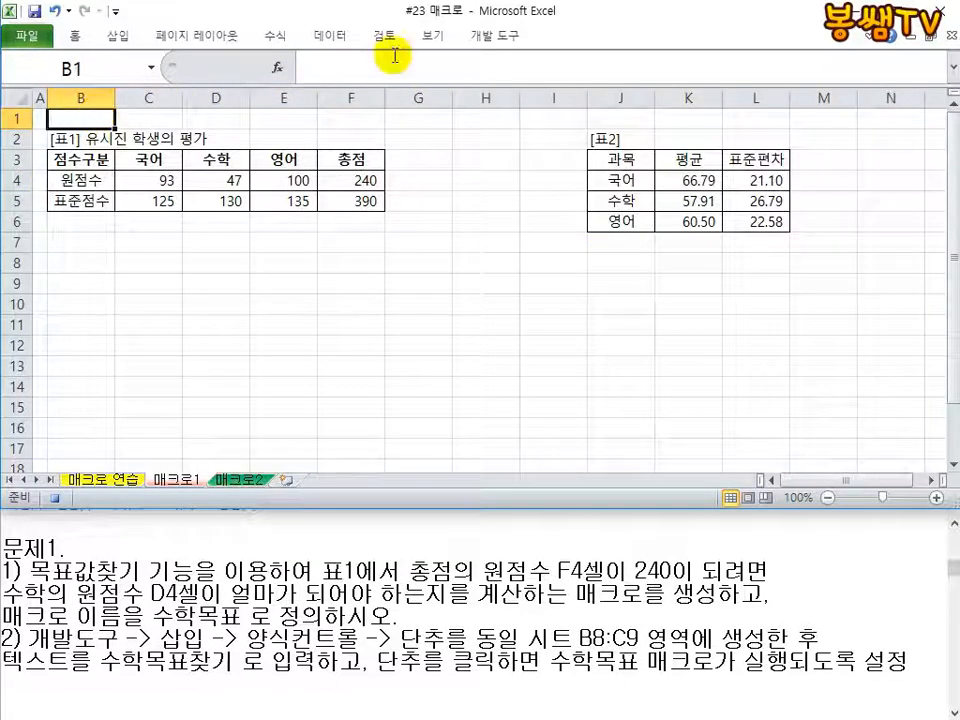
pyautogui.click(481, 38)
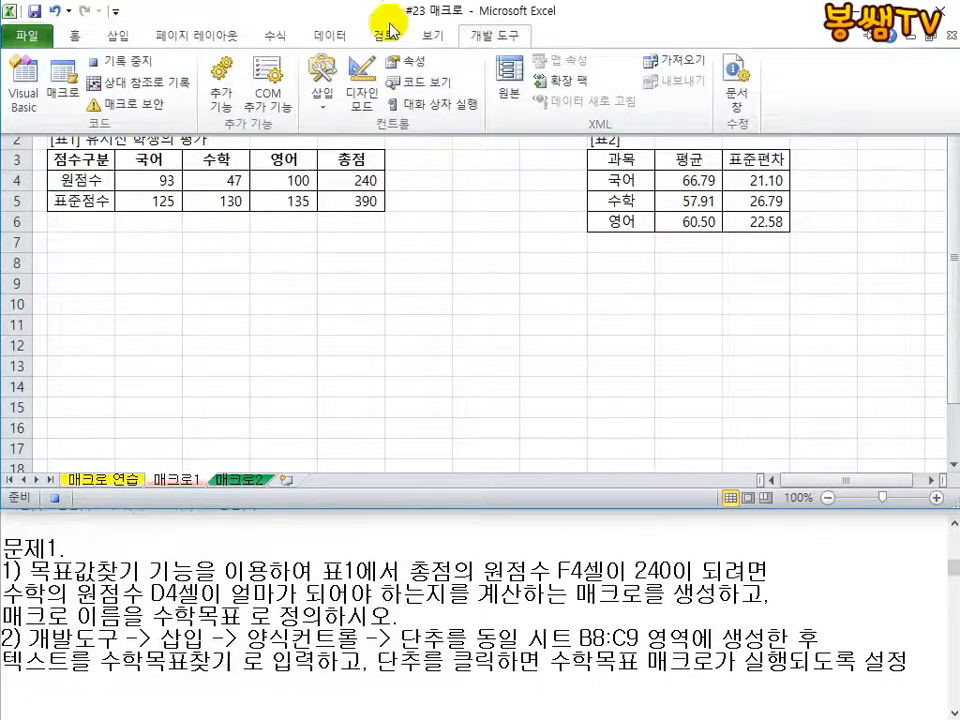
pyautogui.click(128, 60)
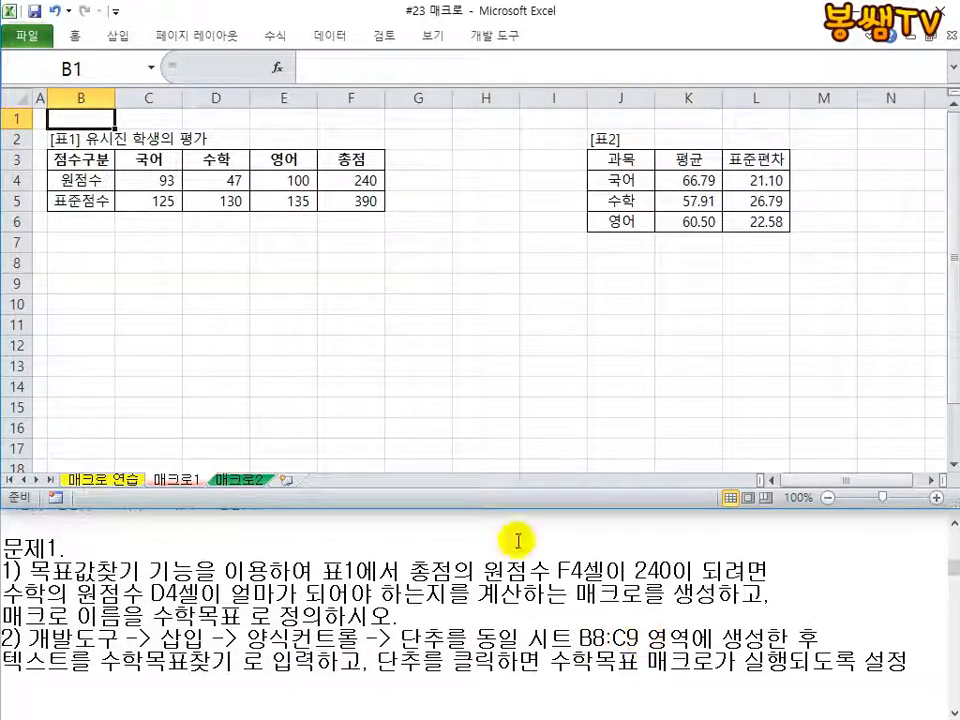
# - Insert a form control button covering B8:C9 and assign the 수학목표 macro to it
pyautogui.click(90, 261)
pyautogui.moveTo(90, 261); pyautogui.dragTo(151, 287)
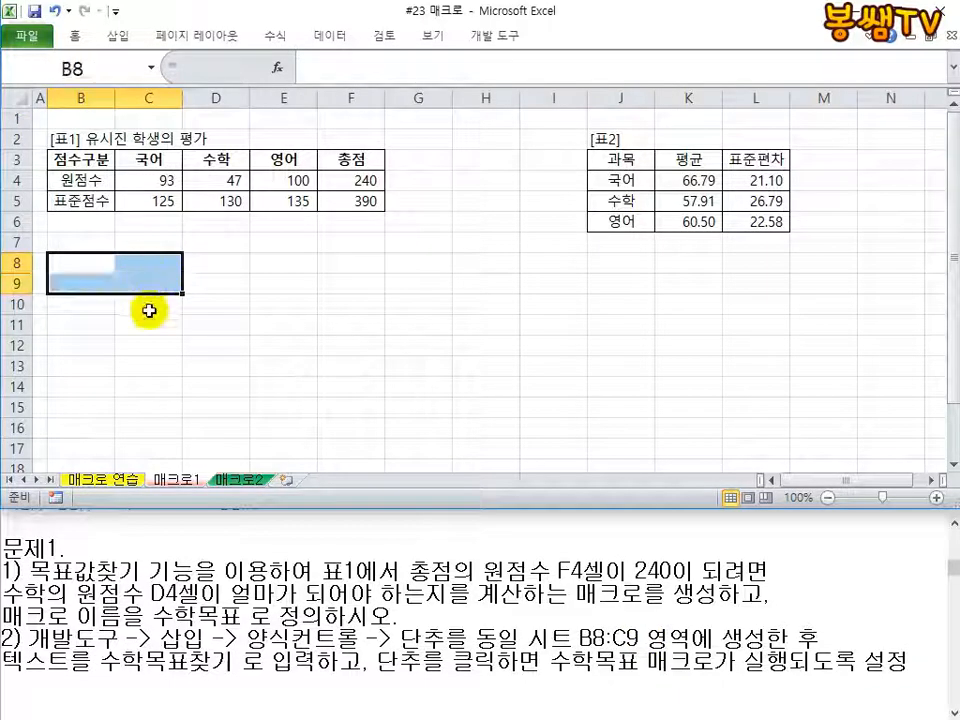
pyautogui.click(480, 38)
pyautogui.click(322, 85)
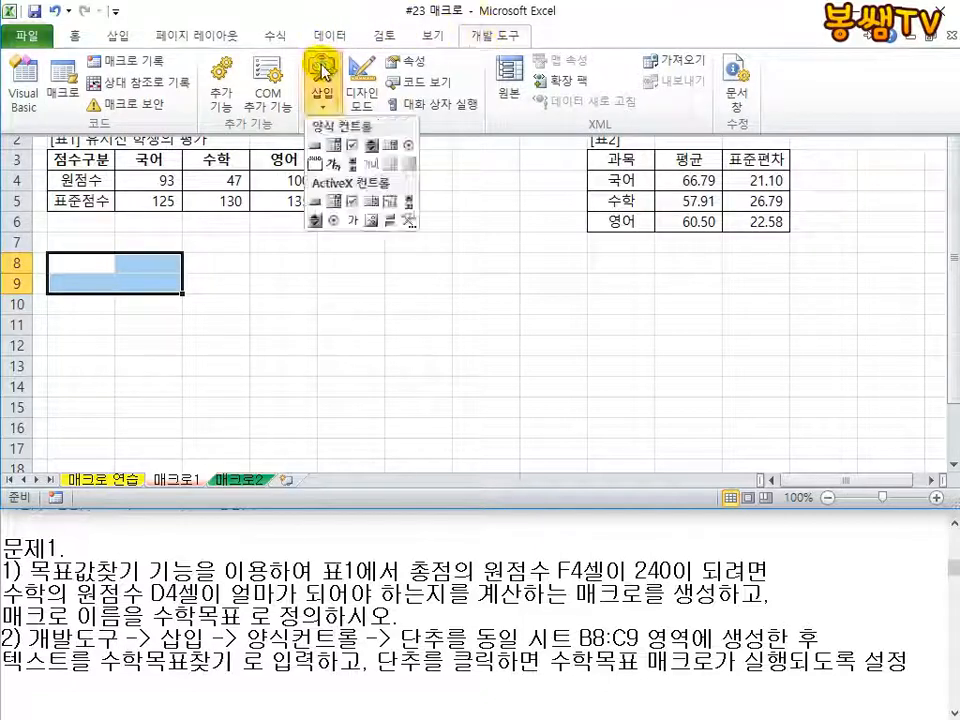
pyautogui.click(316, 150)
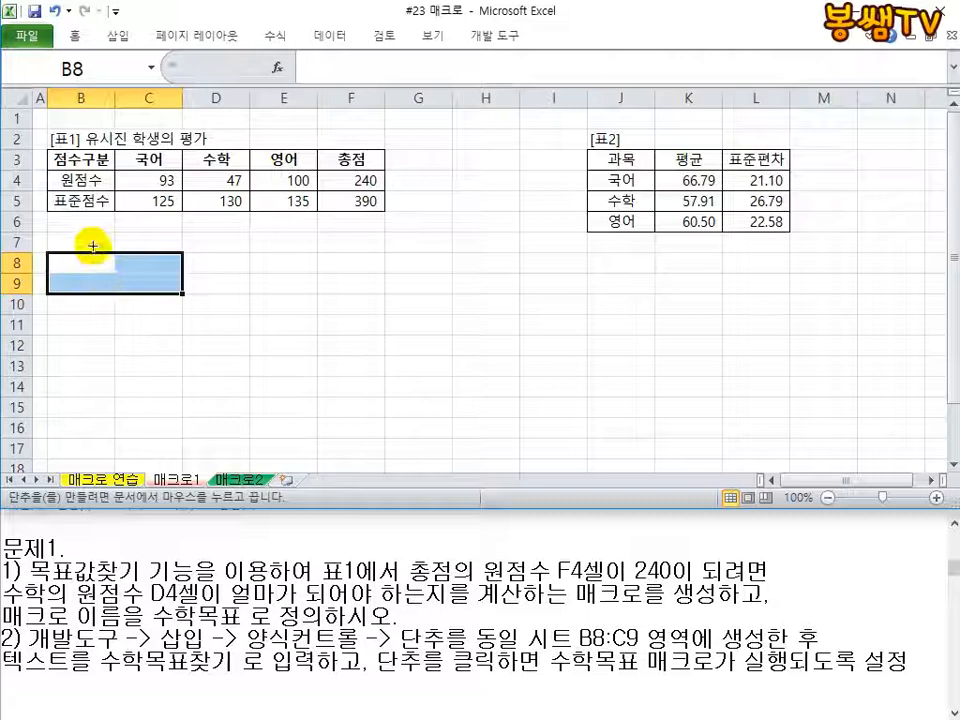
pyautogui.moveTo(53, 253); pyautogui.dragTo(150, 287)
pyautogui.click(281, 238)
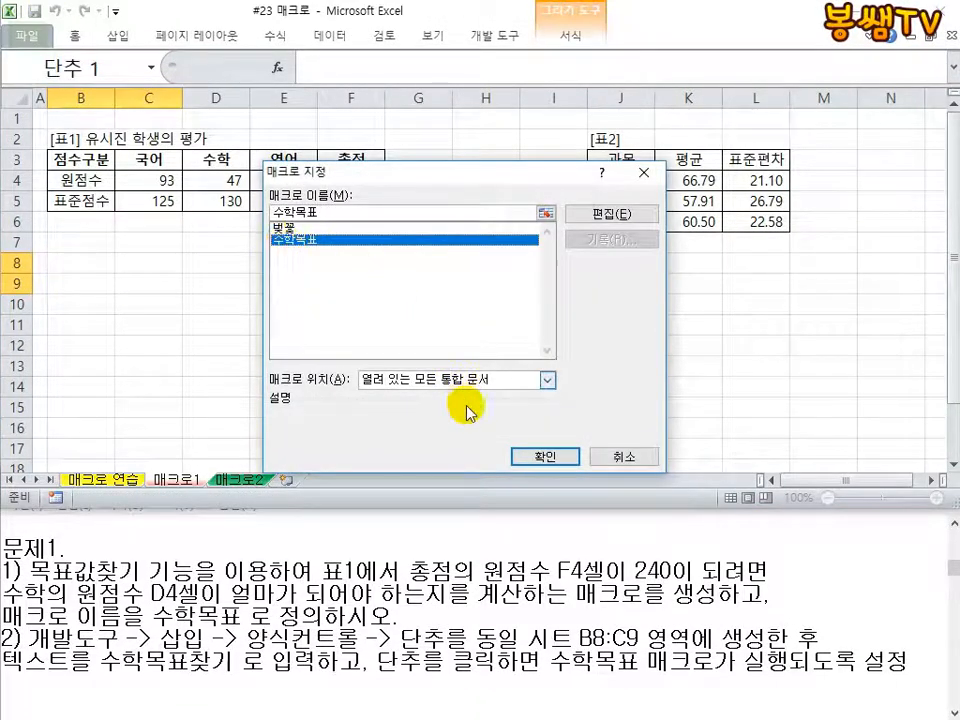
pyautogui.click(528, 456)
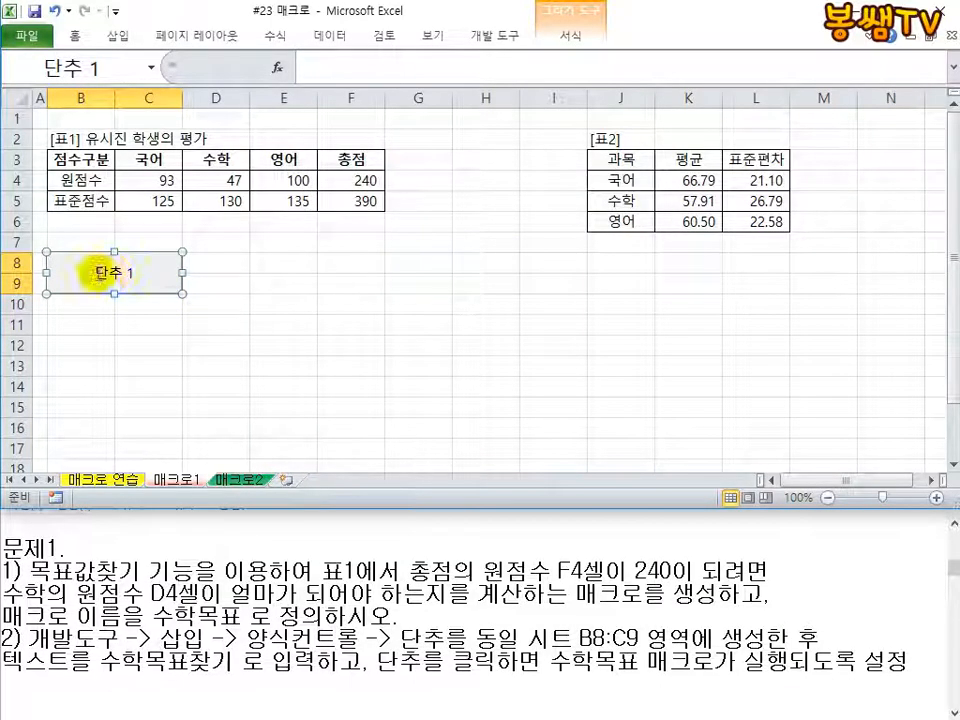
# - Change the new button's label to 수학목표찾기 and run its macro from the button
pyautogui.click(100, 272)
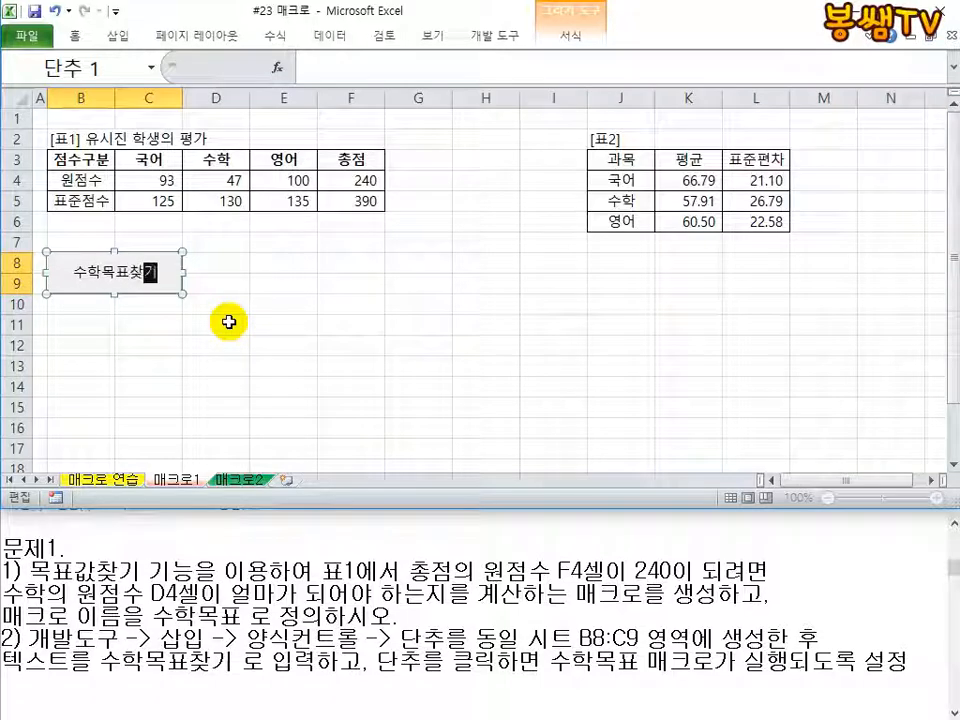
pyautogui.click(212, 284)
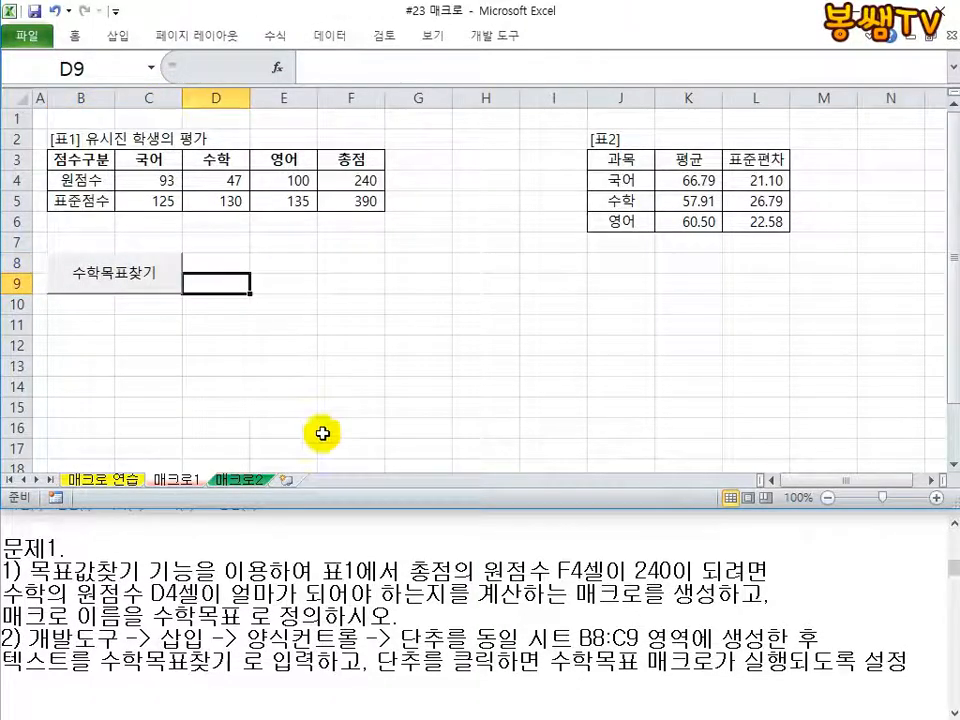
pyautogui.click(290, 304)
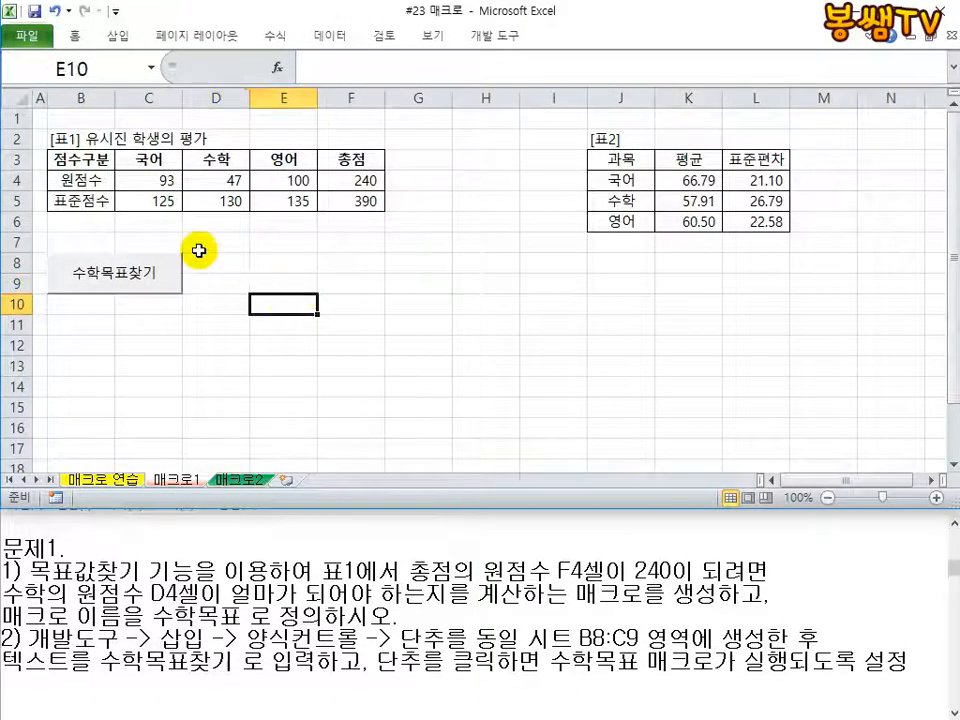
pyautogui.click(172, 271)
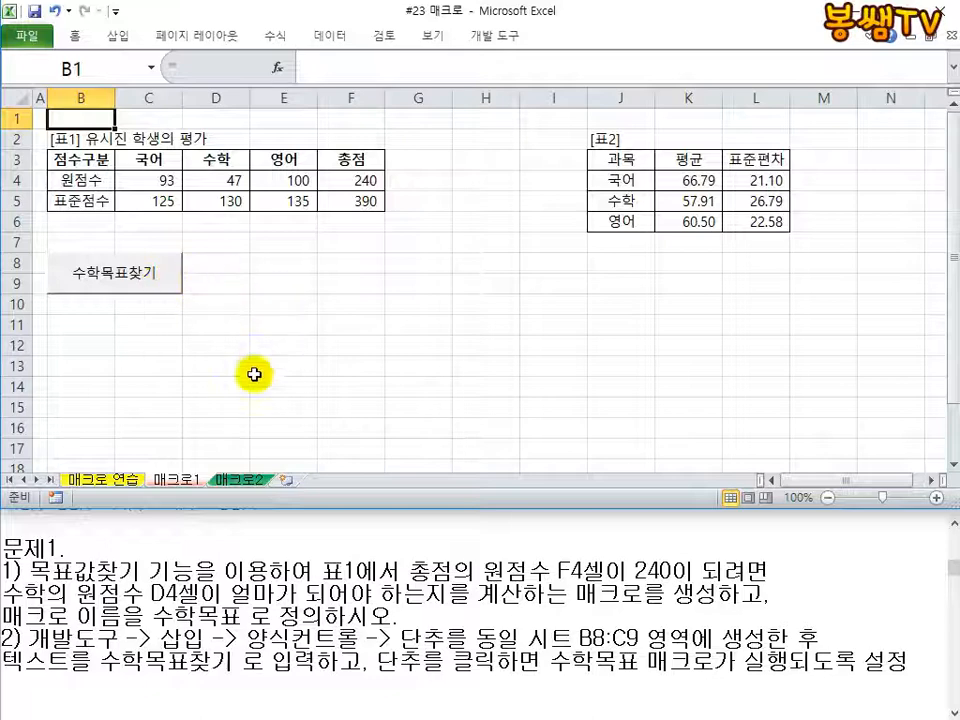
# - Open the 매크로2 sheet with 문제2 shown in the notes and select B6:F39 to check the data range
pyautogui.click(197, 484)
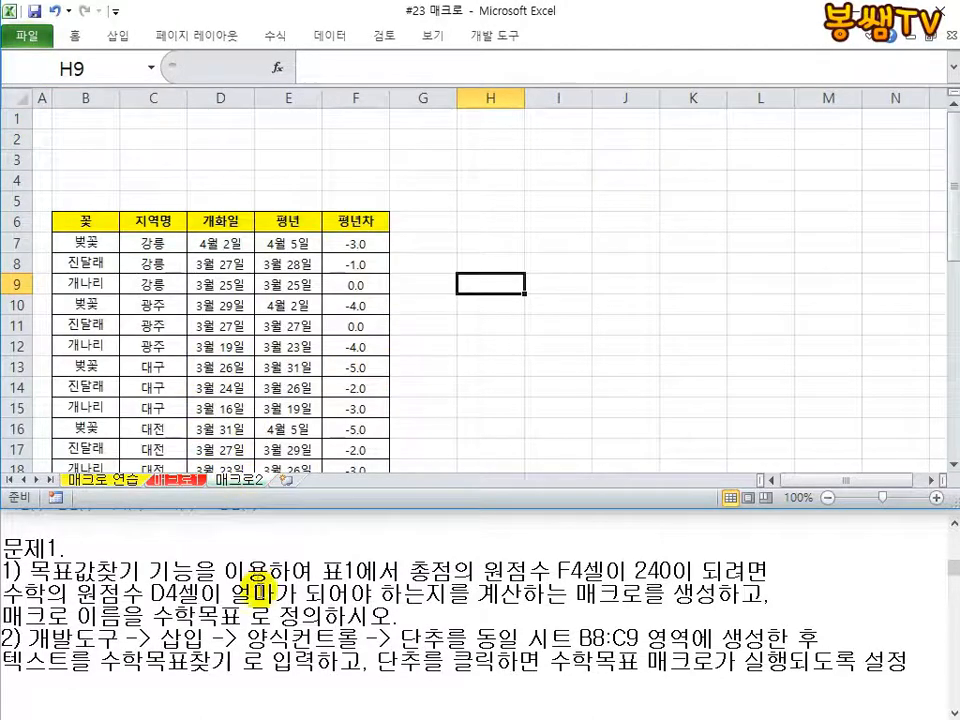
pyautogui.scroll(-3, 325, 600)
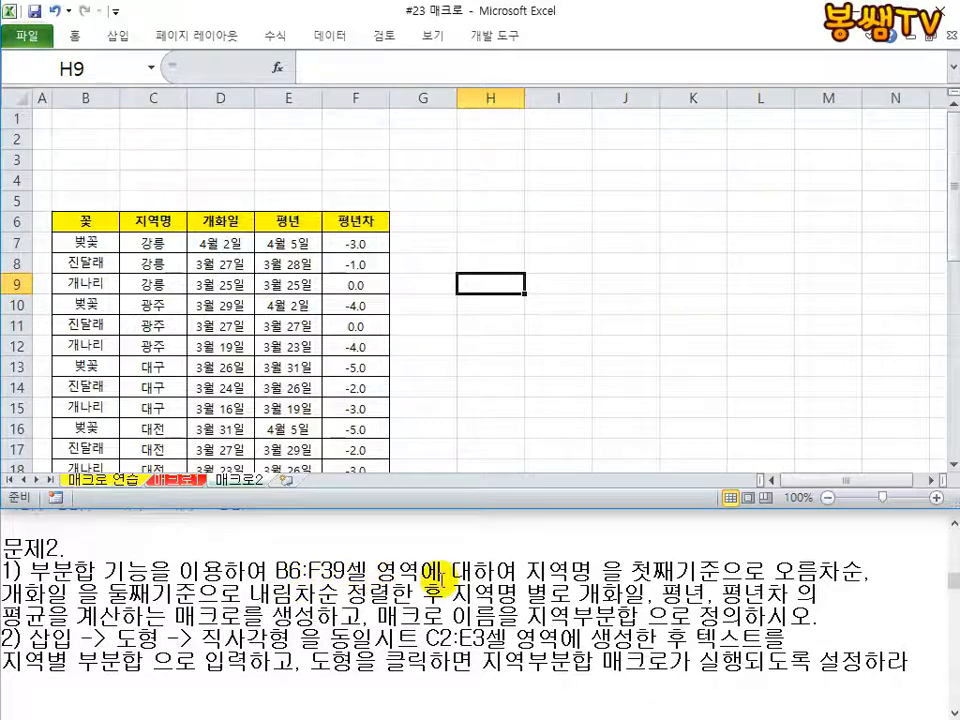
pyautogui.moveTo(77, 220); pyautogui.dragTo(322, 425)
pyautogui.scroll(7, 322, 425)
pyautogui.moveTo(100, 185); pyautogui.dragTo(345, 452)
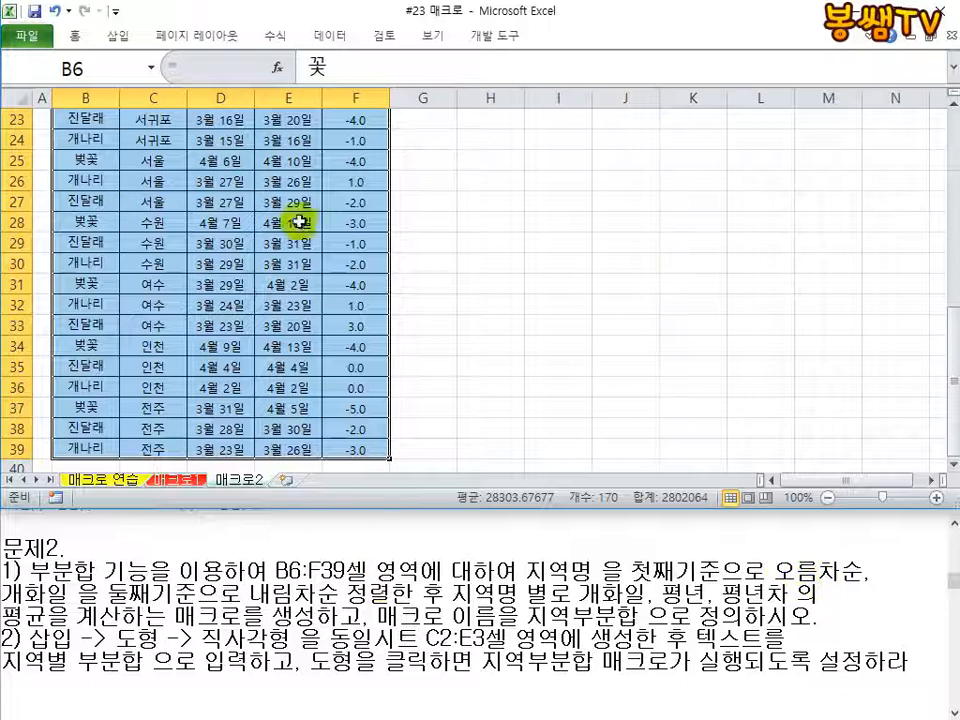
pyautogui.scroll(7, 298, 221)
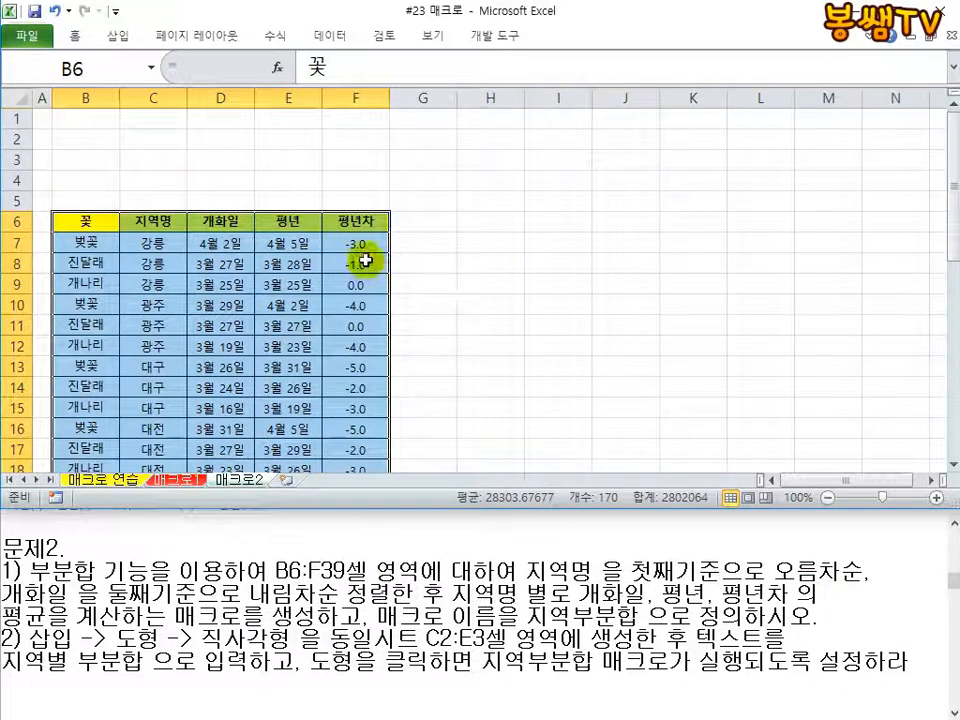
# - Select cell B1 and start recording a macro named 지역부분합 in the current workbook
pyautogui.click(98, 137)
pyautogui.click(80, 117)
pyautogui.click(458, 32)
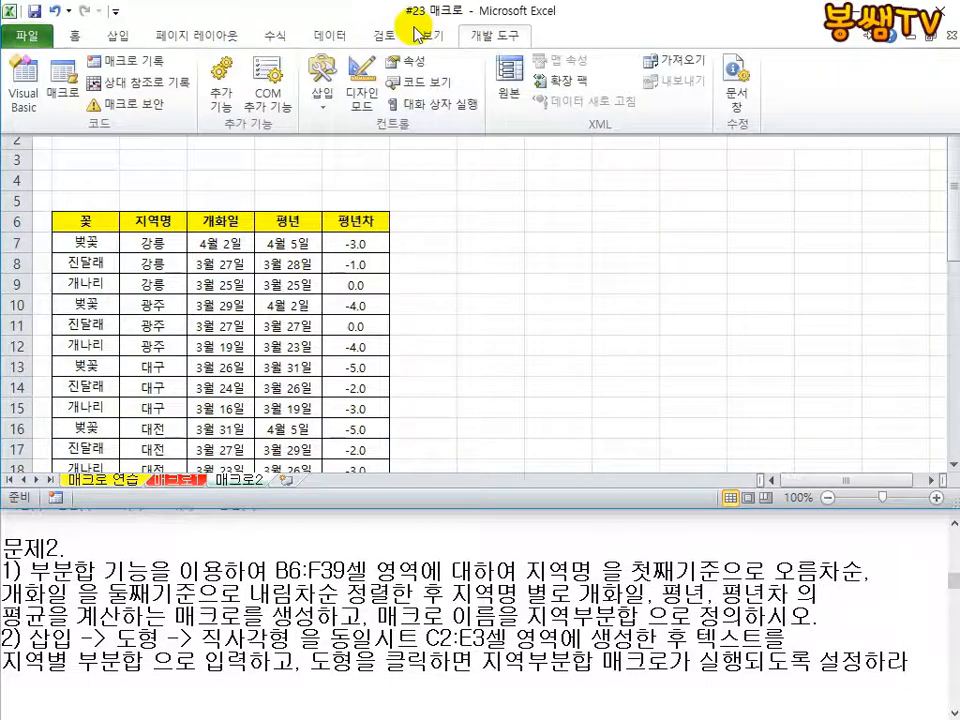
pyautogui.click(108, 60)
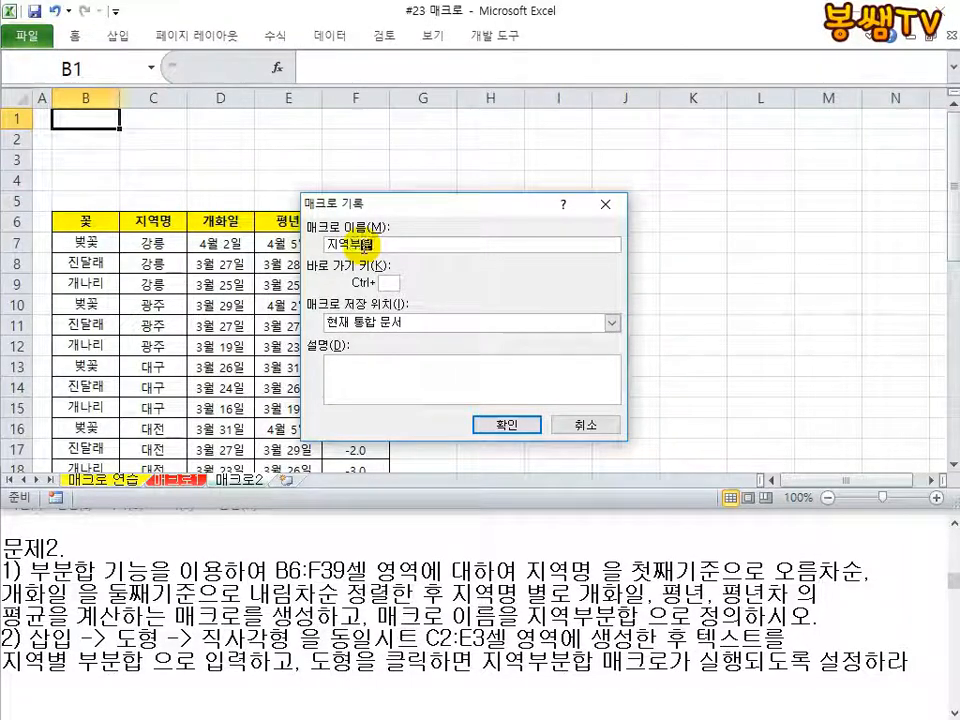
pyautogui.moveTo(376, 204); pyautogui.dragTo(588, 159)
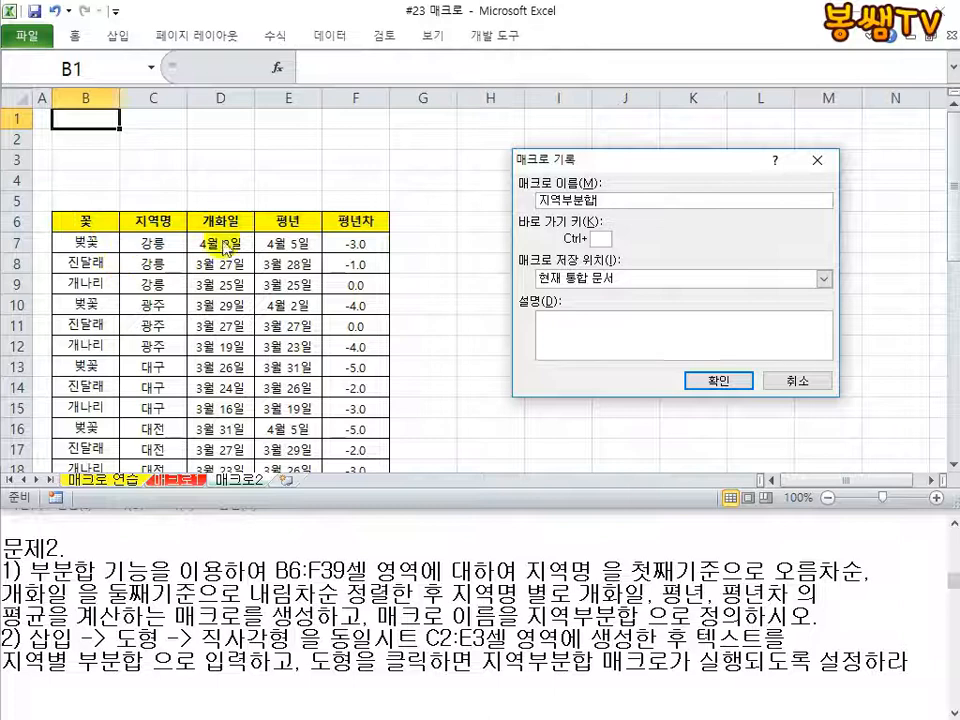
pyautogui.click(718, 381)
# - Start a custom sort from the header cell B6 and choose 지역명 with ascending order as the first sort level
pyautogui.click(93, 222)
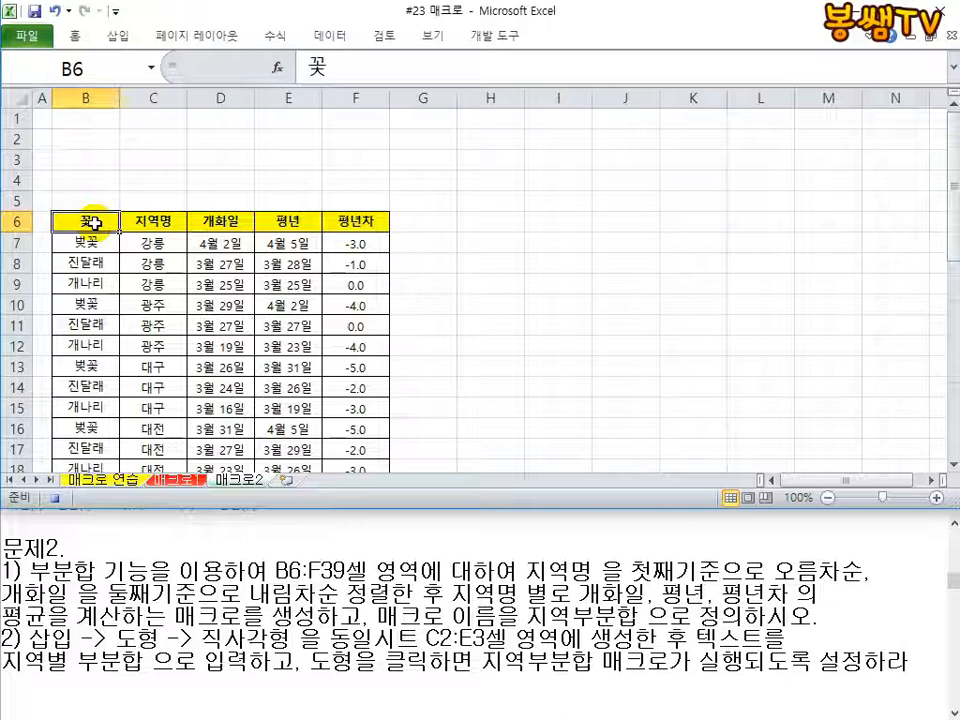
pyautogui.click(329, 37)
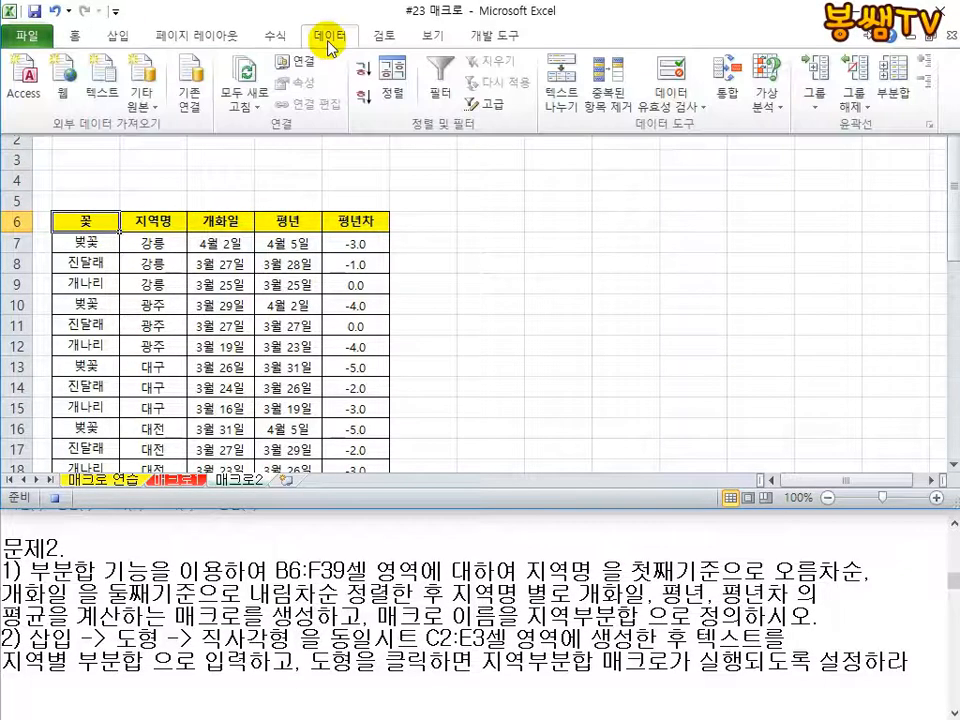
pyautogui.click(398, 92)
pyautogui.click(555, 247)
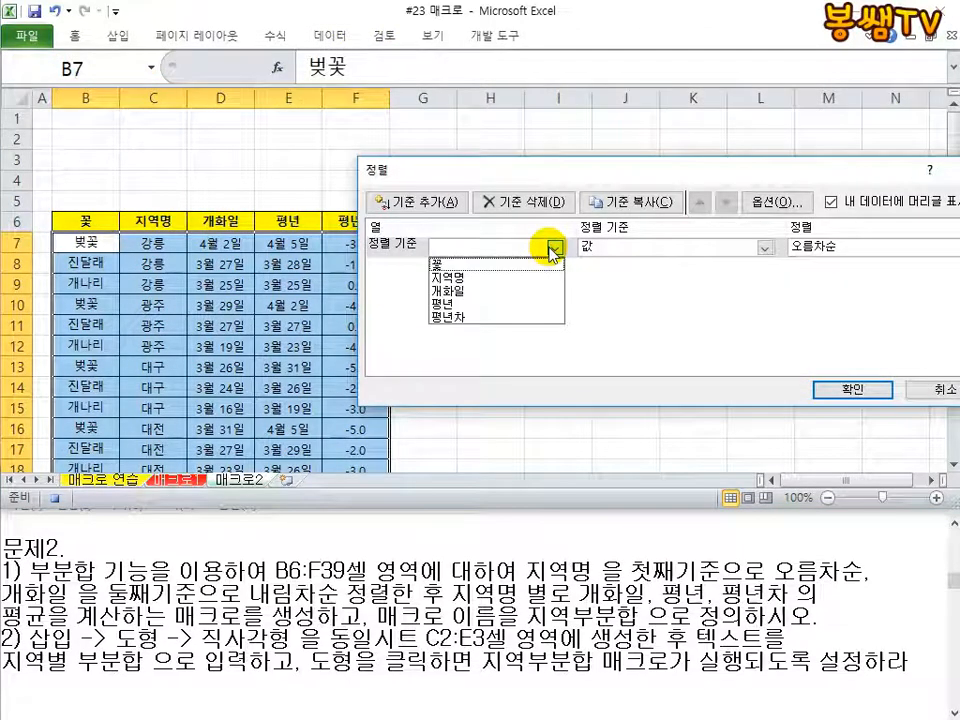
pyautogui.click(508, 277)
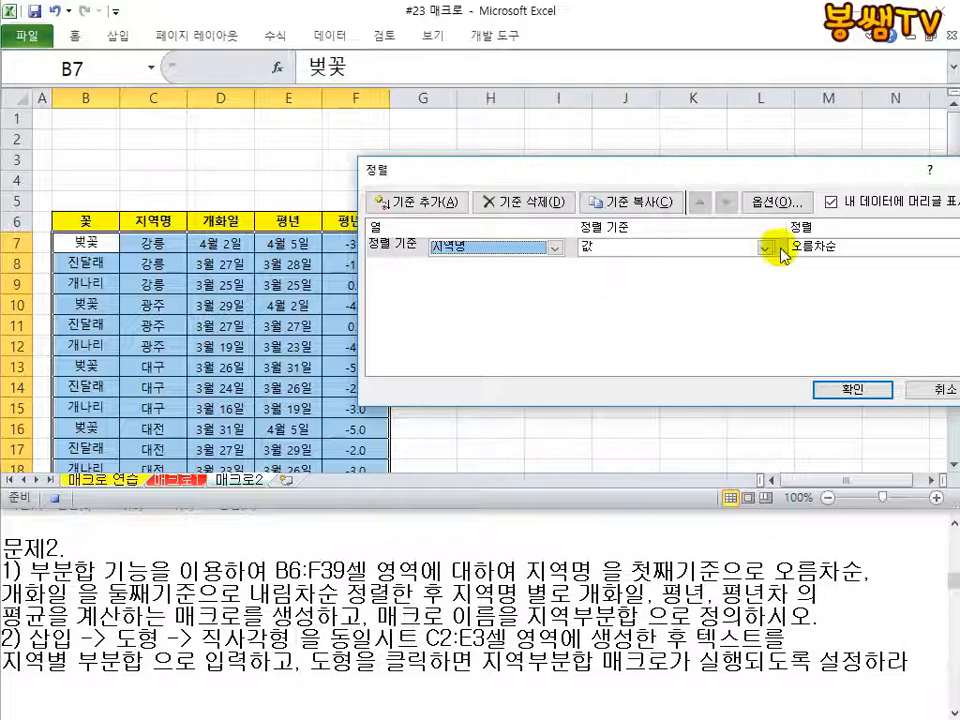
pyautogui.moveTo(754, 171); pyautogui.dragTo(711, 146)
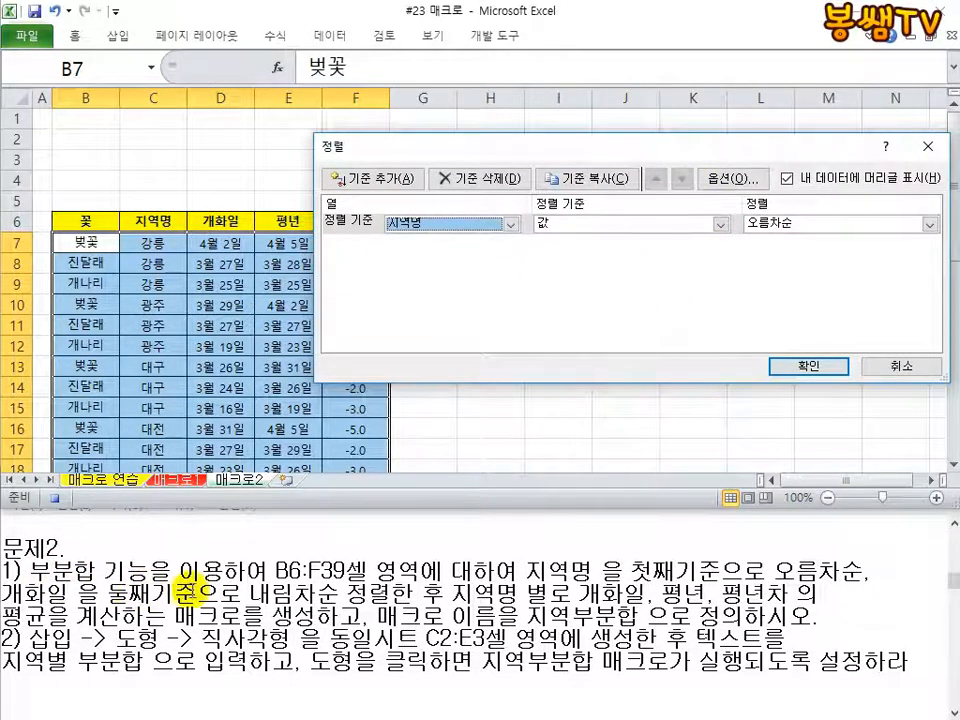
# - Add a second sort level on 개화일 in descending order and apply the sort
pyautogui.click(362, 180)
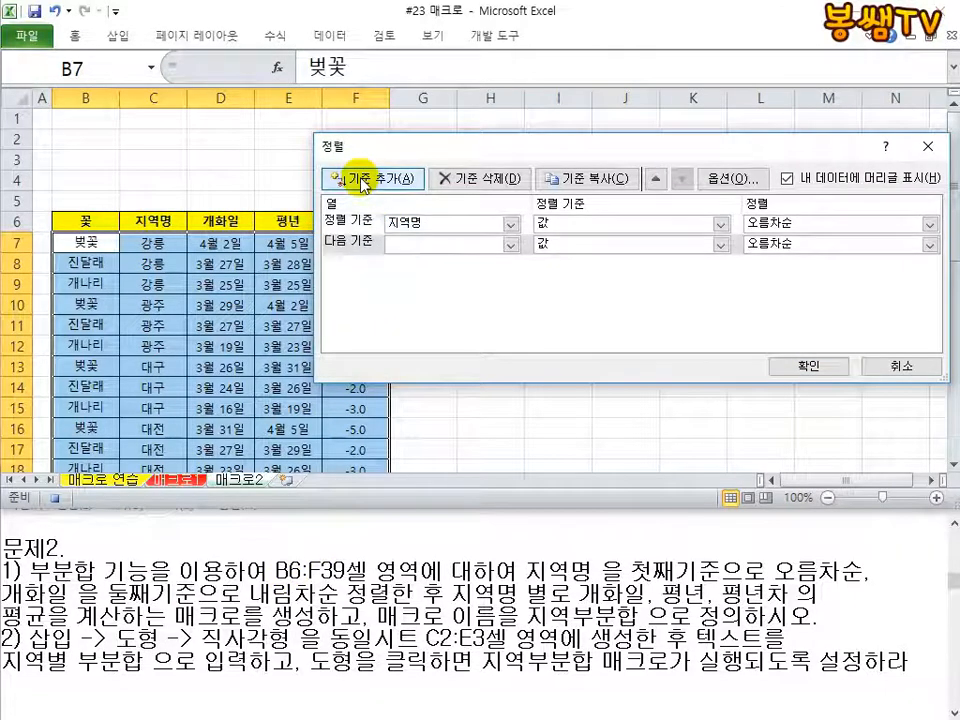
pyautogui.click(510, 243)
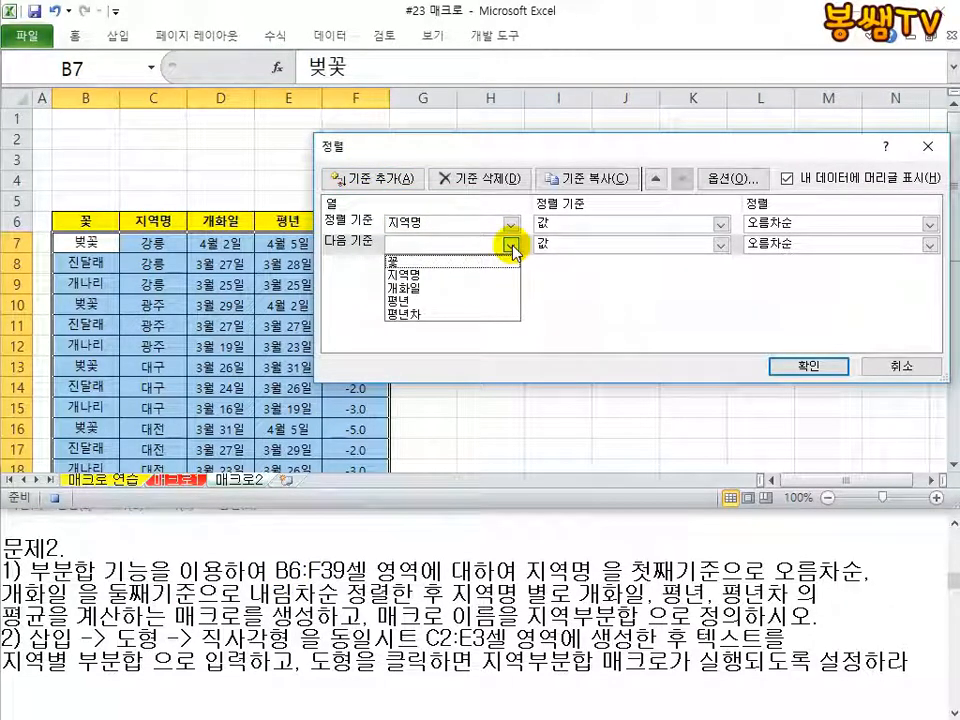
pyautogui.click(441, 287)
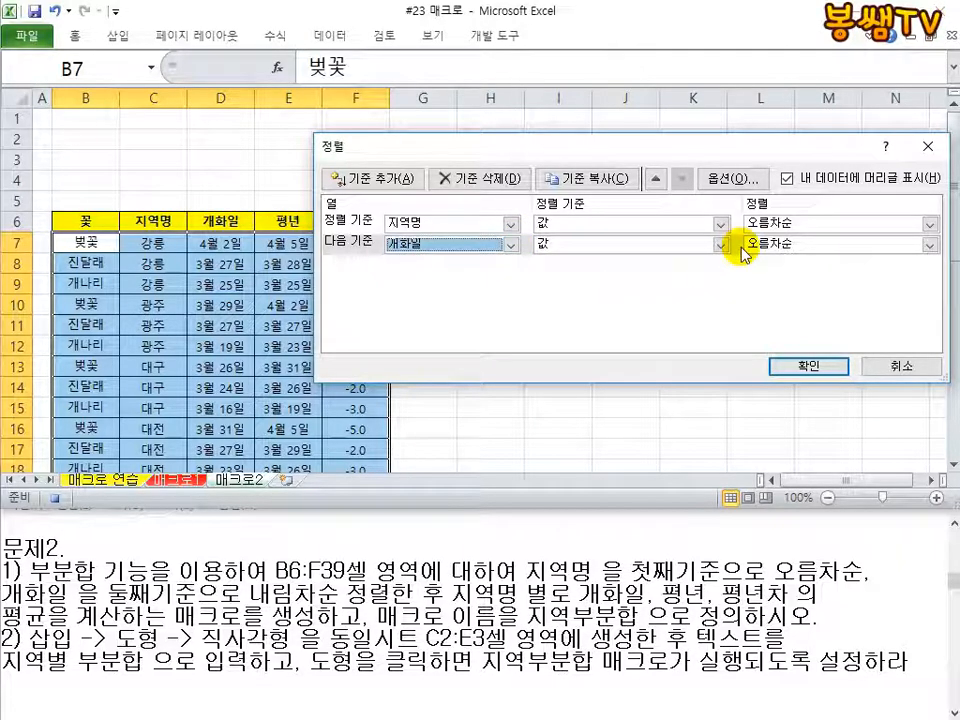
pyautogui.click(773, 248)
pyautogui.click(775, 260)
pyautogui.click(775, 258)
pyautogui.click(762, 277)
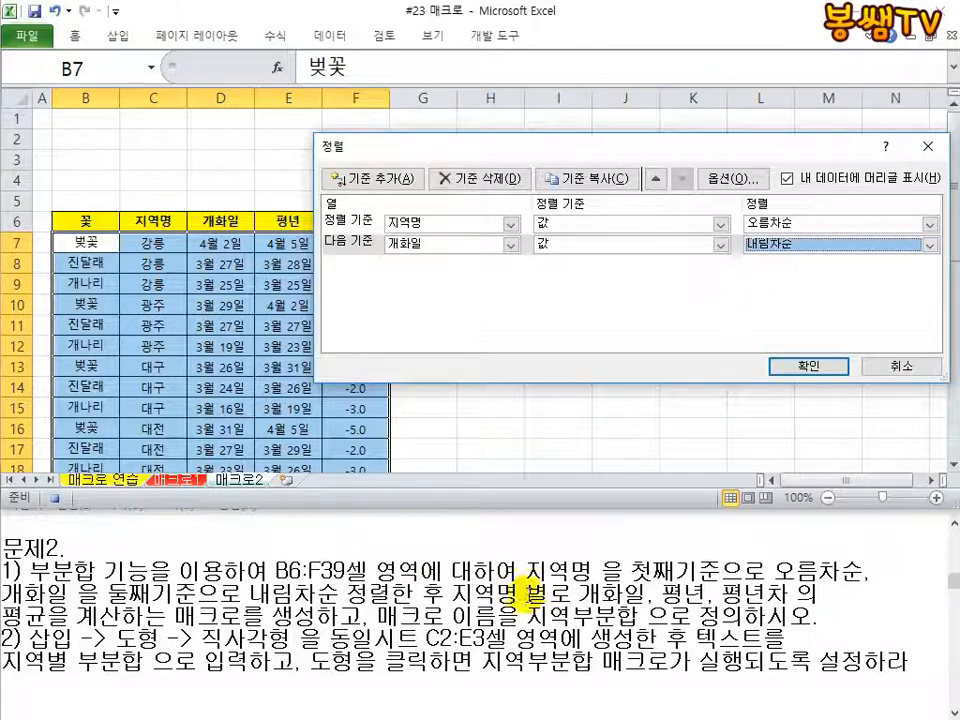
pyautogui.click(797, 366)
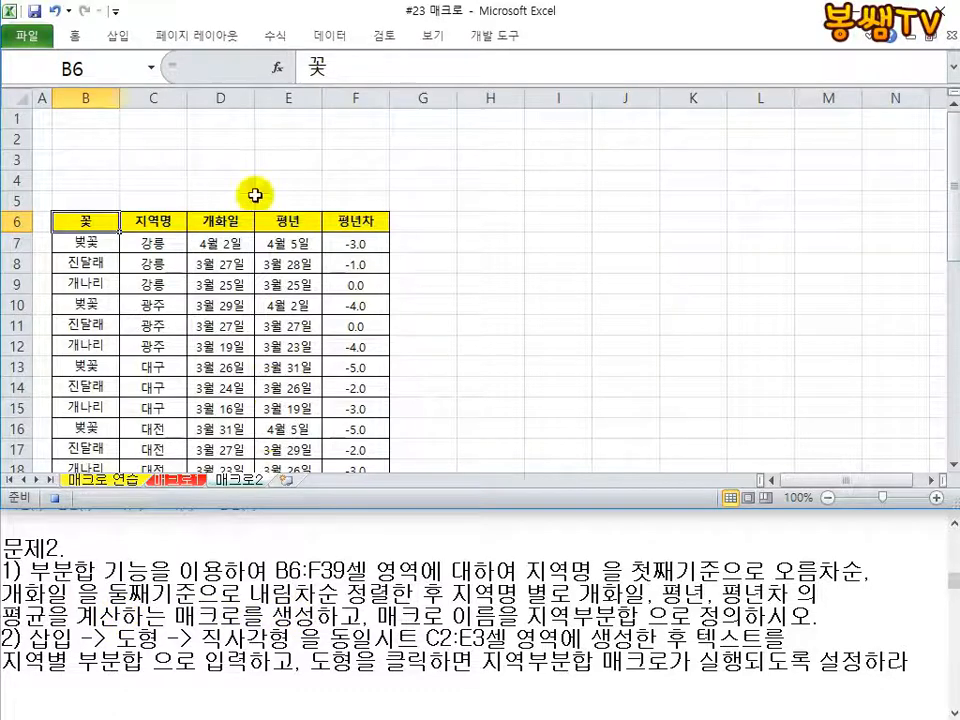
# - Create subtotals grouped by 지역명 using the average (평균) of 개화일, 평년 and 평년차
pyautogui.click(322, 37)
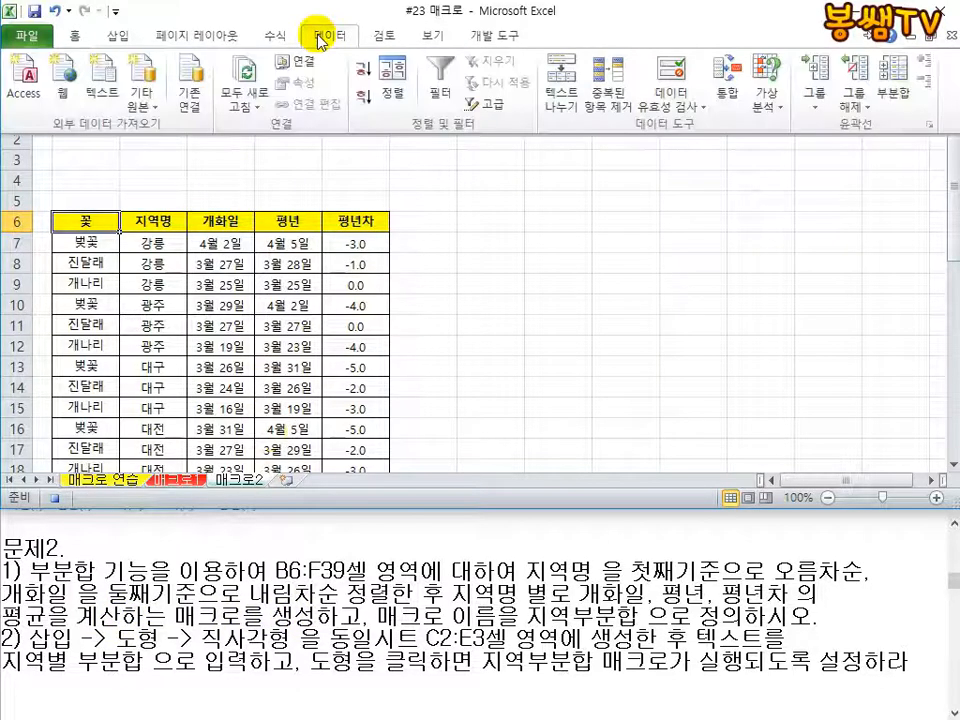
pyautogui.click(895, 80)
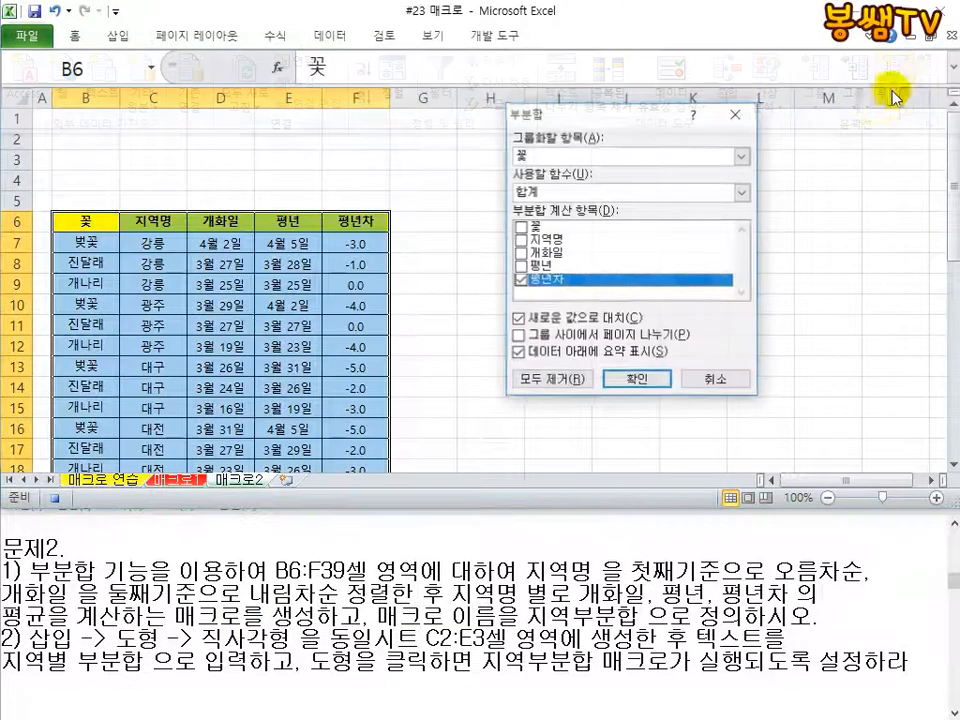
pyautogui.click(558, 160)
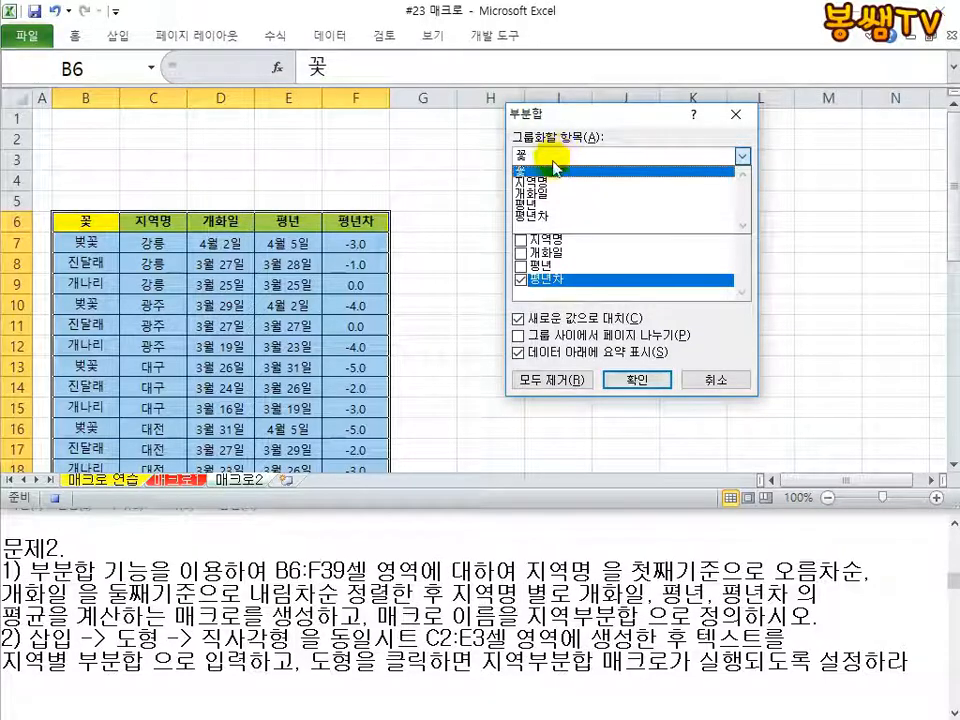
pyautogui.click(553, 182)
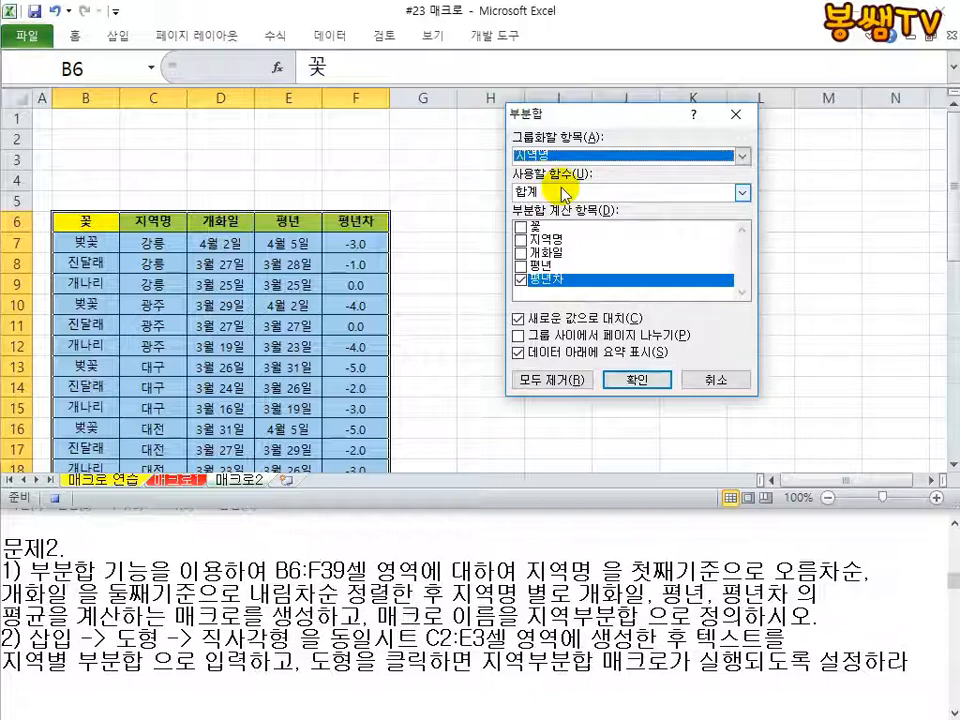
pyautogui.click(565, 193)
pyautogui.click(546, 232)
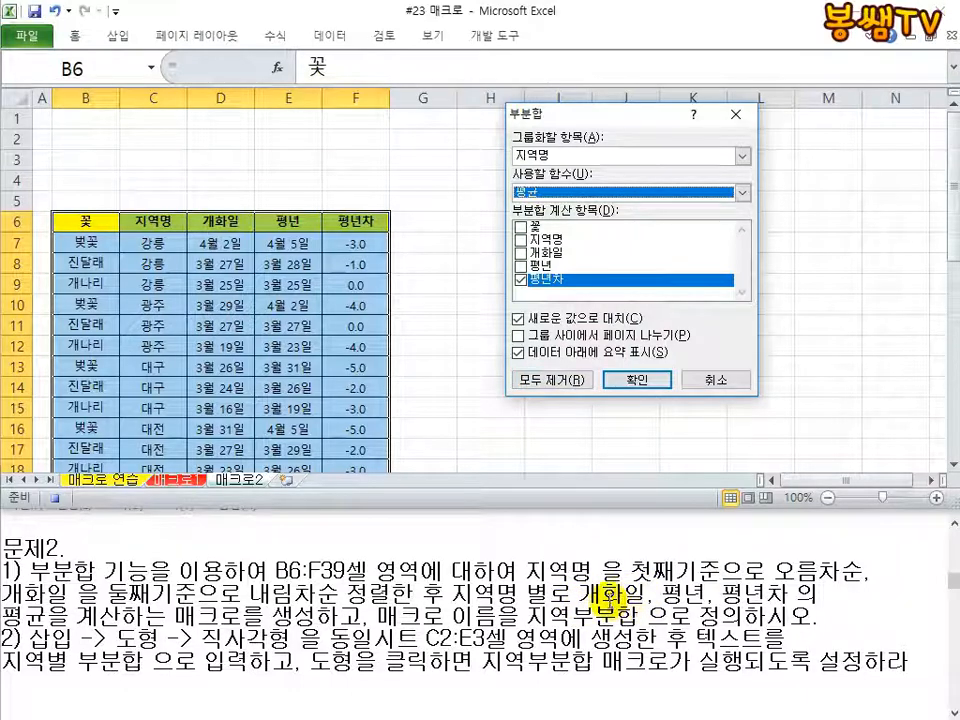
pyautogui.click(520, 253)
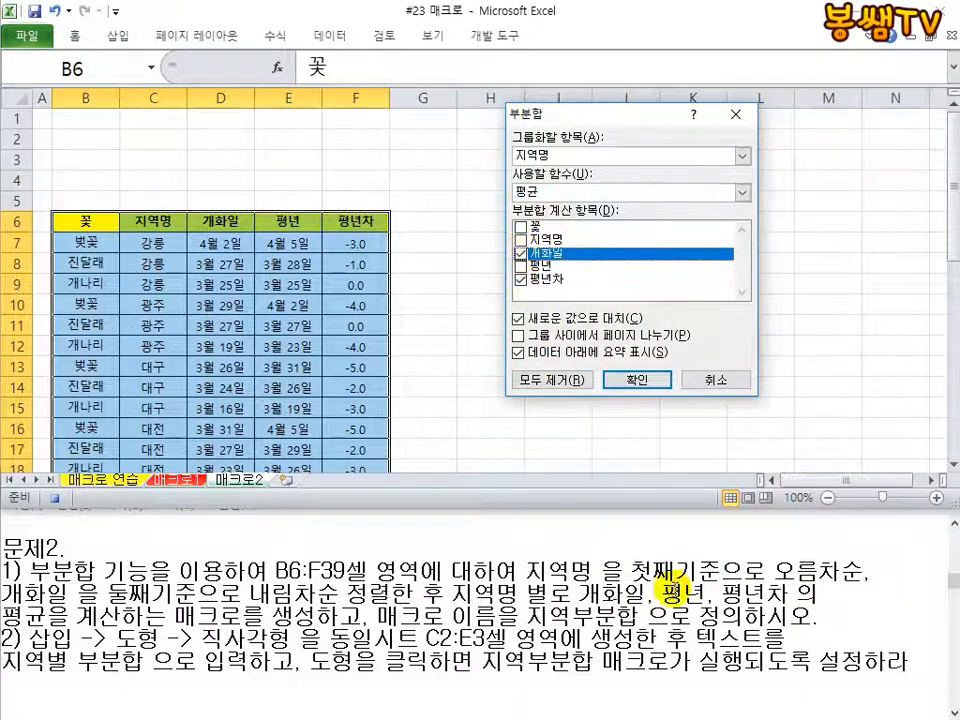
pyautogui.click(520, 266)
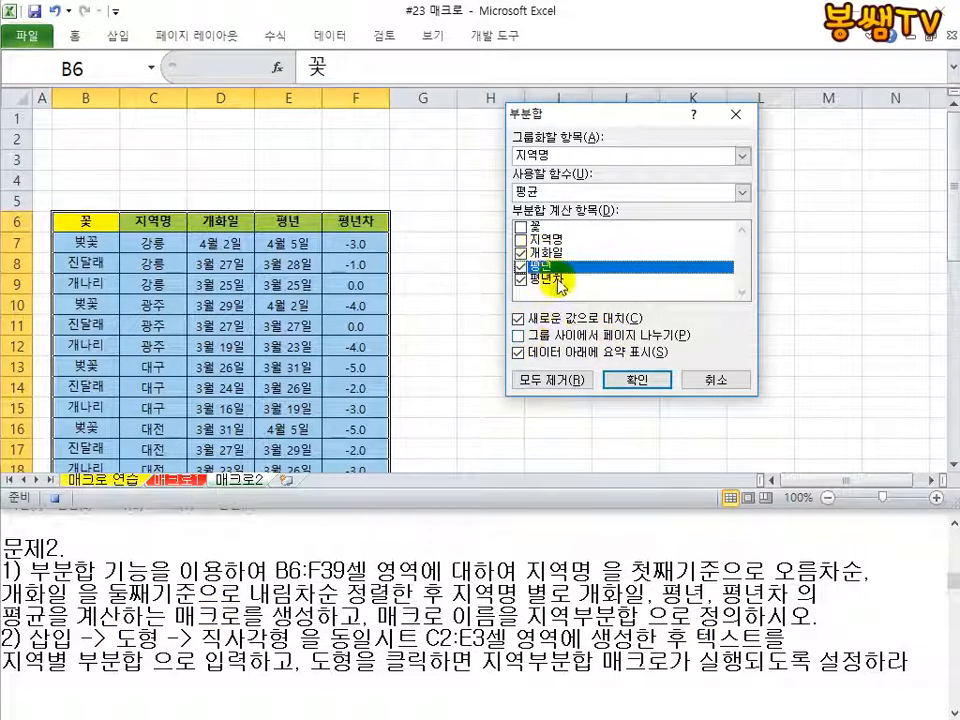
pyautogui.click(637, 379)
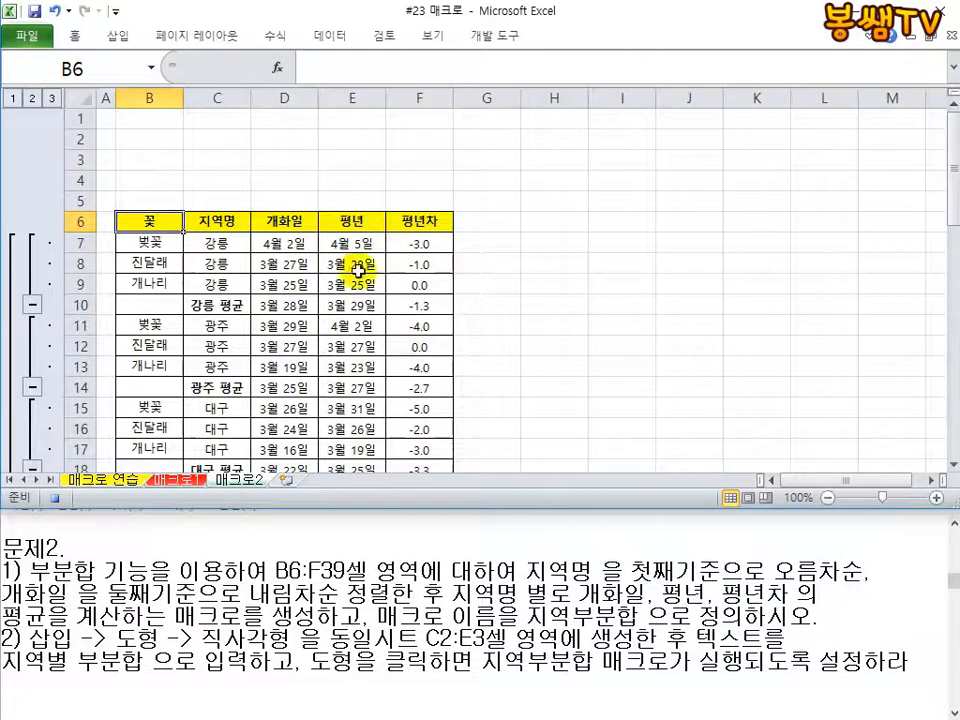
# - Check the subtotalled rows down to the overall average and stop recording the macro
pyautogui.scroll(-3, 400, 280)
pyautogui.scroll(-10, 362, 290)
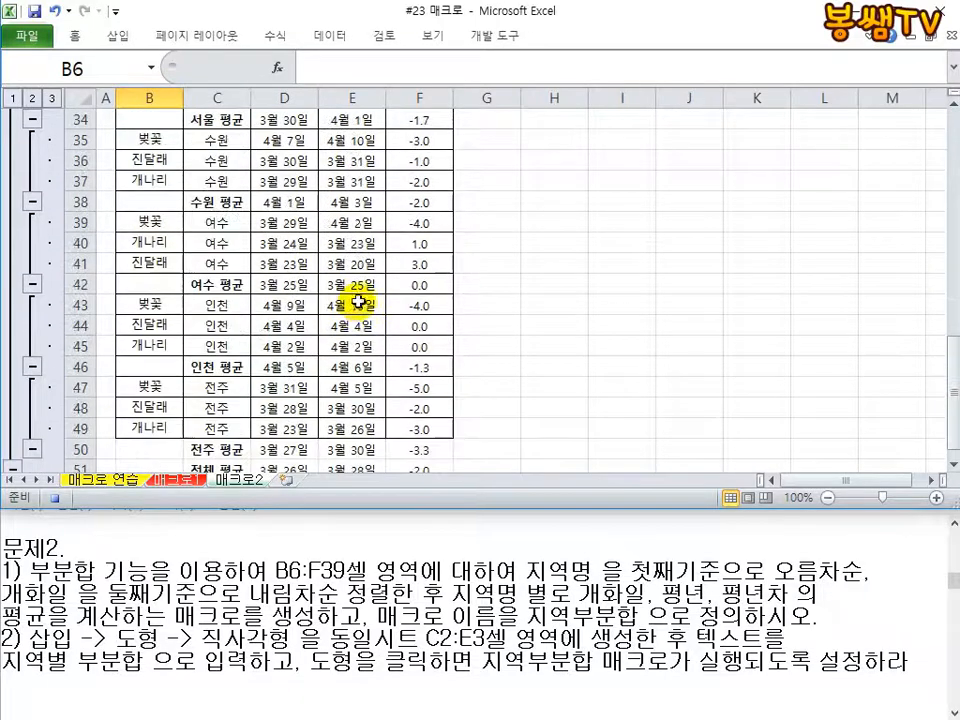
pyautogui.scroll(13, 348, 305)
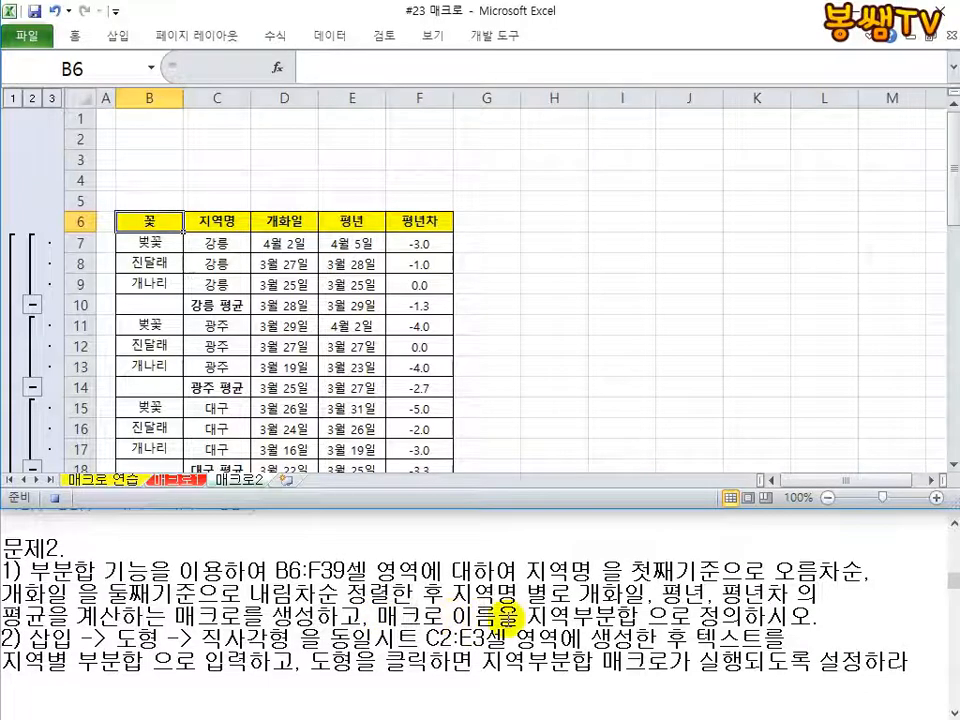
pyautogui.click(494, 36)
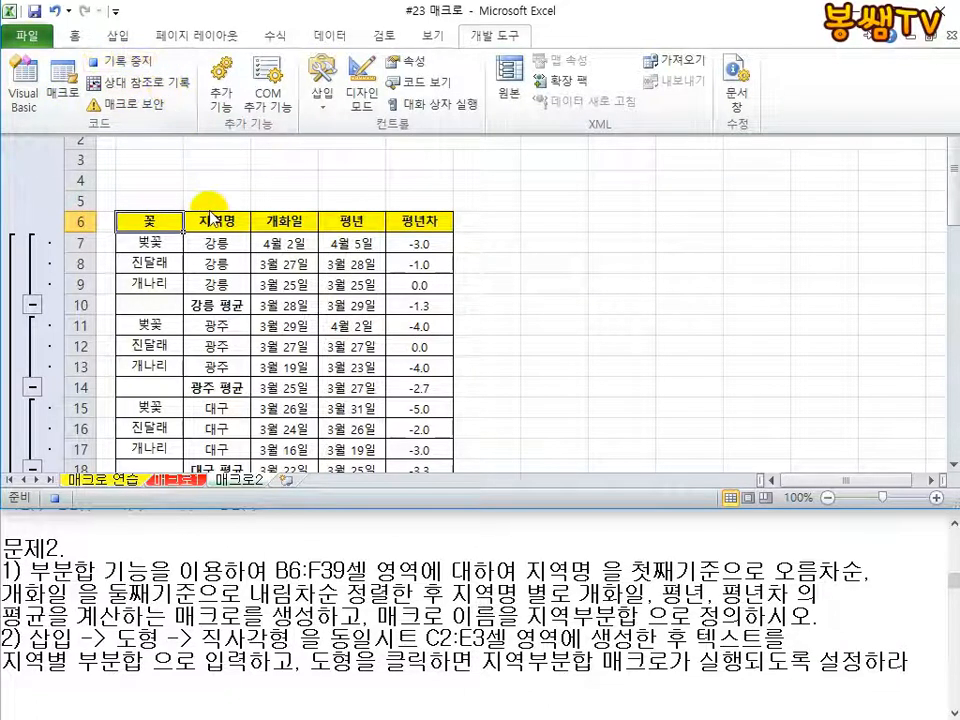
pyautogui.click(166, 82)
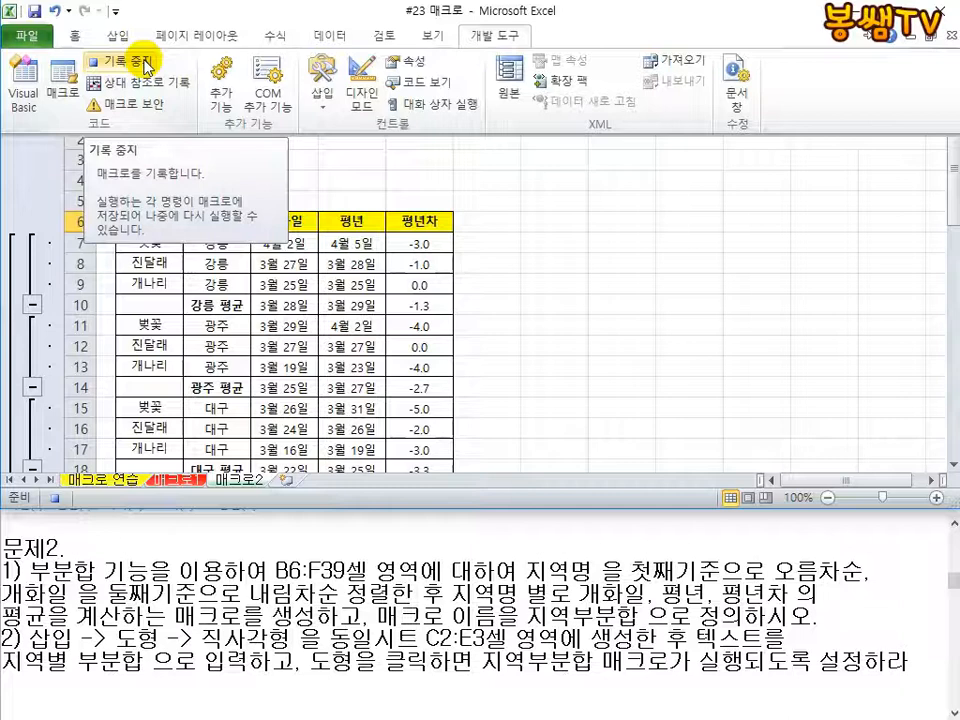
pyautogui.click(147, 67)
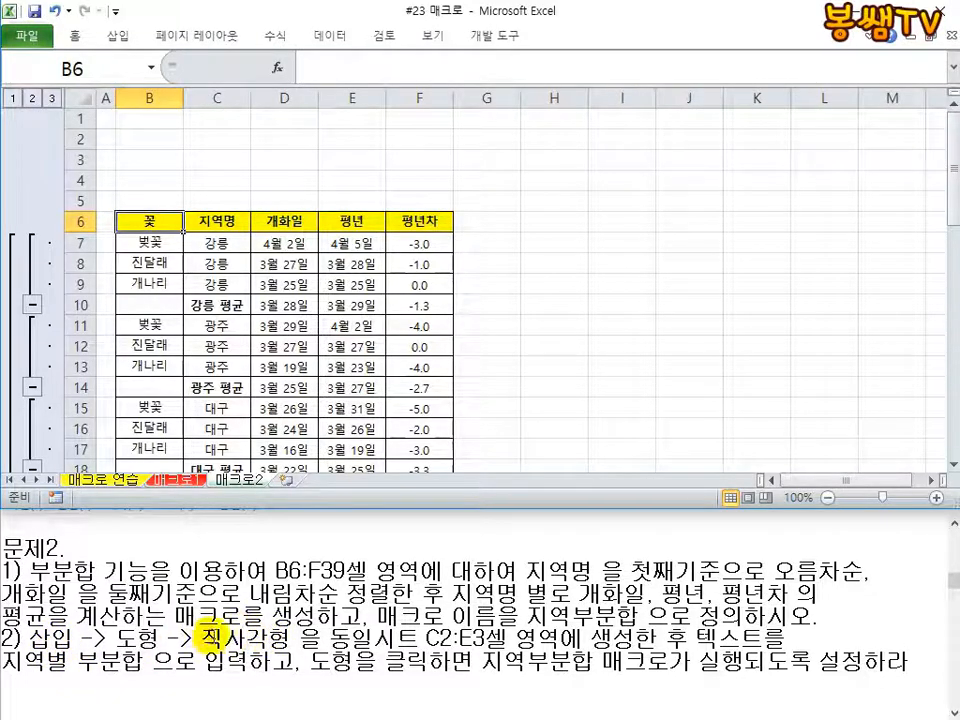
# - Draw a rectangle shape covering C2:E3 and enter 지역별 부분합 as its text
pyautogui.click(171, 138)
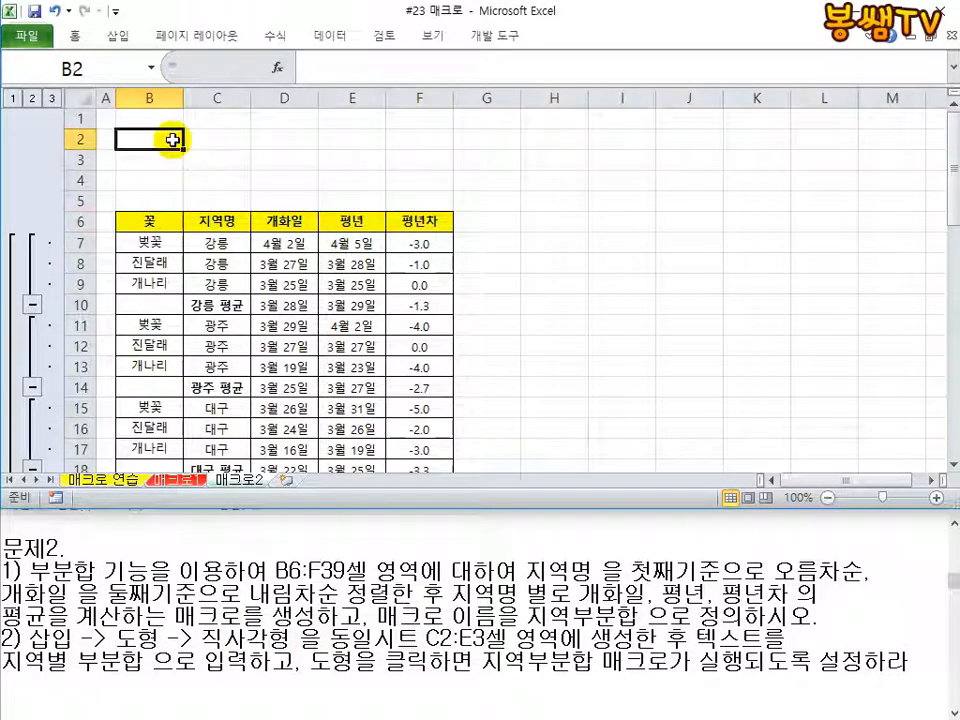
pyautogui.click(207, 140)
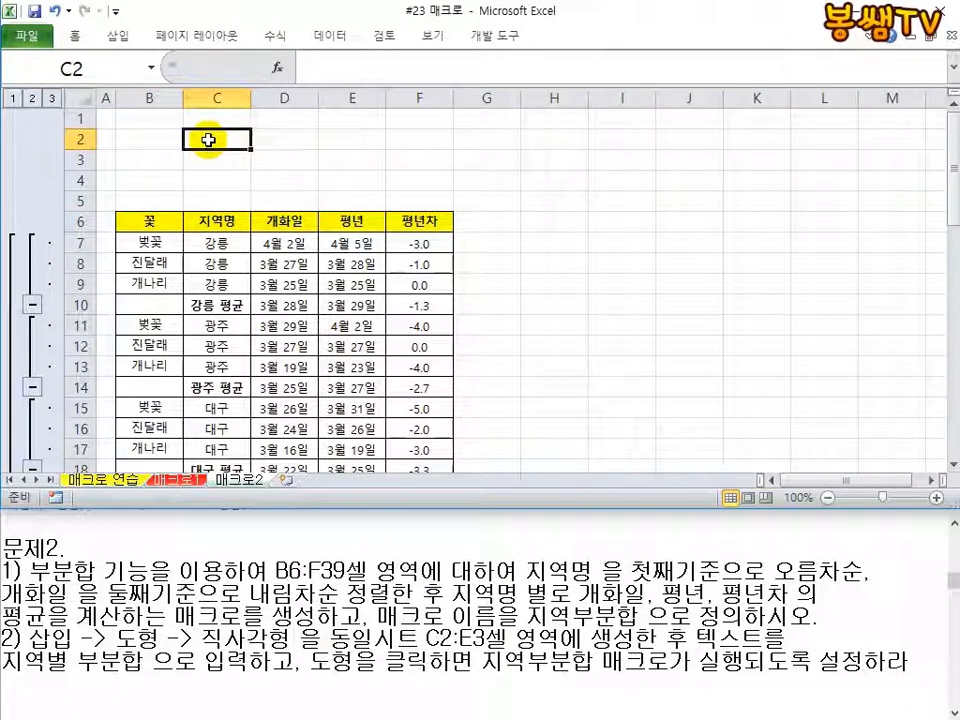
pyautogui.moveTo(227, 140); pyautogui.dragTo(332, 159)
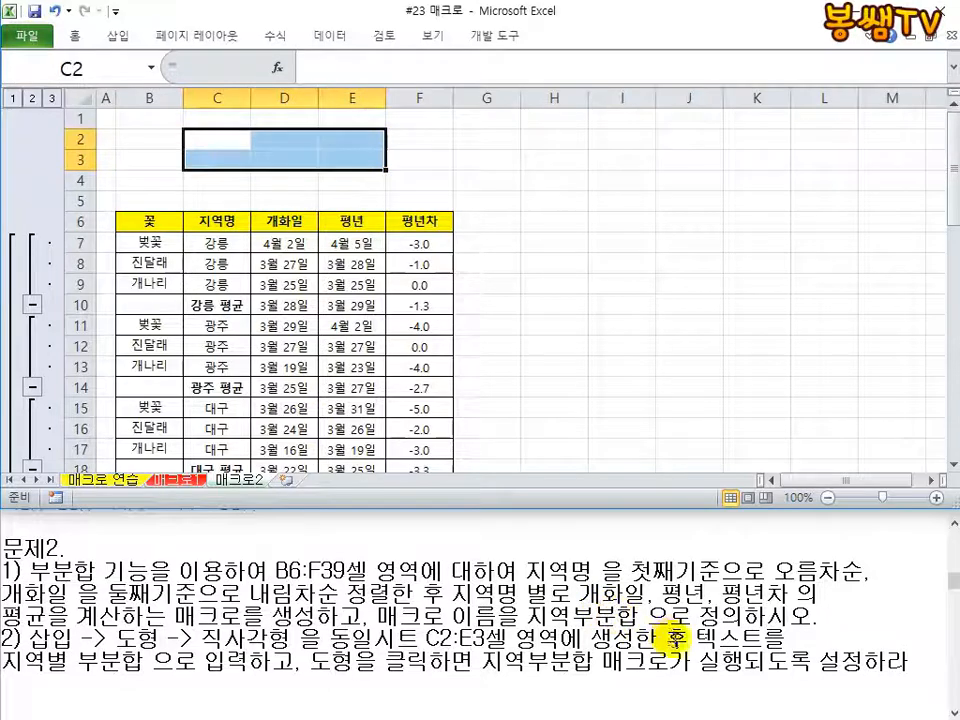
pyautogui.click(120, 35)
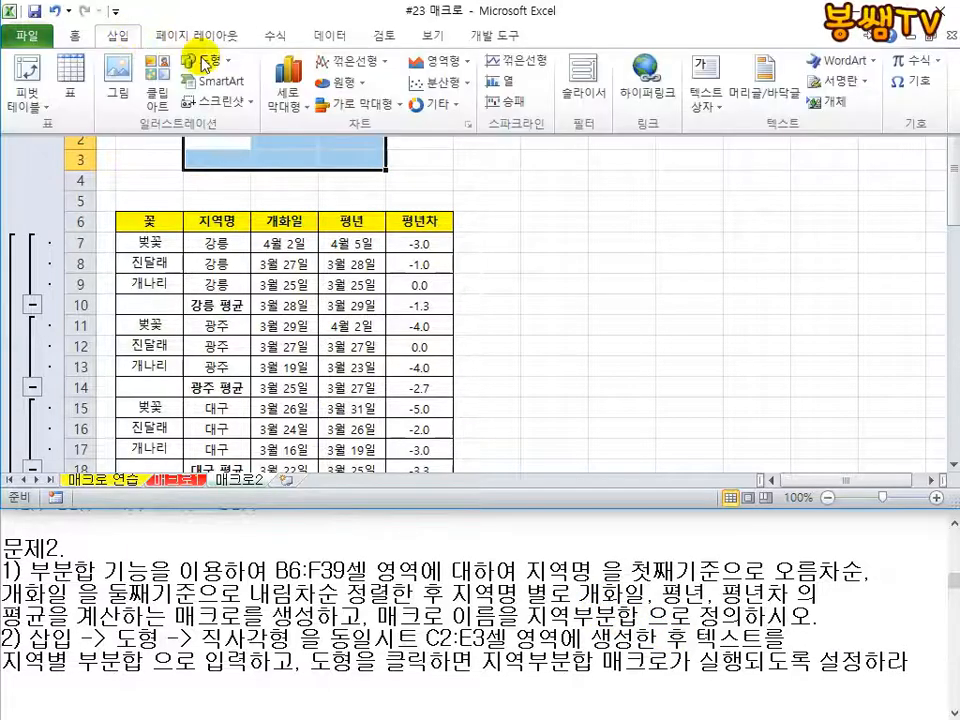
pyautogui.click(205, 62)
pyautogui.click(188, 194)
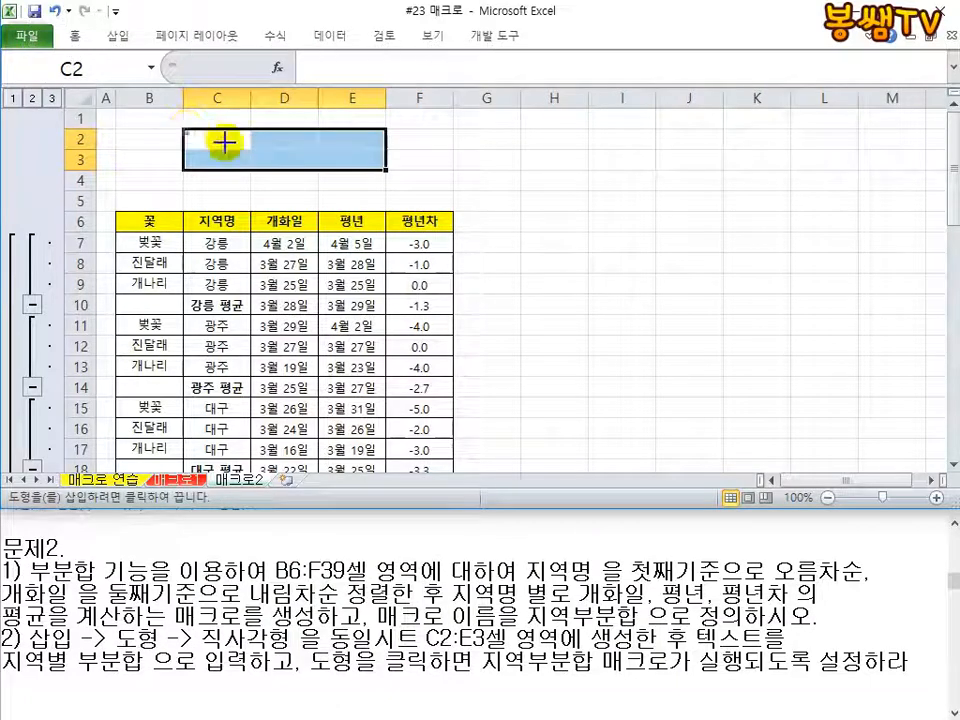
pyautogui.moveTo(214, 139); pyautogui.dragTo(386, 170)
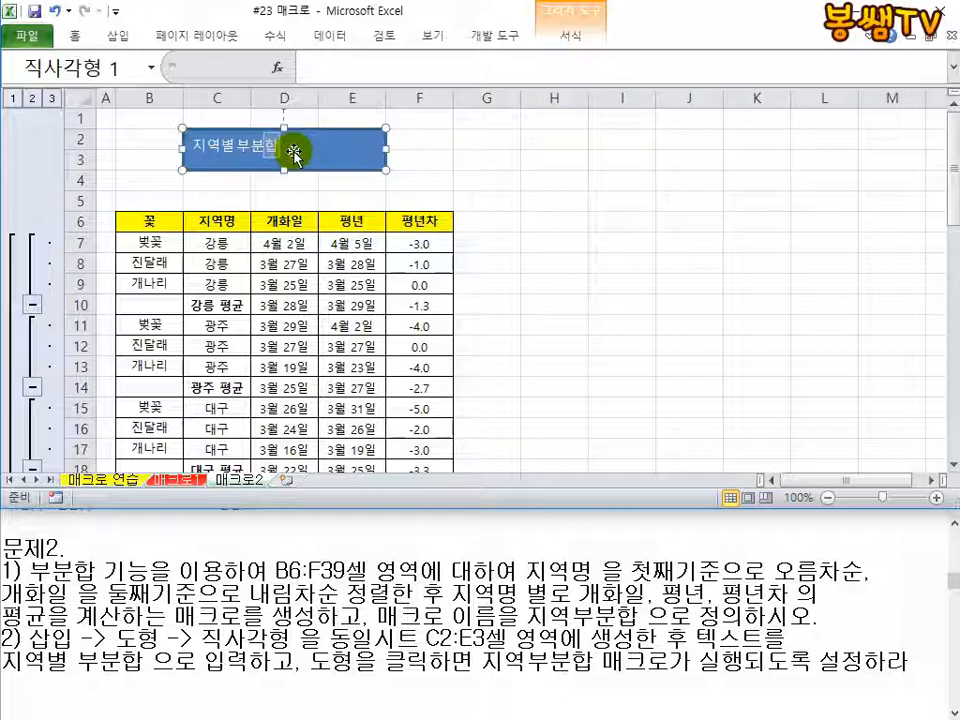
# - Centre the rectangle's text both vertically and horizontally
pyautogui.click(76, 34)
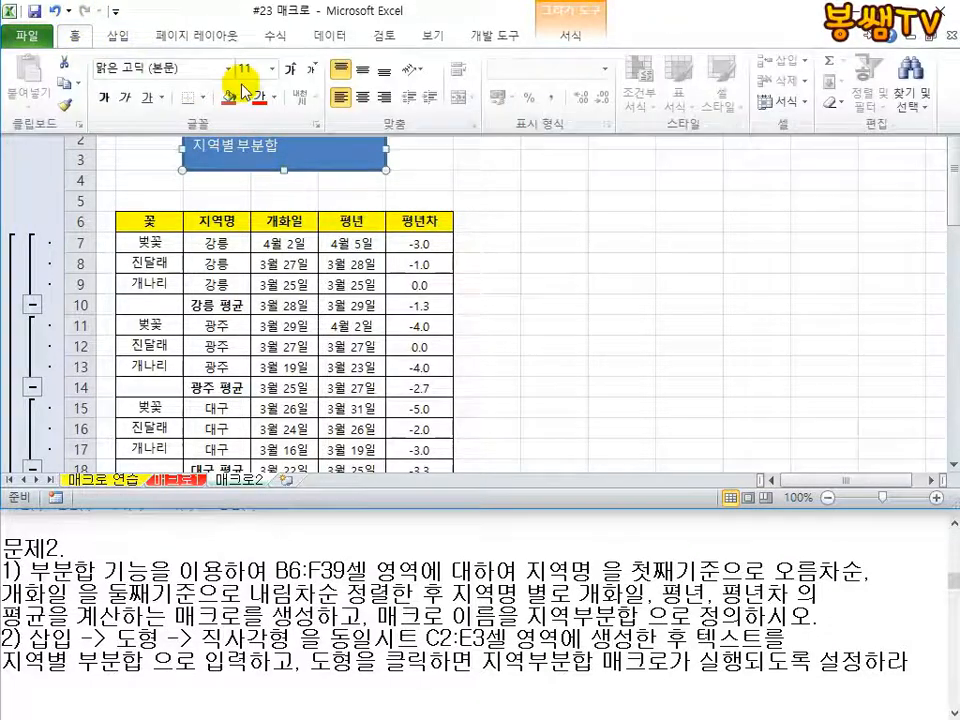
pyautogui.click(368, 73)
pyautogui.click(365, 93)
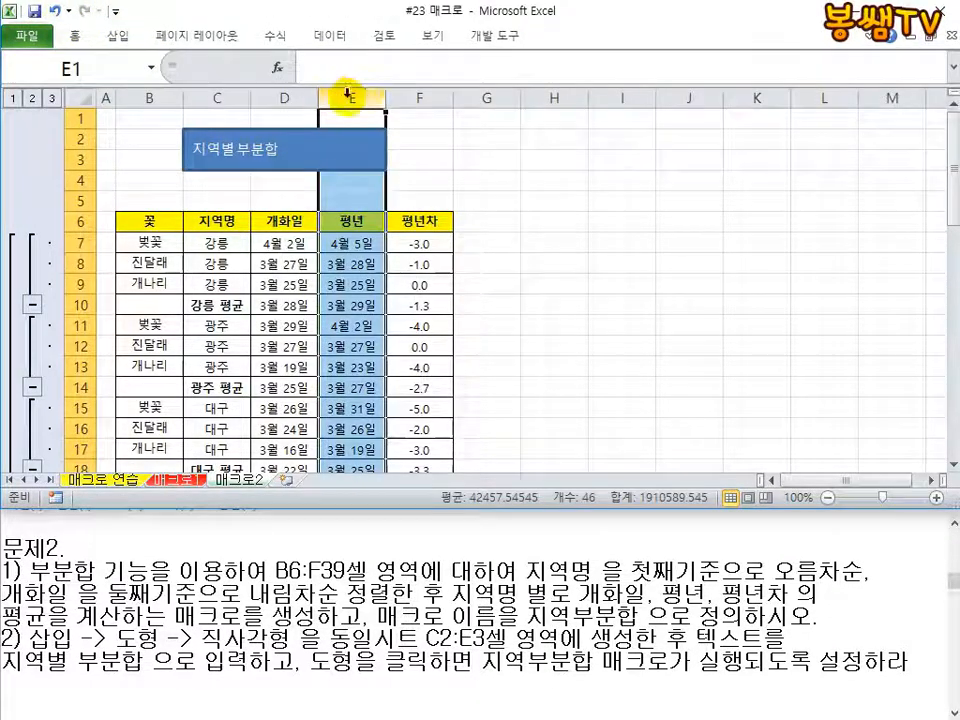
pyautogui.click(280, 151)
pyautogui.click(80, 34)
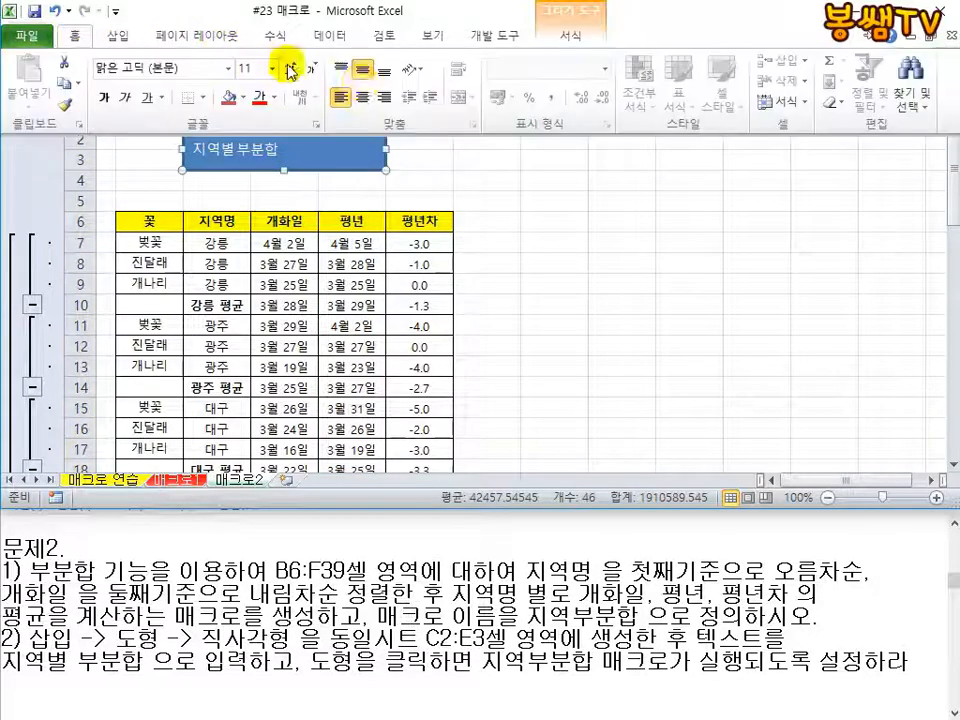
pyautogui.click(366, 92)
pyautogui.click(478, 248)
# - Assign the 지역부분합 macro to the rectangle and deselect the shape
pyautogui.click(355, 154)
pyautogui.rightClick(355, 153)
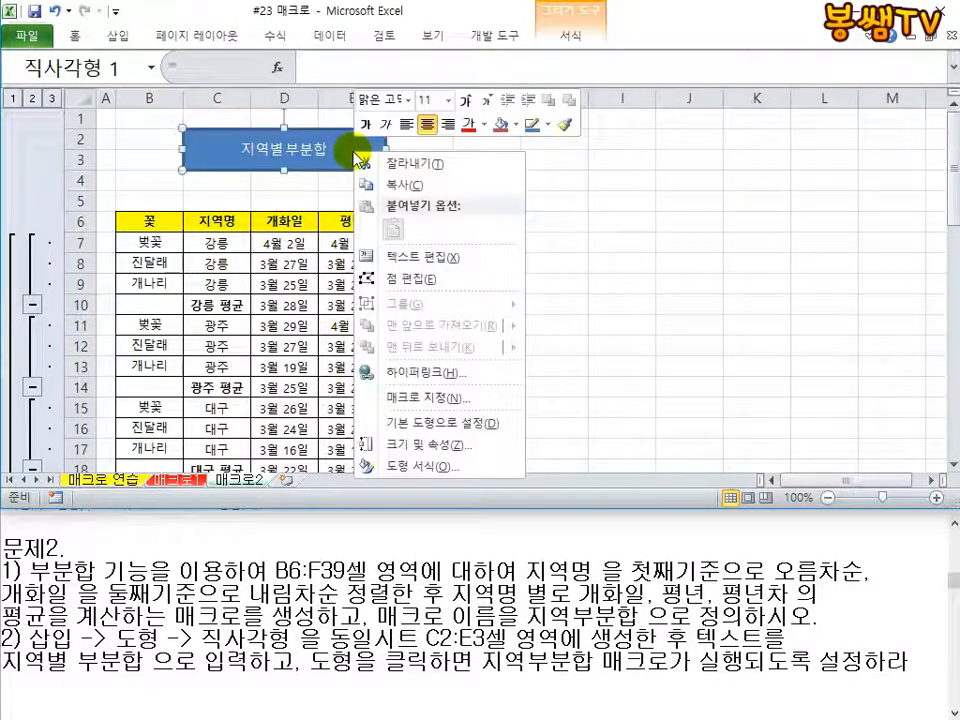
pyautogui.click(440, 397)
pyautogui.click(270, 326)
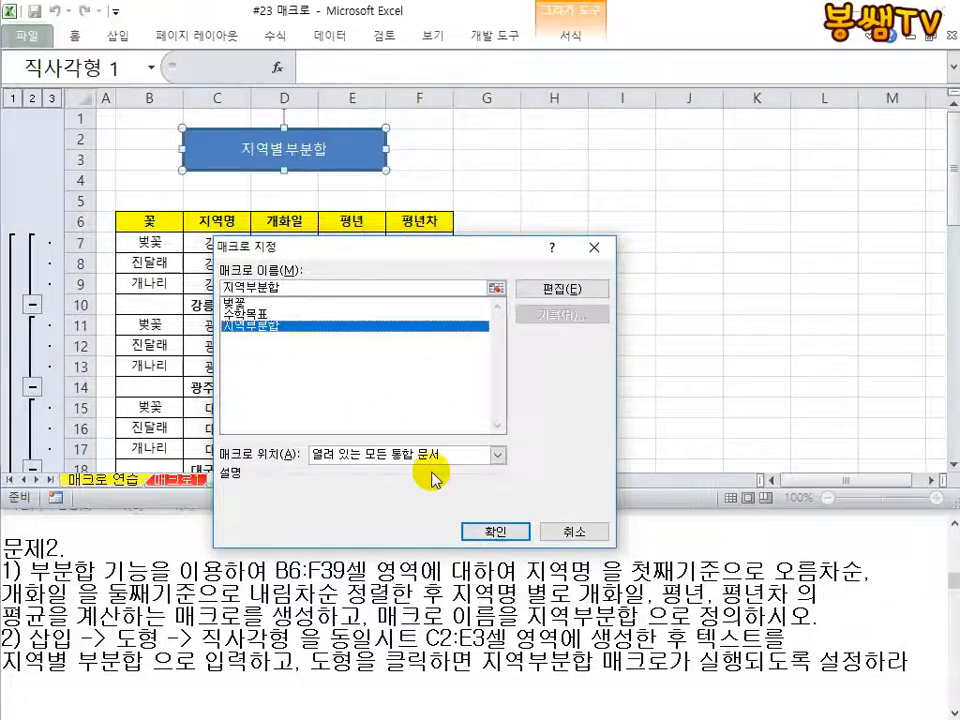
pyautogui.click(496, 532)
pyautogui.click(487, 200)
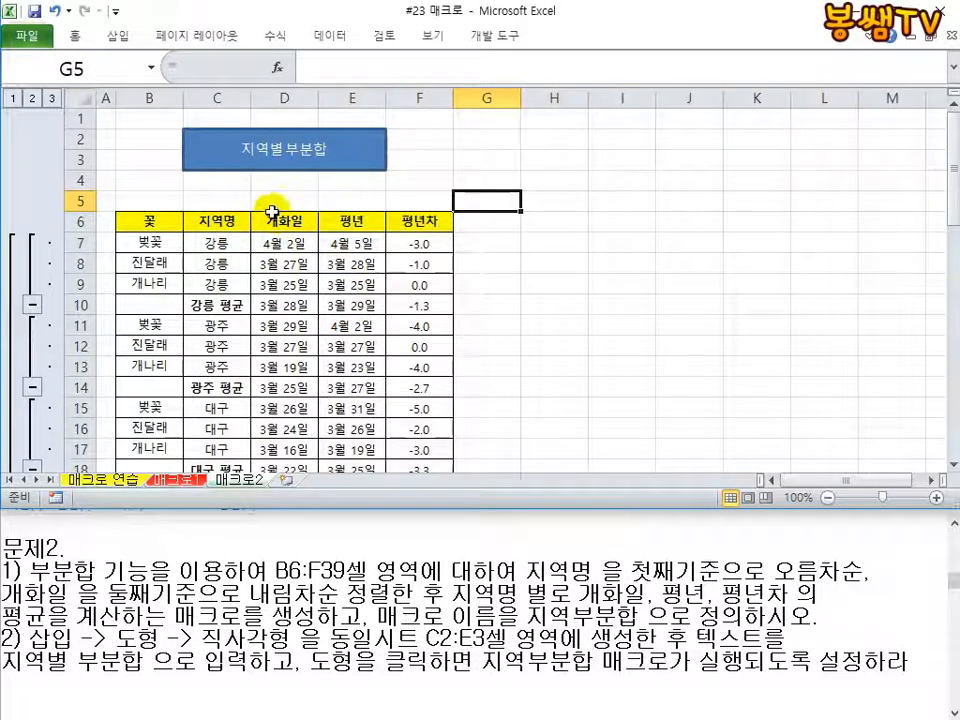
# - Try to run the 지역부분합 macro from the rectangle on the already subtotalled table, and close the code debugger
pyautogui.click(315, 153)
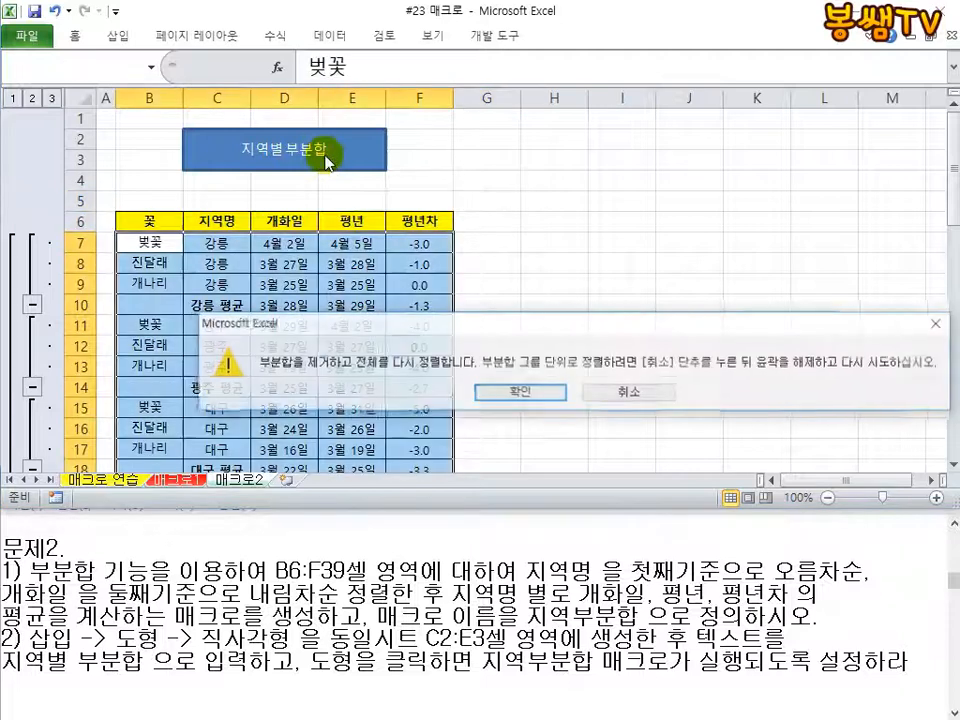
pyautogui.click(566, 391)
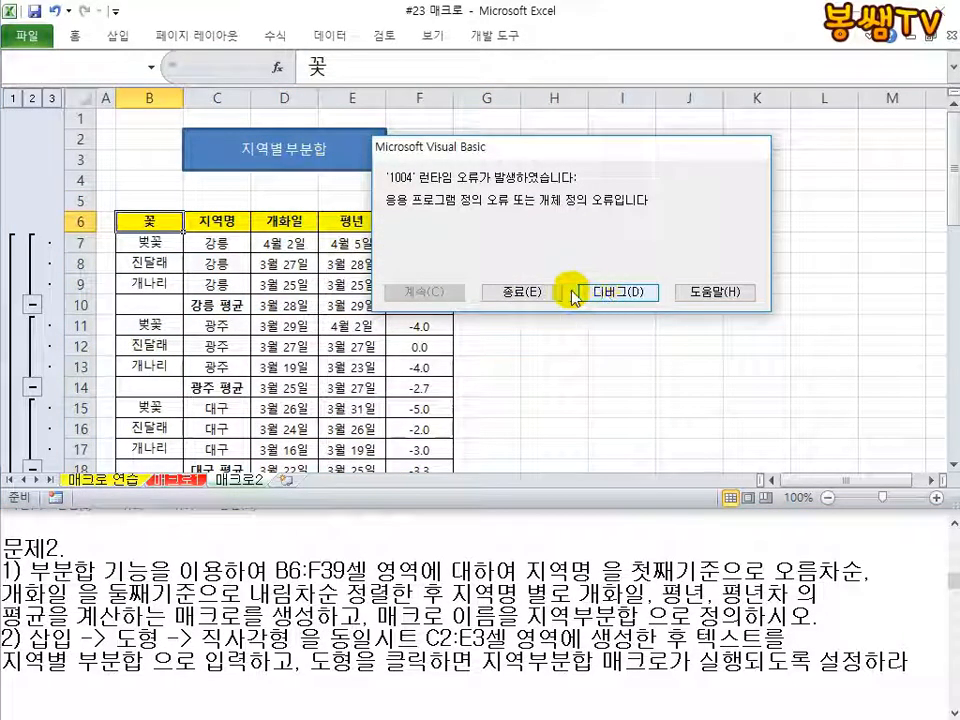
pyautogui.click(598, 293)
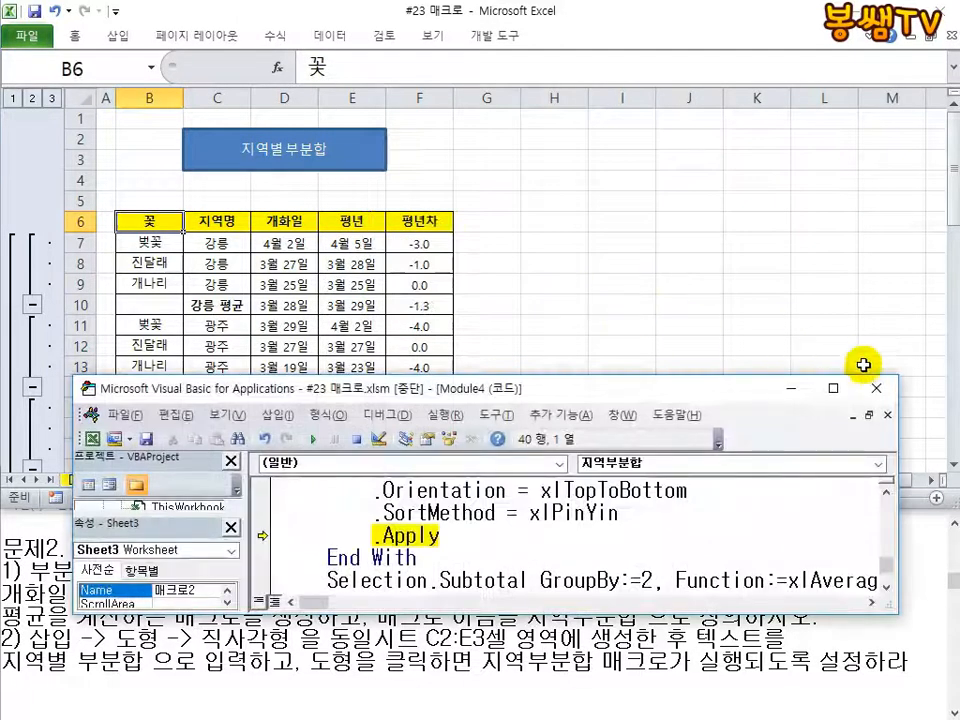
pyautogui.click(873, 389)
pyautogui.click(528, 410)
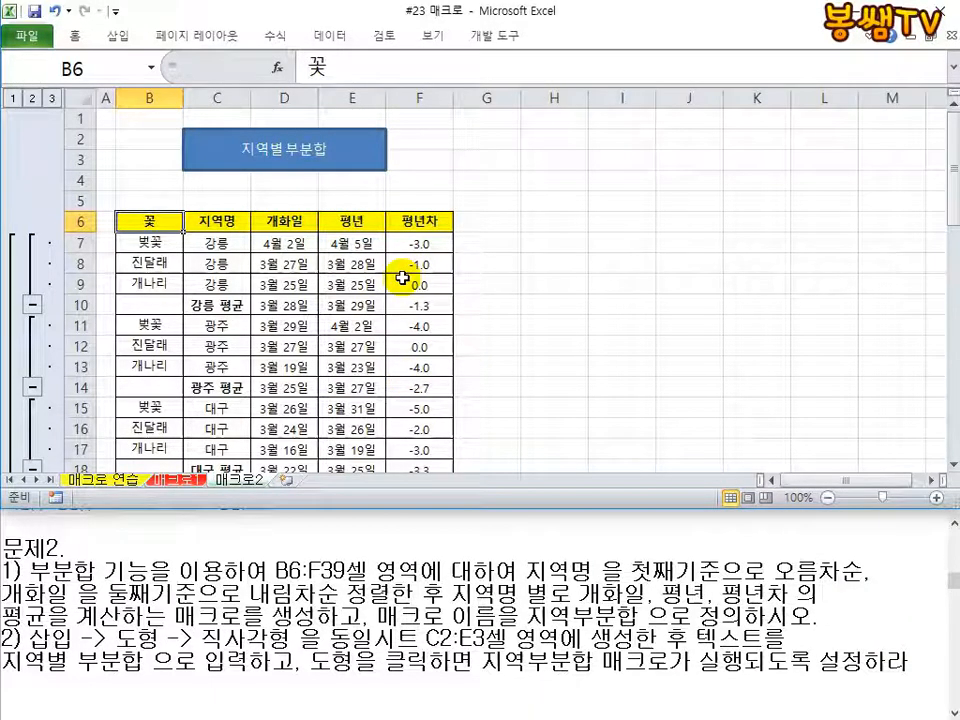
# - Remove all existing subtotals from the flower bloom table
pyautogui.click(276, 242)
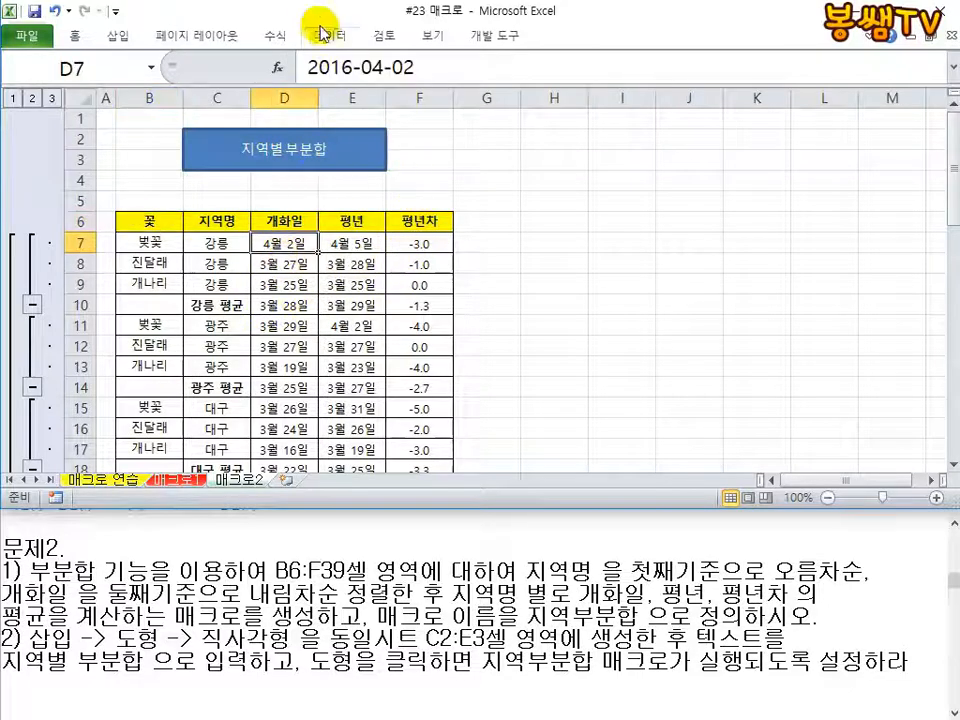
pyautogui.click(330, 38)
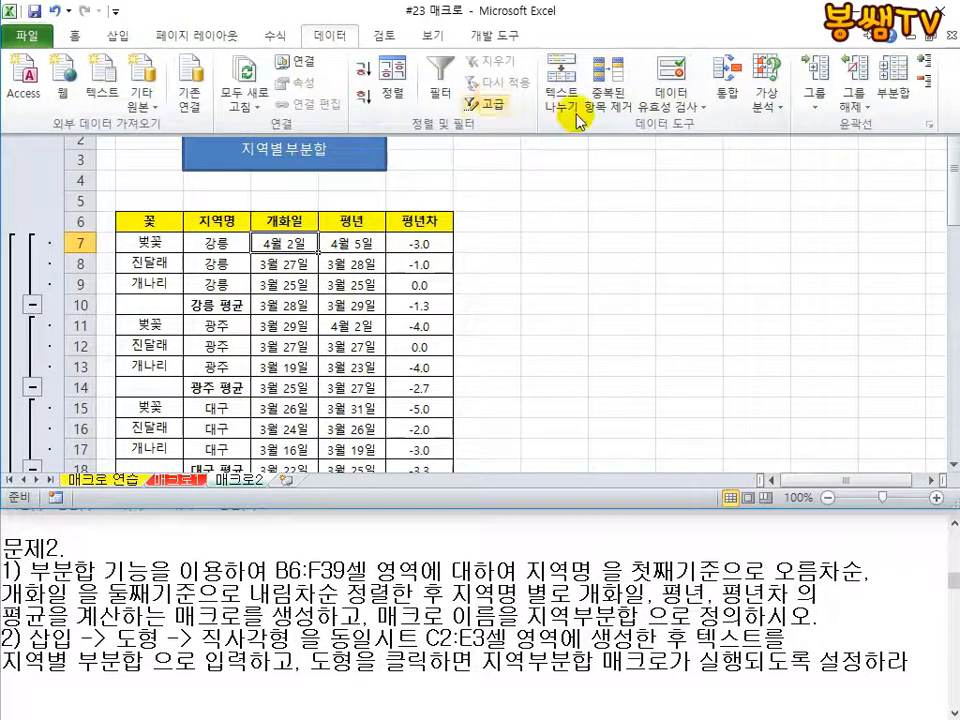
pyautogui.click(878, 97)
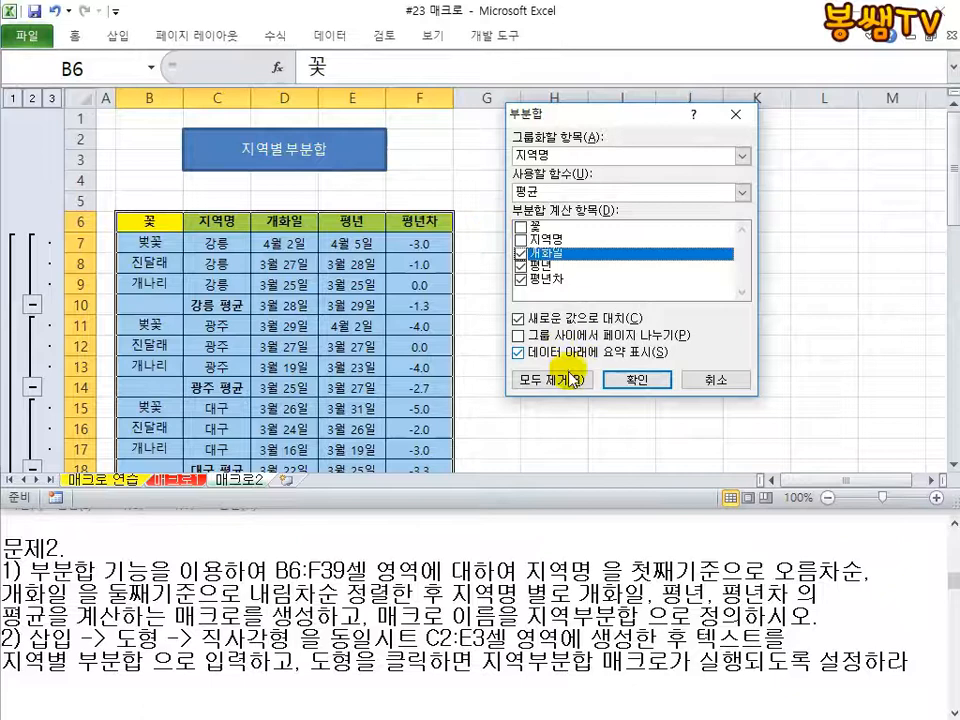
pyautogui.click(568, 376)
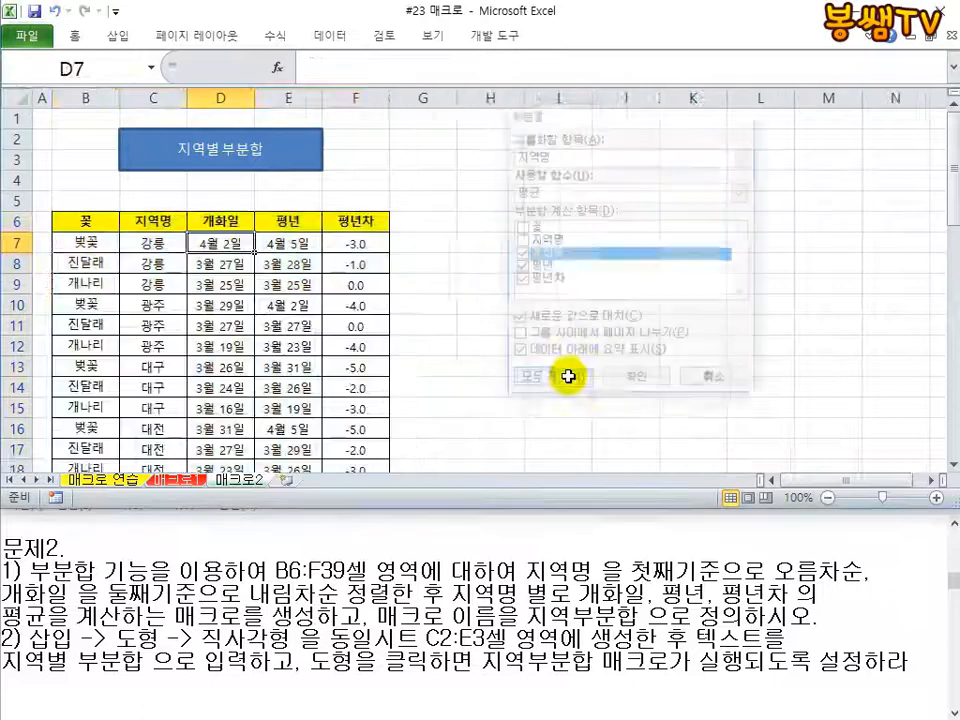
# - Run the 지역부분합 macro from the 지역별 부분합 rectangle and select an empty cell beside the table
pyautogui.click(276, 164)
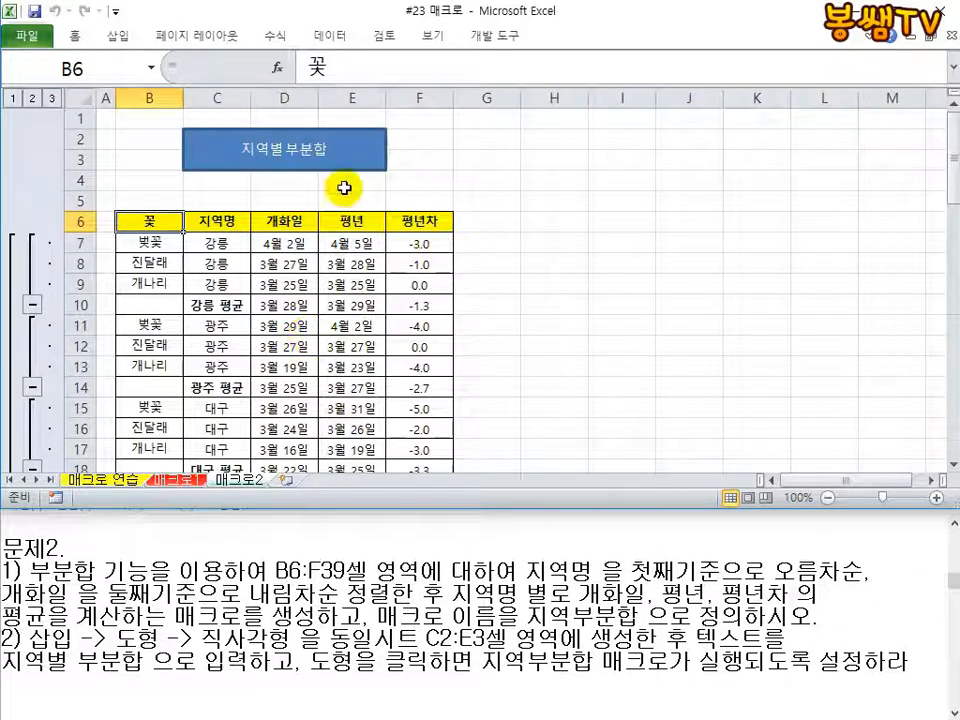
pyautogui.click(495, 220)
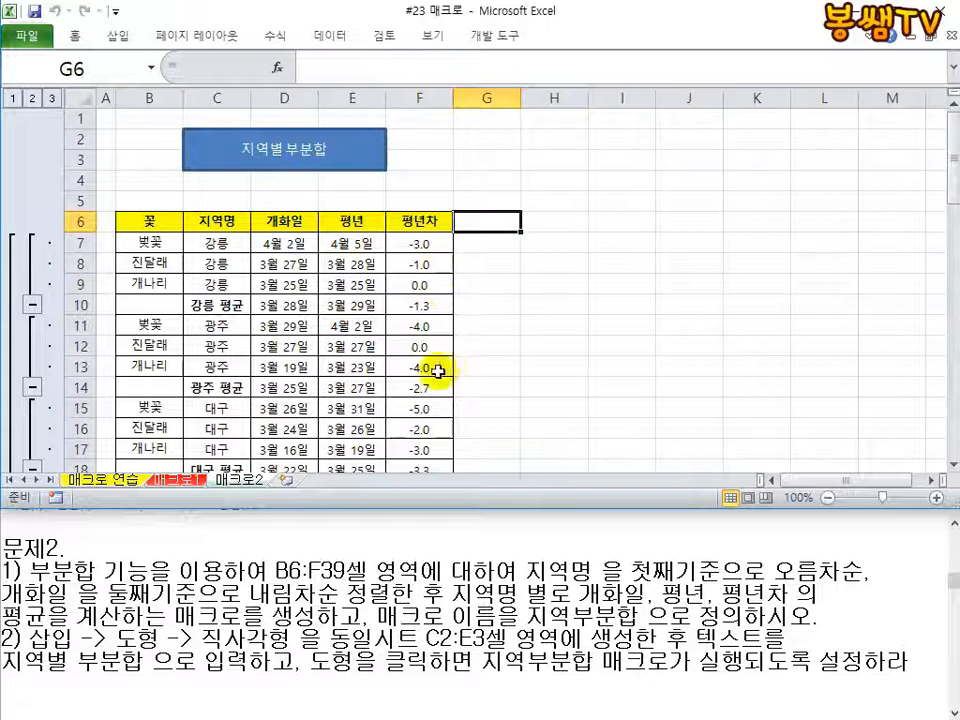
pyautogui.click(556, 261)
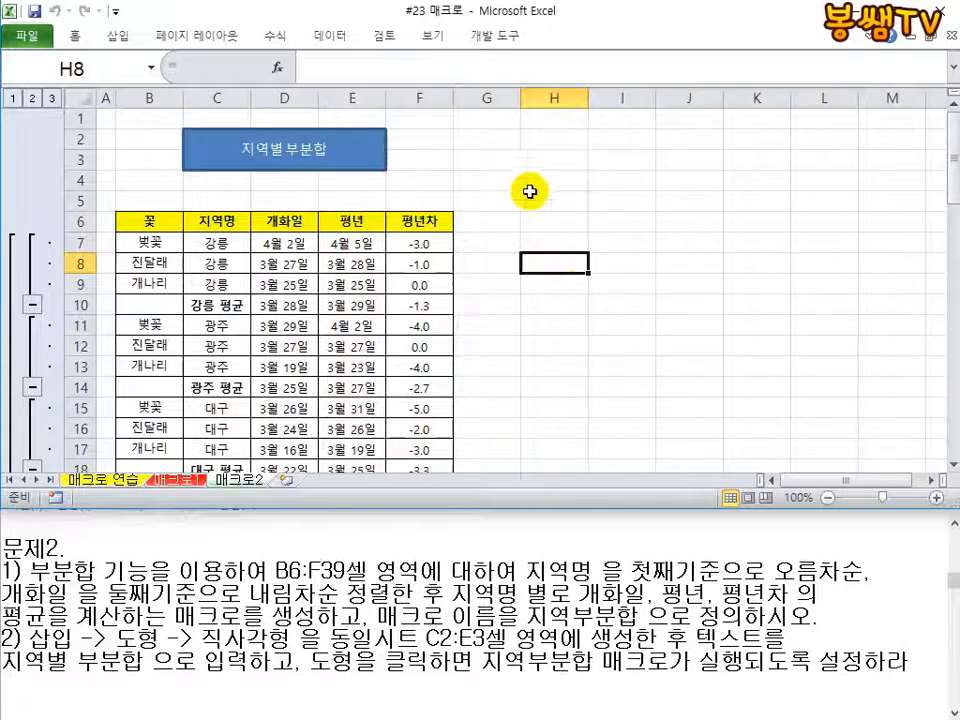